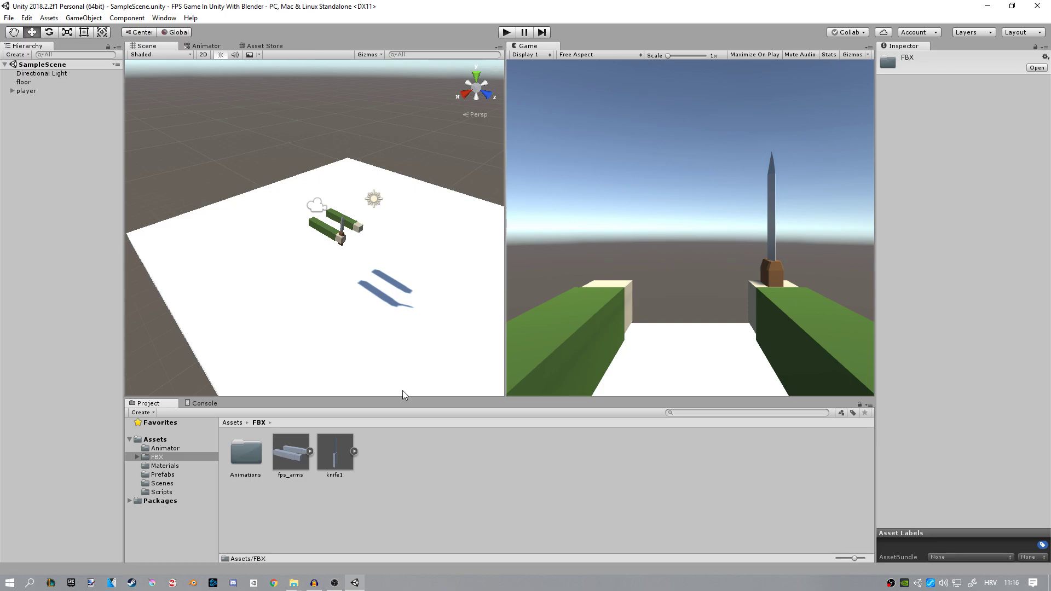
- Import all city-prop FBX models except tree1.fbx into Unity's FBX assets folder
click(294, 582)
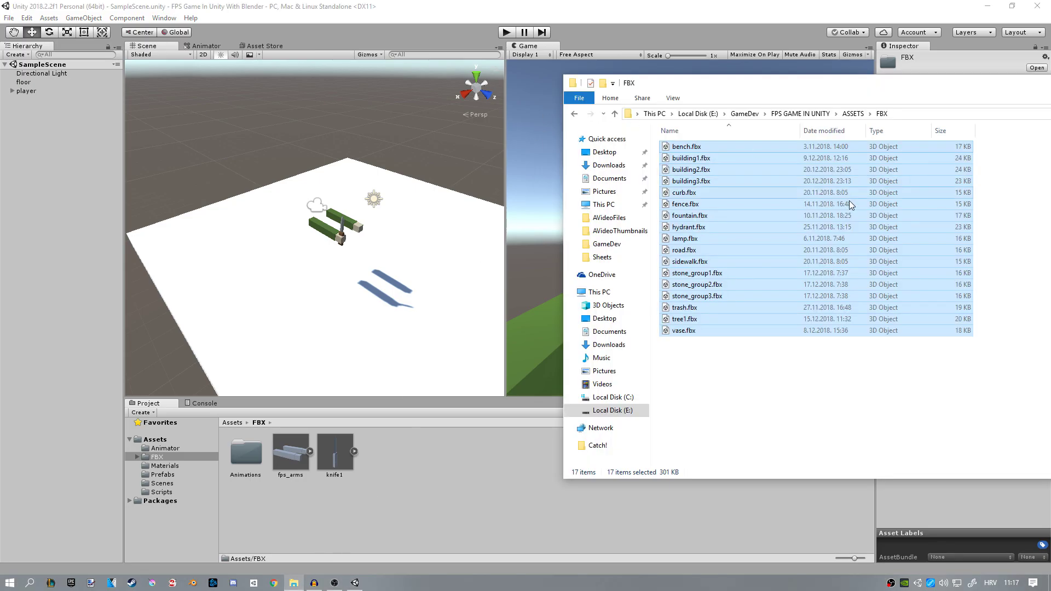
click(718, 358)
key(ctrl+a)
ctrl+click(721, 319)
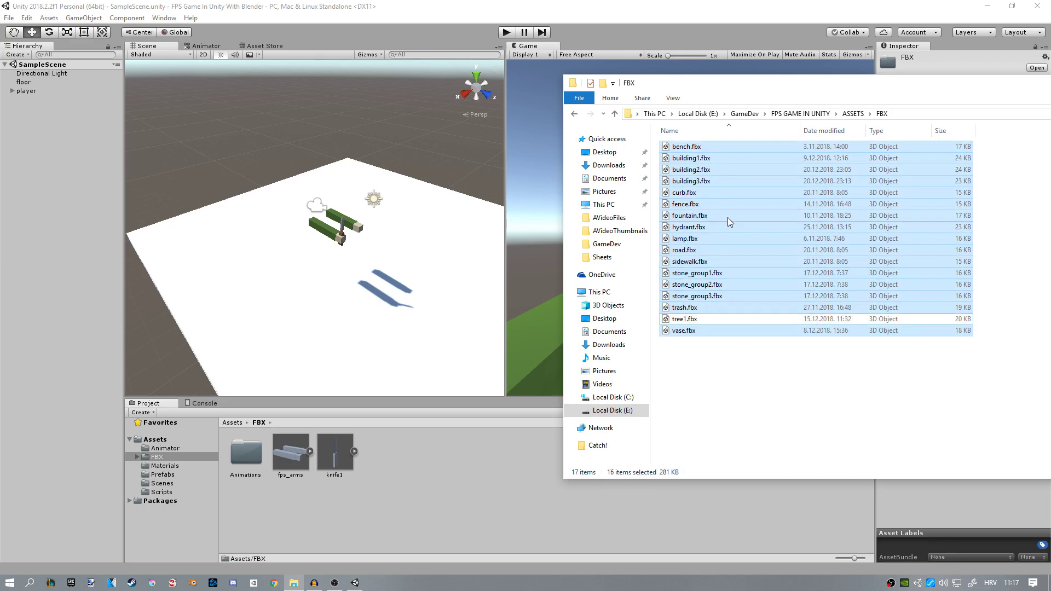
drag(689, 168, 433, 501)
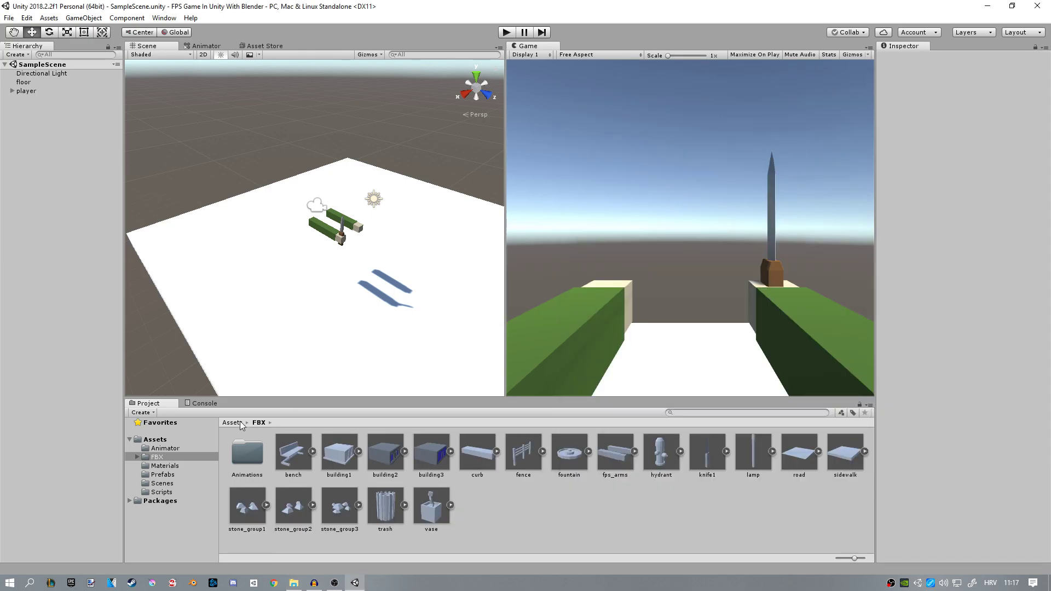
- Drag the road model from Assets > FBX into the Scene view
click(238, 422)
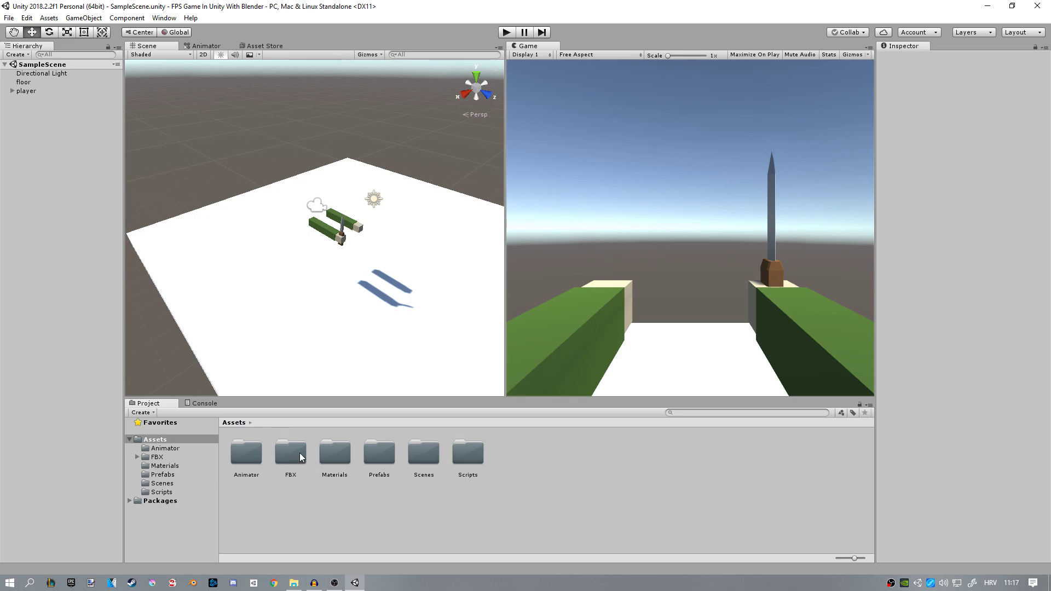
double_click(300, 457)
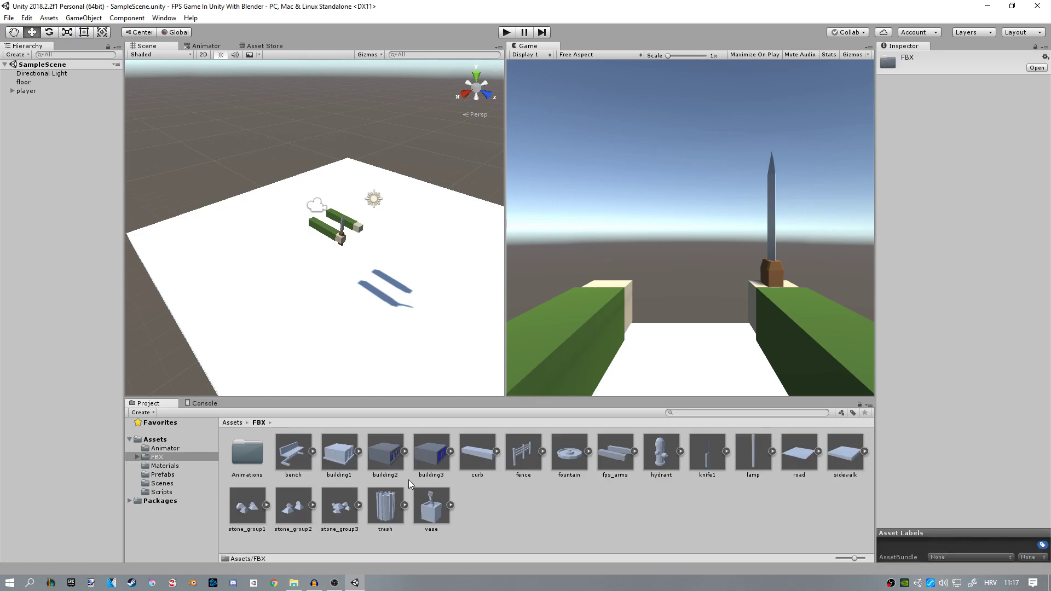
right_drag(402, 281, 319, 259)
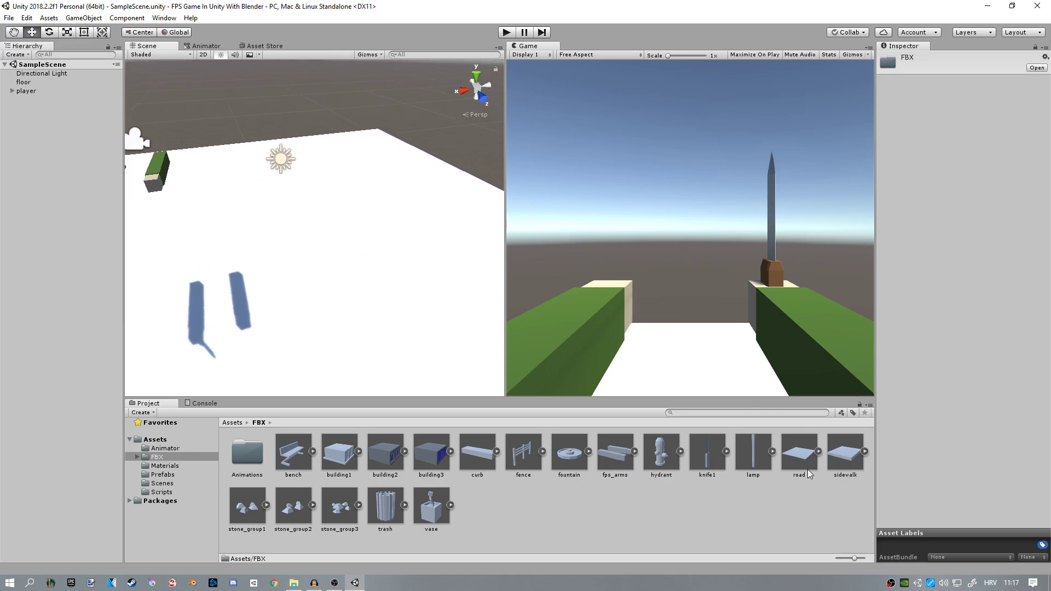
drag(803, 461, 391, 271)
scroll(353, 247, down, 3)
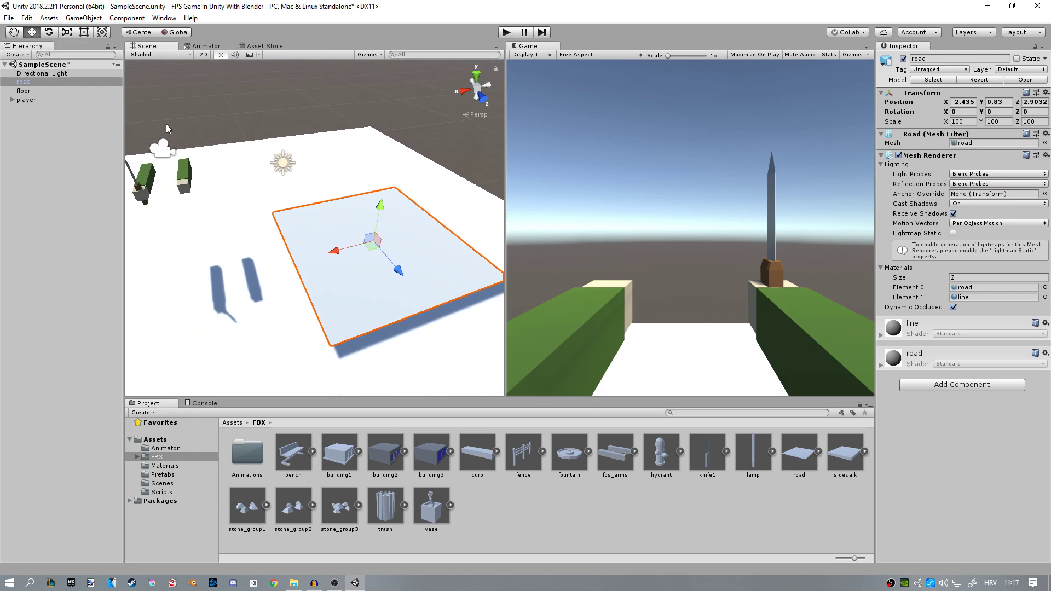
scroll(400, 250, up, 2)
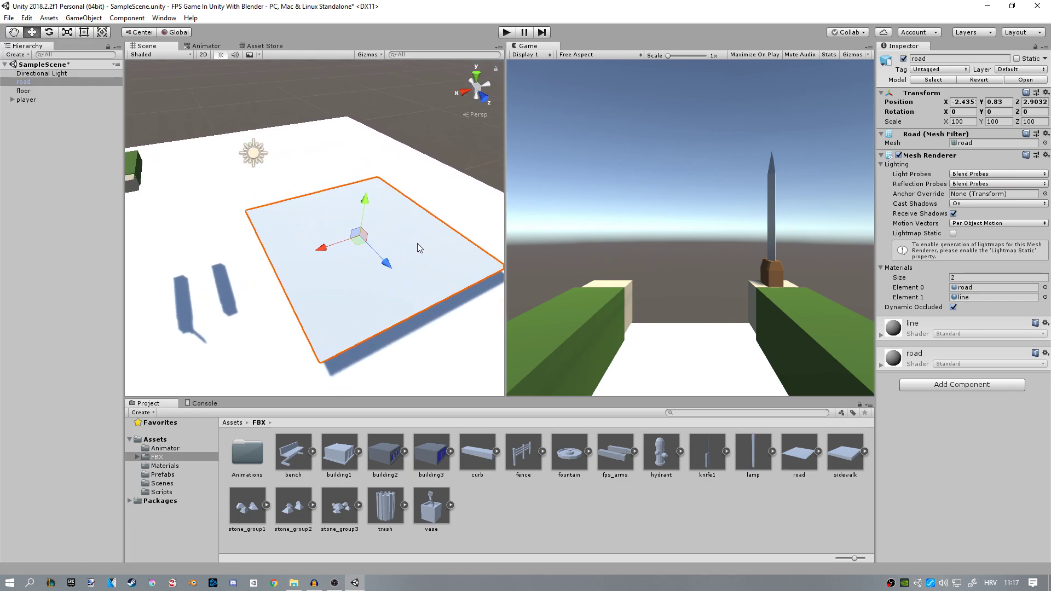
- Frame the road and inspect its two material slots, road and line
click(166, 465)
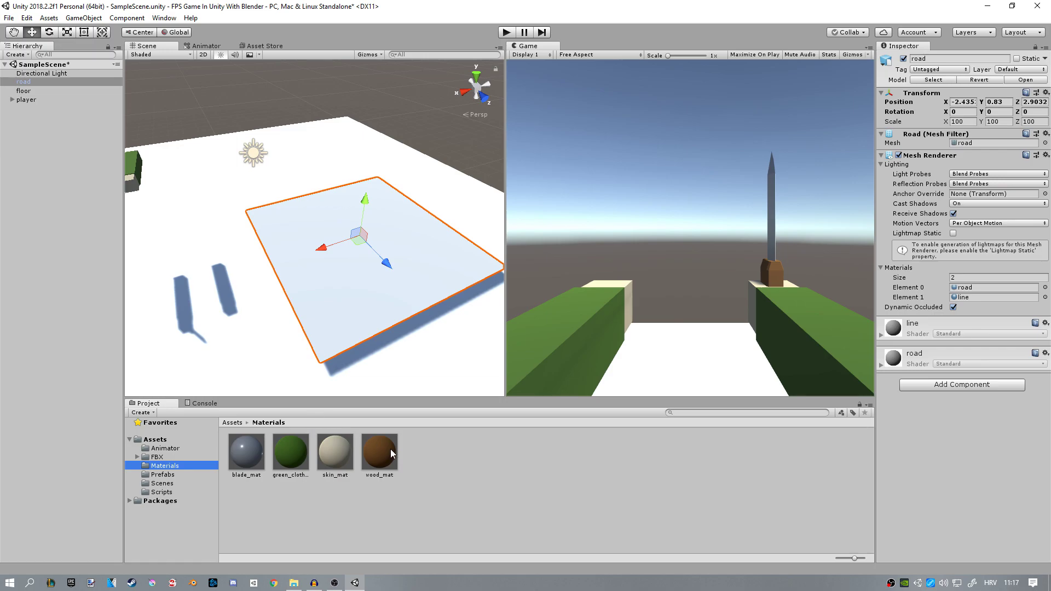
double_click(24, 83)
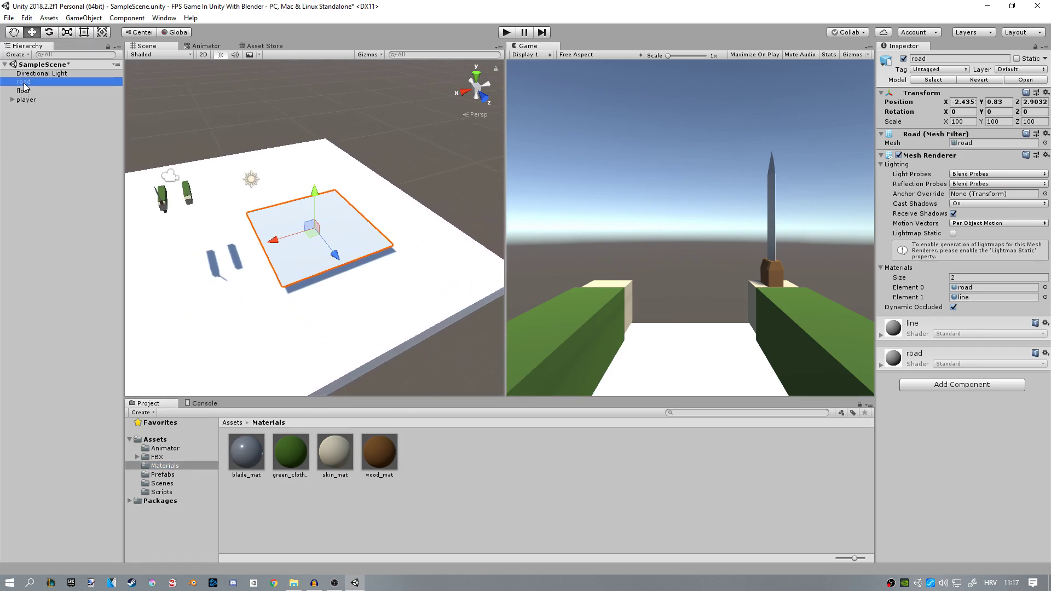
scroll(310, 147, up, 4)
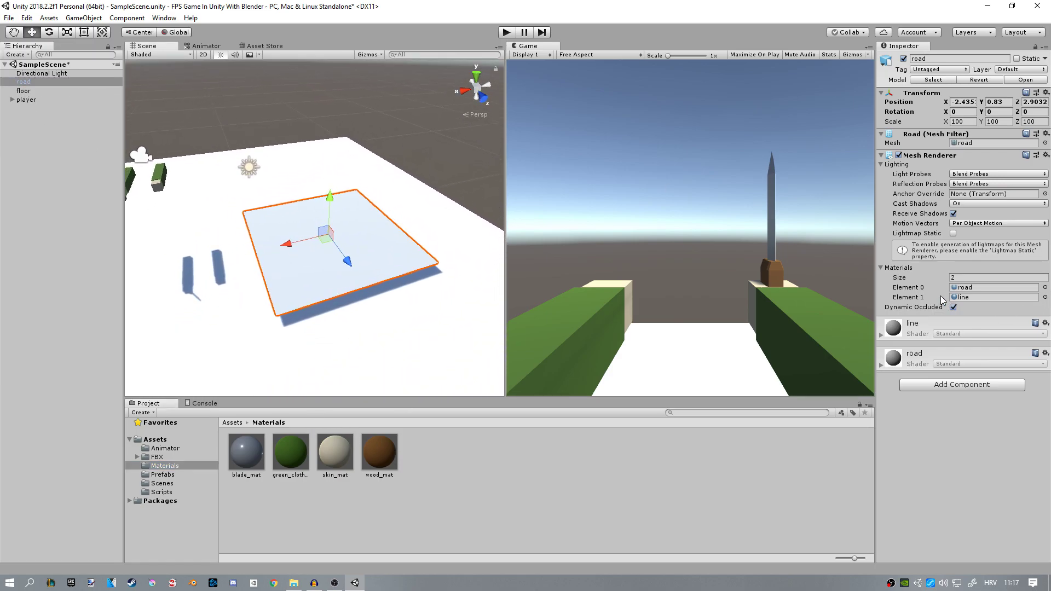
click(883, 269)
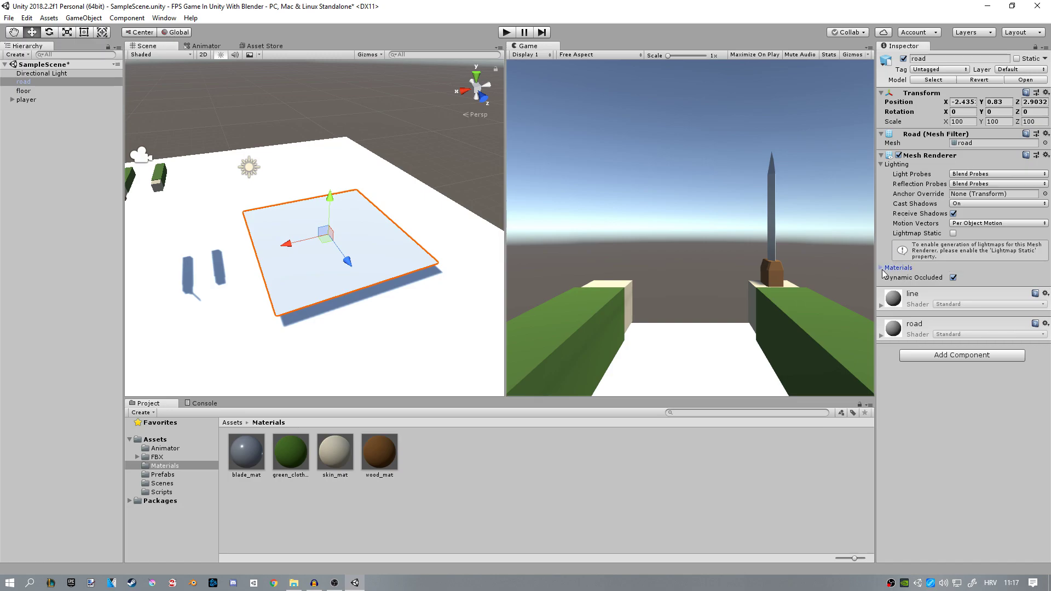
click(882, 268)
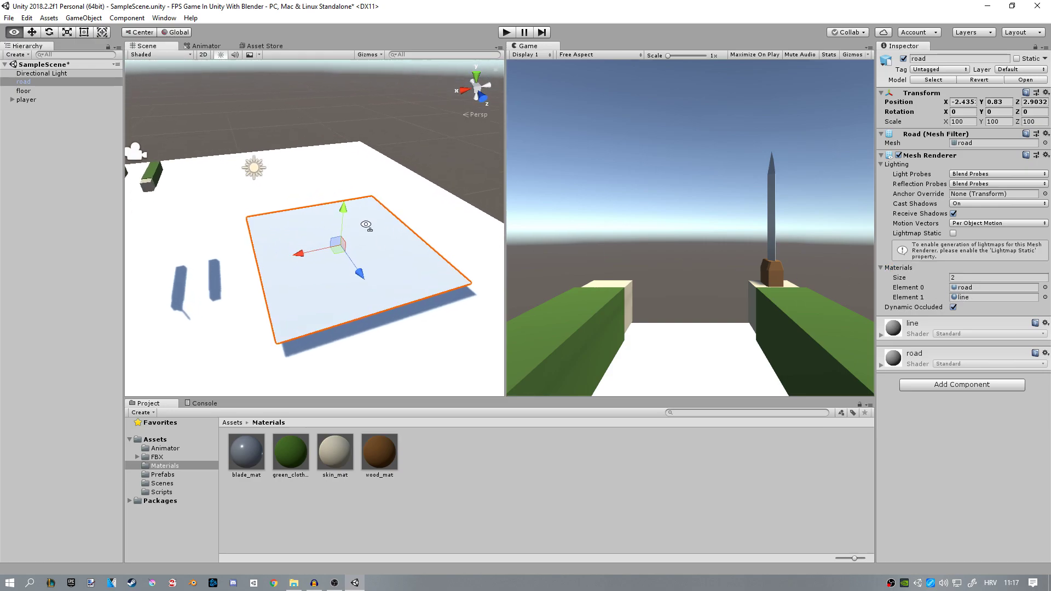
scroll(365, 237, up, 3)
- Create a concrete_mat material and apply it to the road surface
right_click(428, 428)
mouse_move(456, 201)
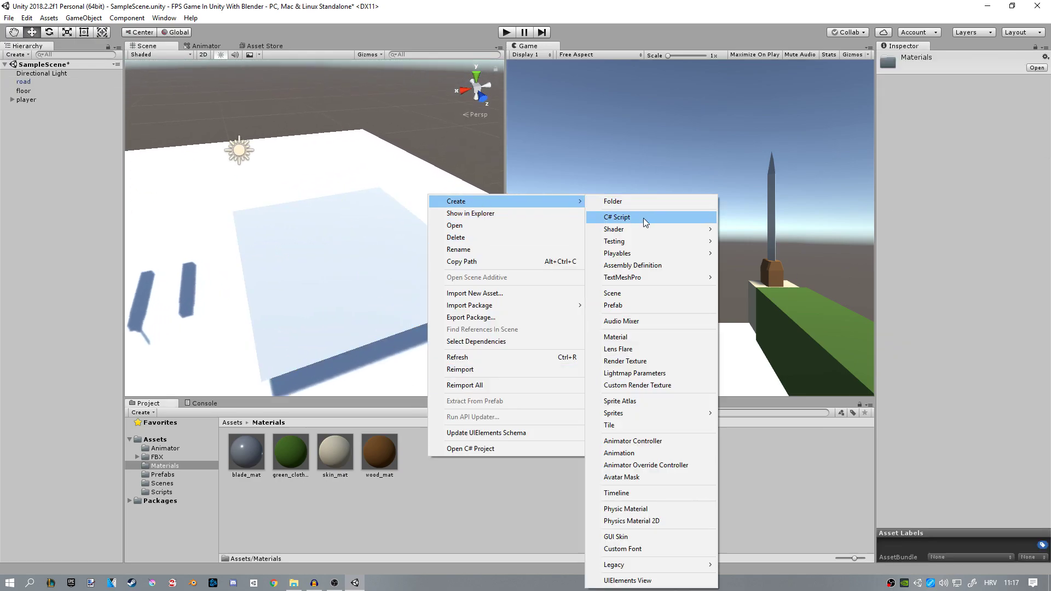
click(630, 337)
text(c)
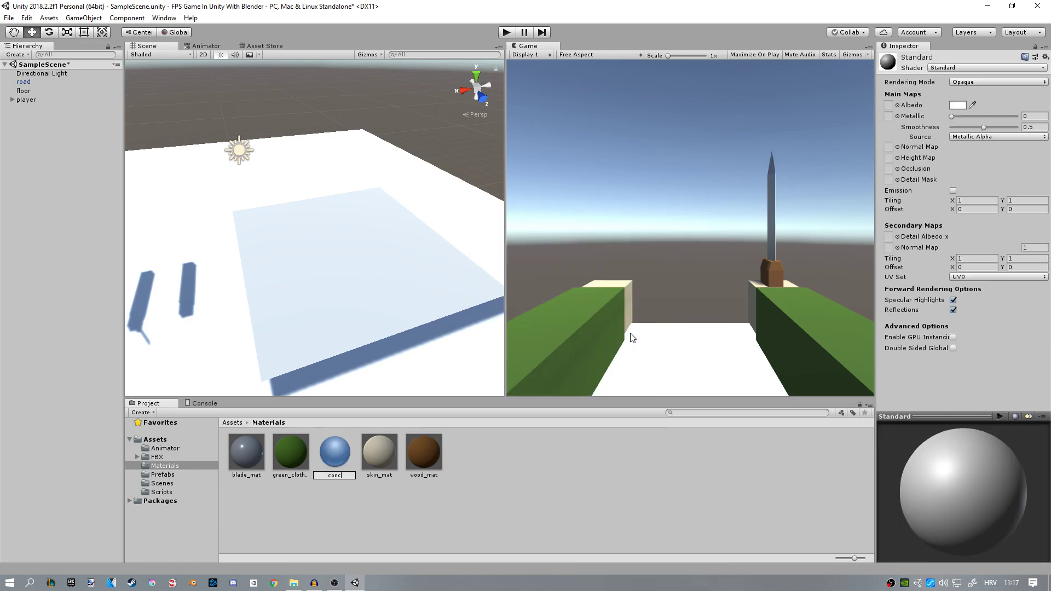
text(ae_mat)
key(Return)
click(24, 82)
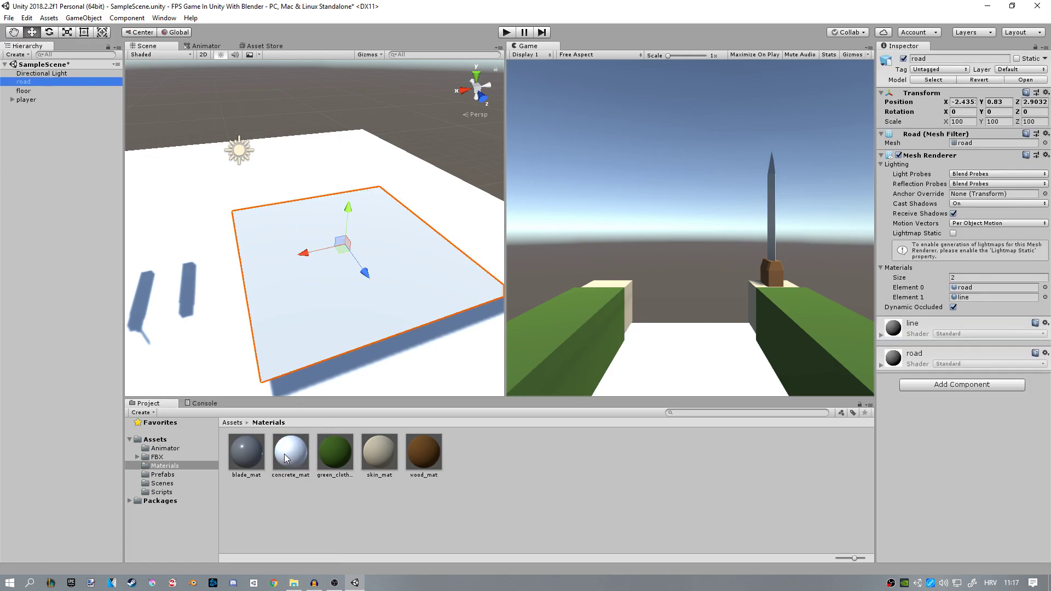
drag(288, 454, 369, 336)
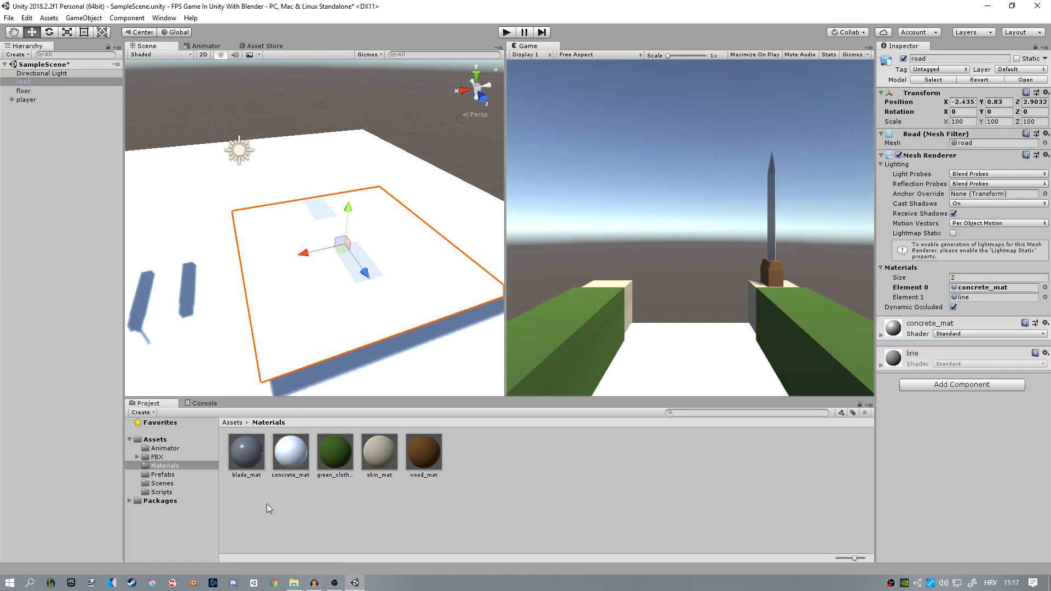
- Set concrete_mat's Albedo to dark grey 292929 and its Smoothness to 0
click(291, 454)
click(958, 105)
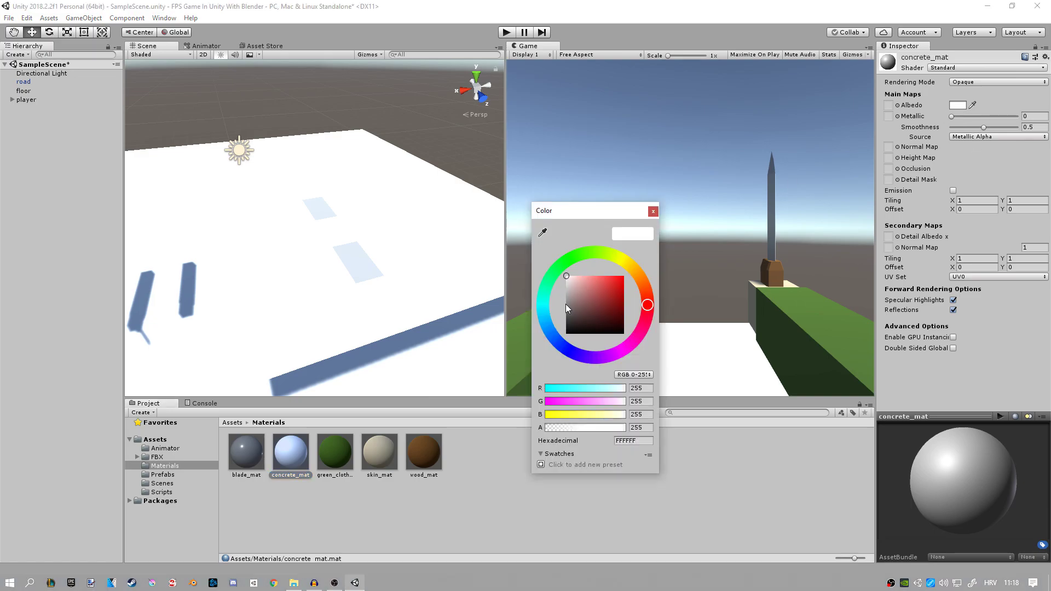
drag(568, 308, 564, 328)
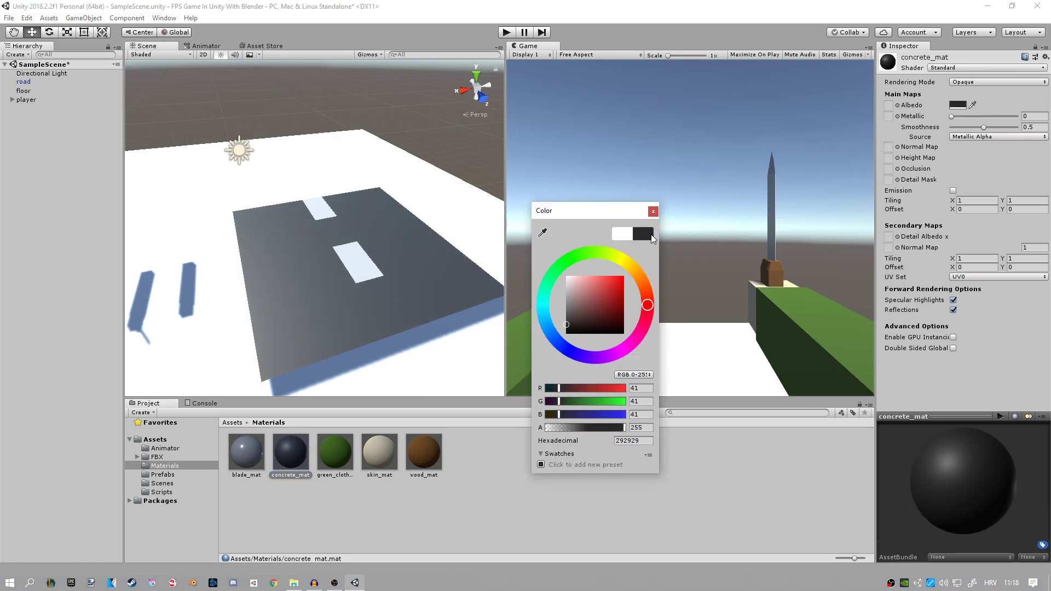
click(652, 212)
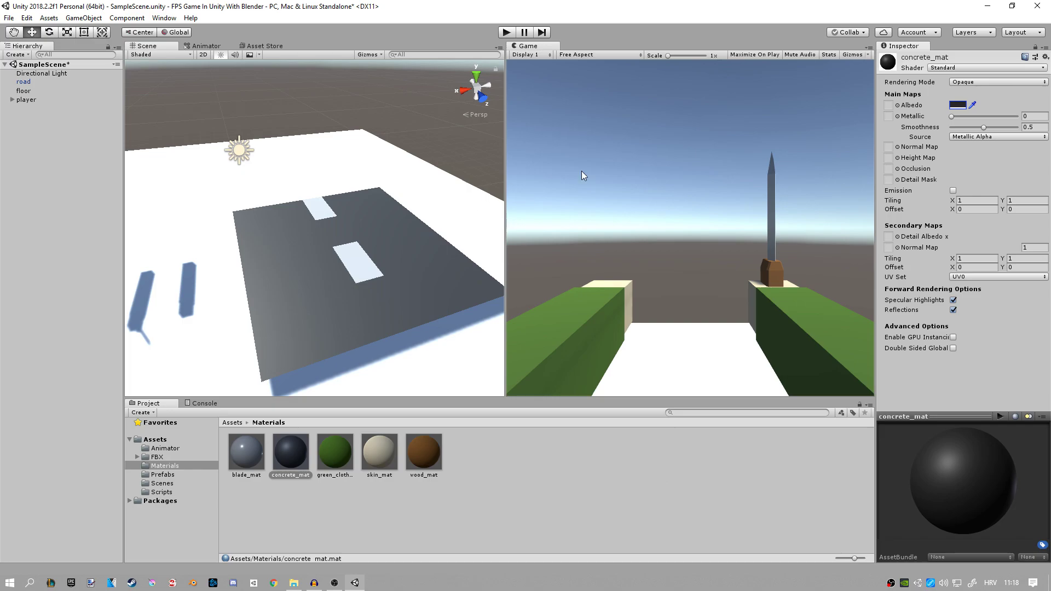
mouse_move(983, 126)
mouse_down()
mouse_move(945, 129)
mouse_move(1005, 127)
mouse_move(942, 127)
mouse_up()
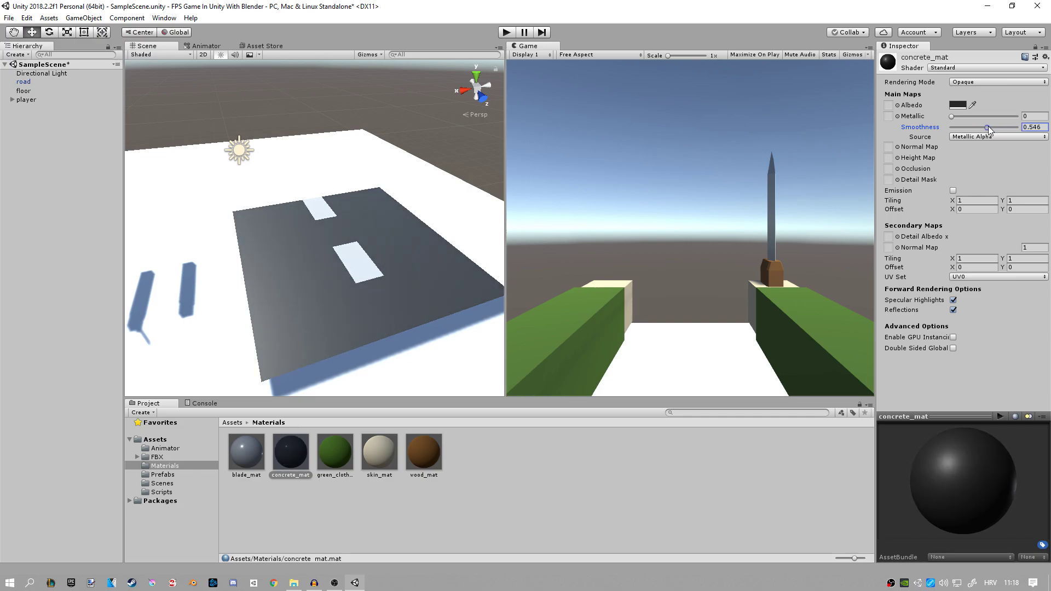
scroll(441, 229, up, 2)
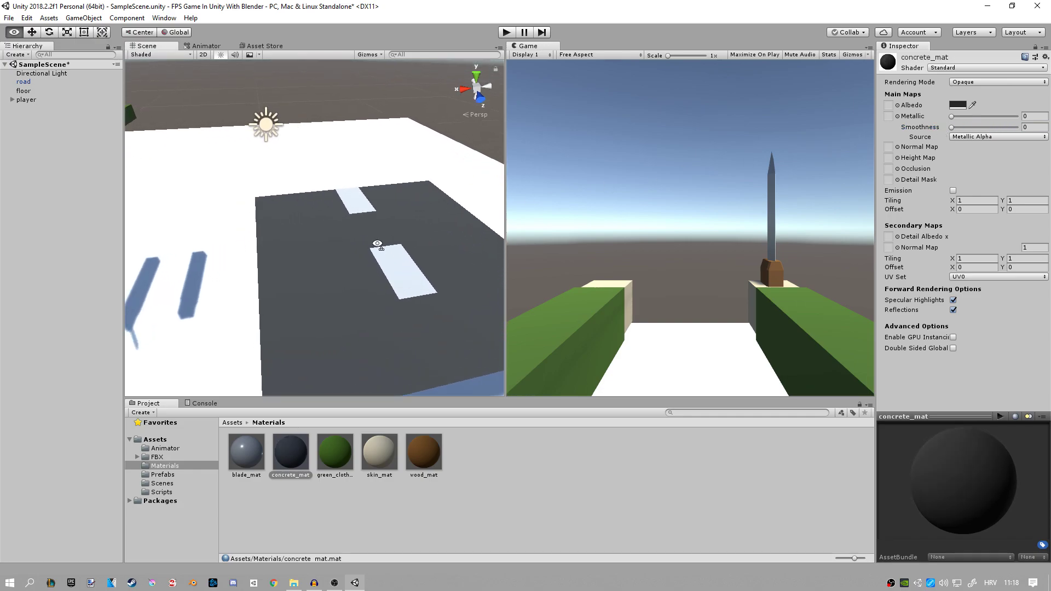
- Create a white_mat material and apply it to the road stripes
right_click(497, 448)
mouse_move(575, 190)
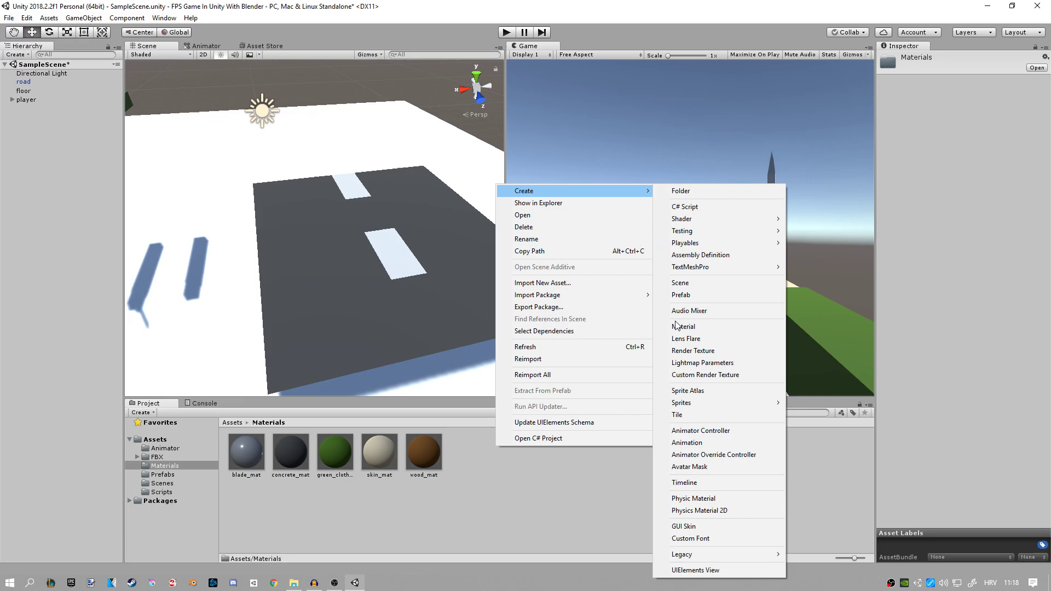
click(689, 329)
text(white)
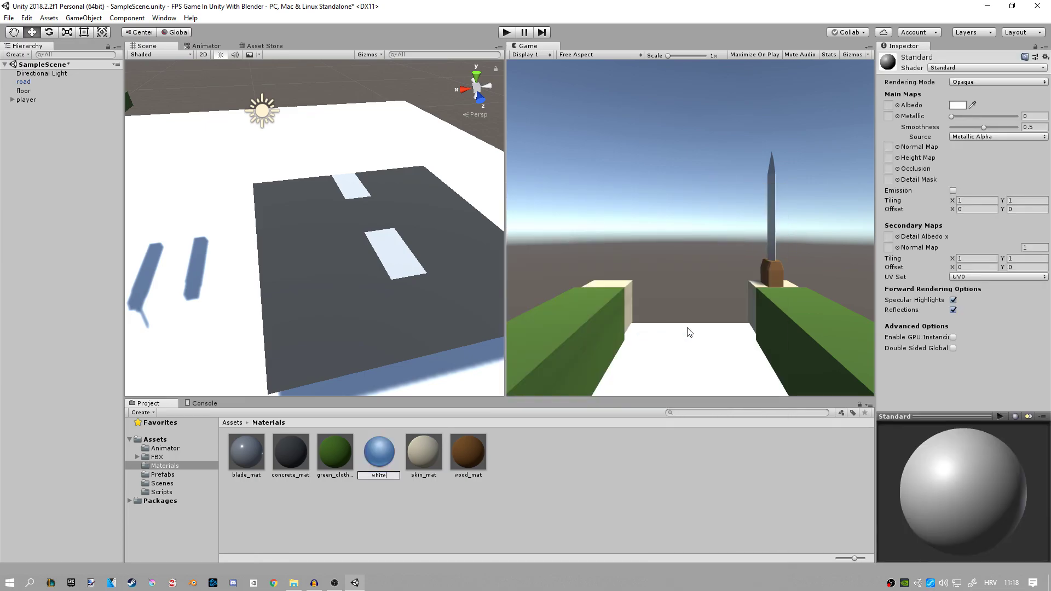
text(_mat)
key(Return)
drag(425, 452, 404, 253)
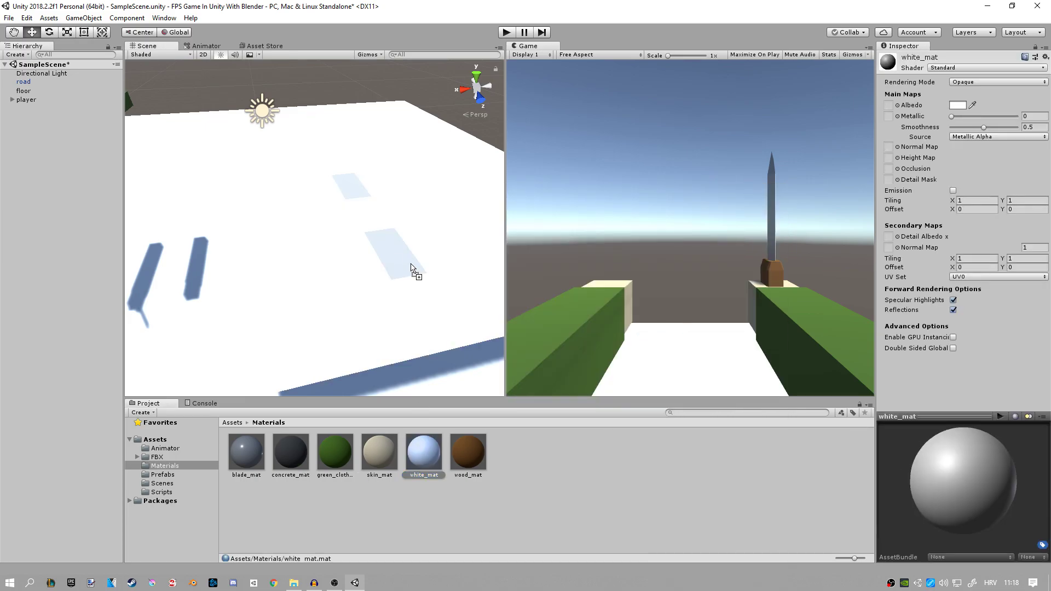
- Set white_mat's Smoothness to 0 and its Albedo to light grey
drag(986, 127, 948, 128)
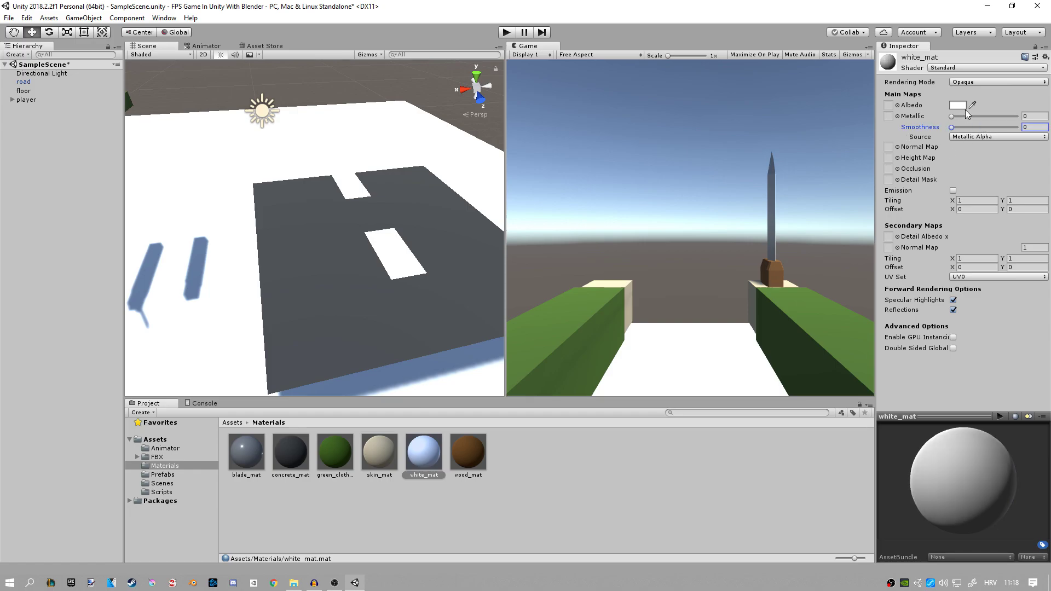
click(958, 105)
drag(572, 283, 567, 293)
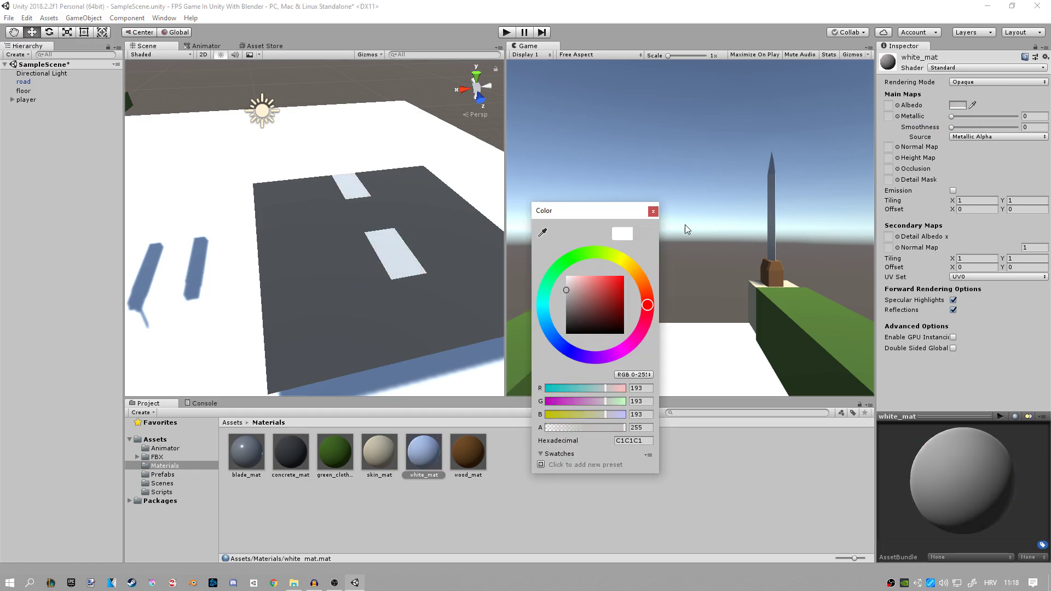
click(653, 211)
mouse_move(374, 177)
right_down()
mouse_move(359, 170)
mouse_move(343, 308)
right_up()
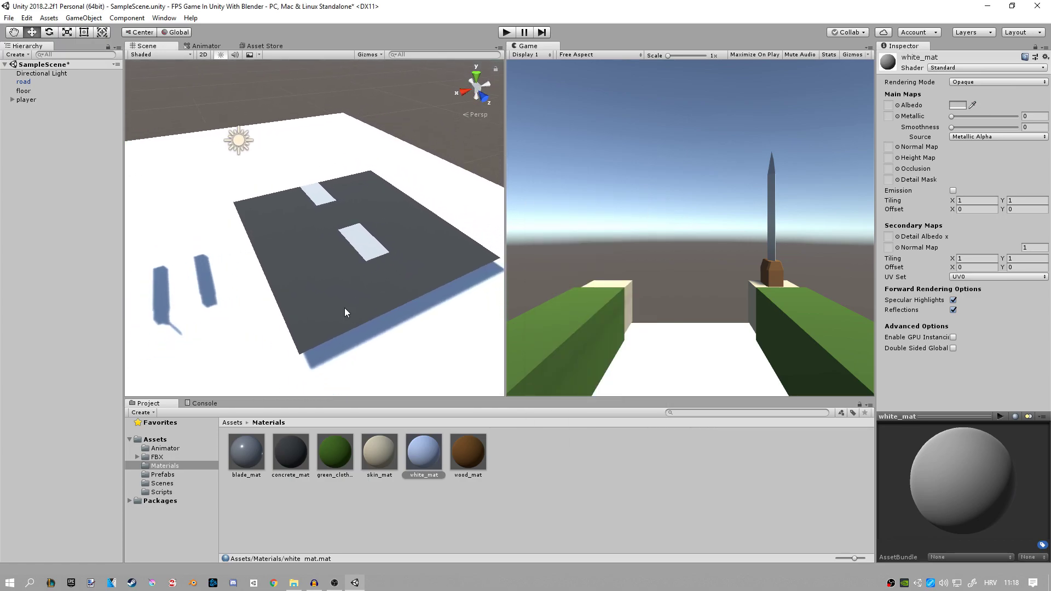
click(48, 83)
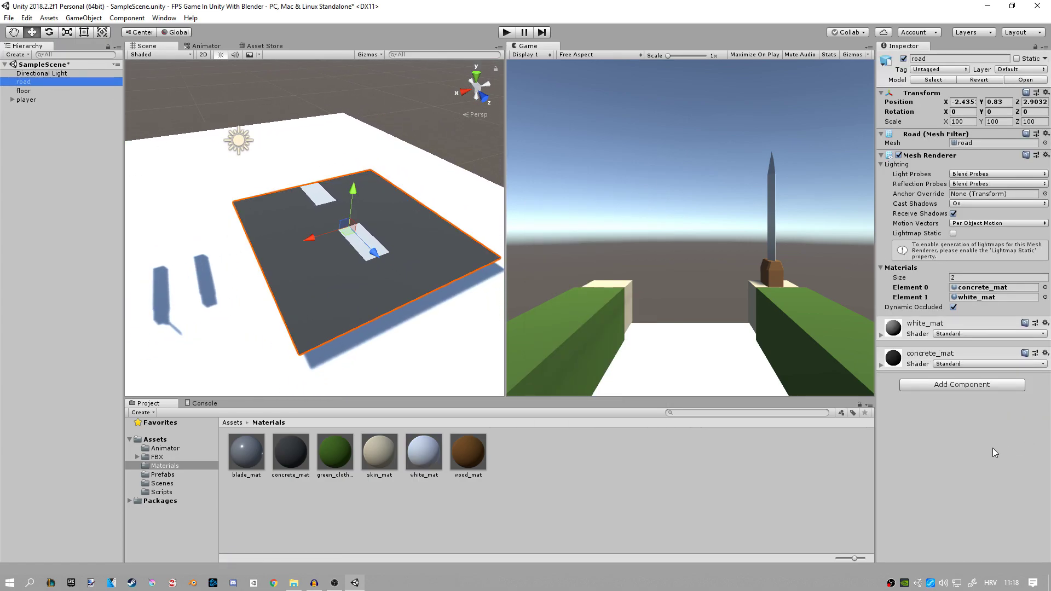
- Add a Box Collider component to the selected road object
click(949, 390)
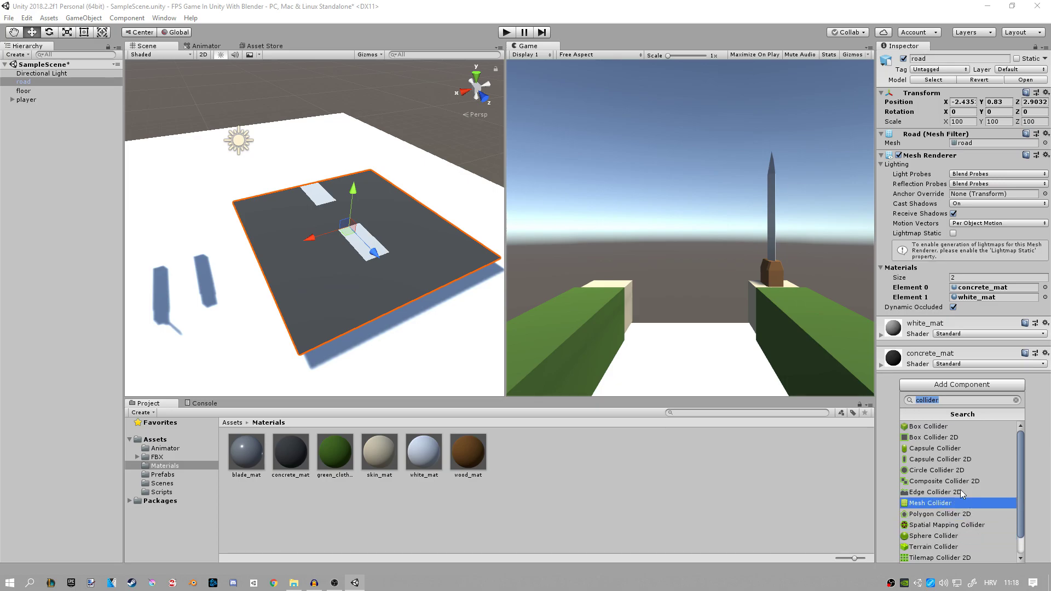
click(950, 427)
mouse_move(370, 247)
alt+mouse_down()
mouse_move(346, 224)
mouse_move(174, 230)
mouse_move(184, 239)
alt+mouse_up()
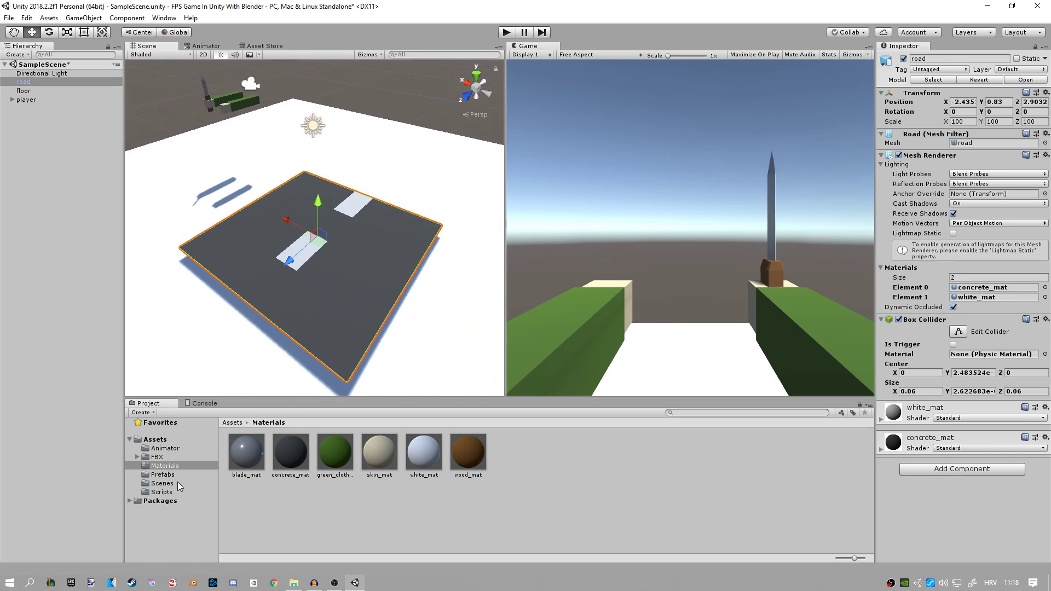
- Save the road from the Hierarchy as a prefab in Assets > Prefabs
click(196, 442)
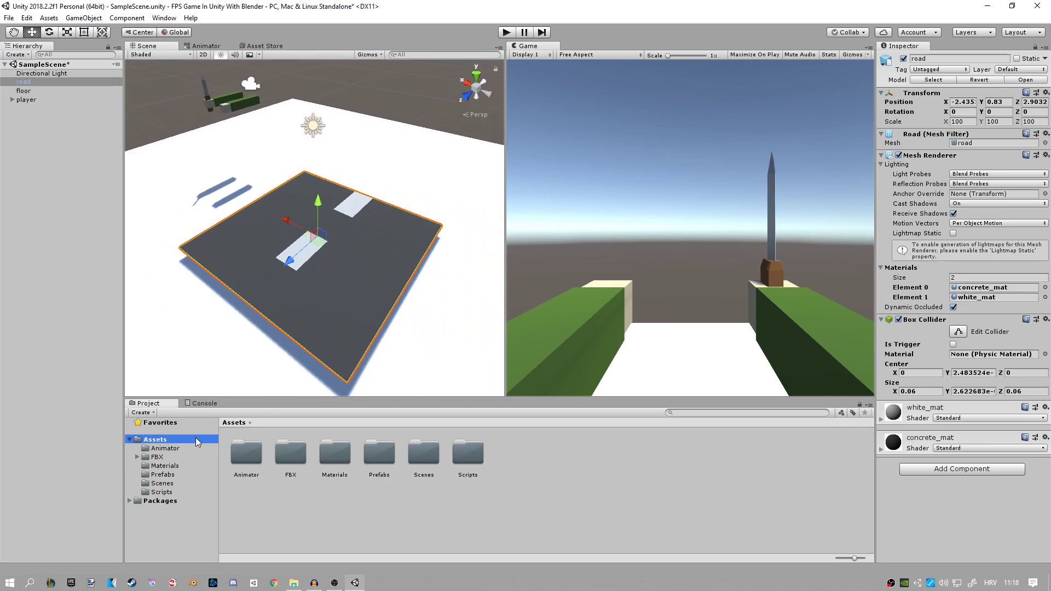
click(385, 460)
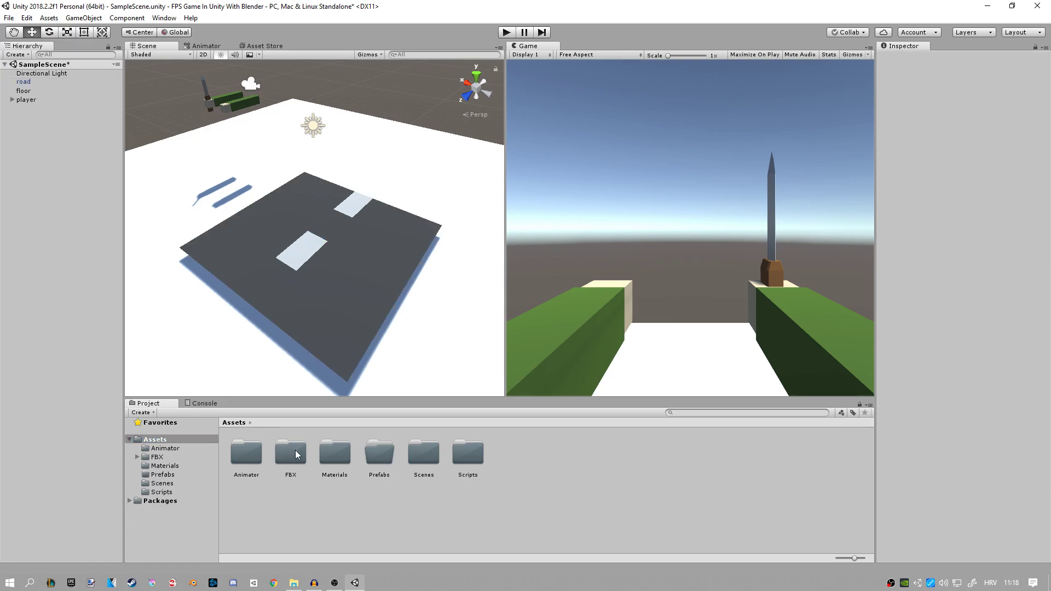
double_click(385, 459)
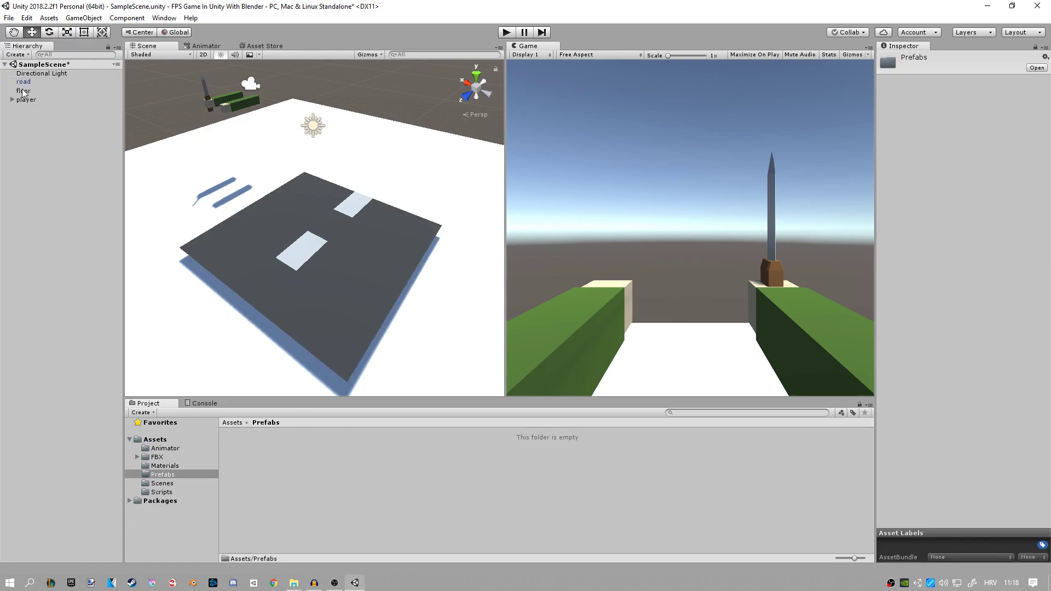
mouse_move(22, 82)
mouse_down()
mouse_move(231, 460)
mouse_move(343, 230)
mouse_move(329, 246)
mouse_up()
- Delete the road from the scene and undo the test-placed road prefab copies
click(44, 83)
key(Delete)
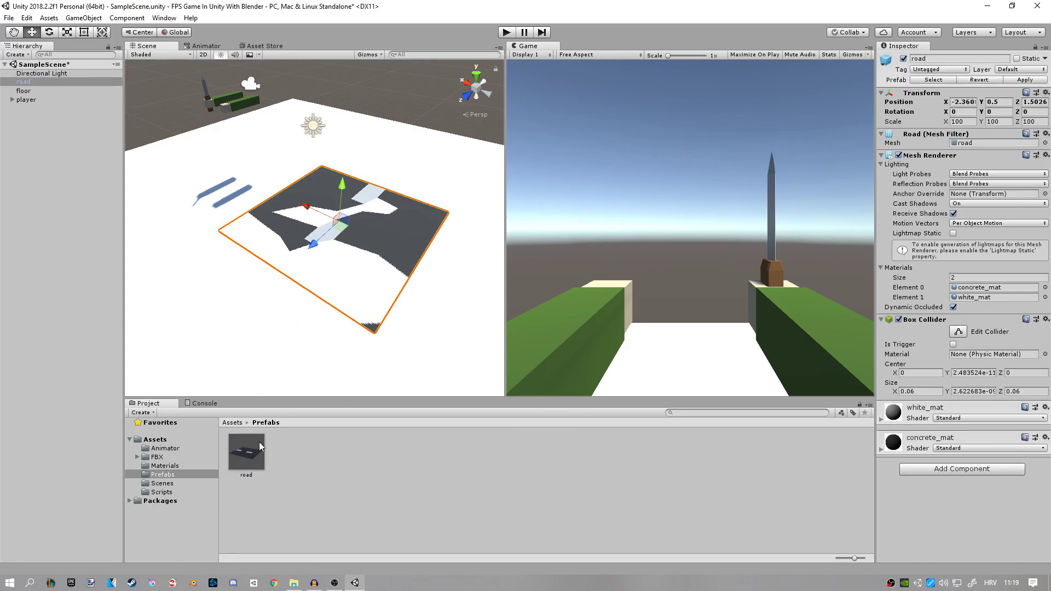
drag(247, 452, 218, 336)
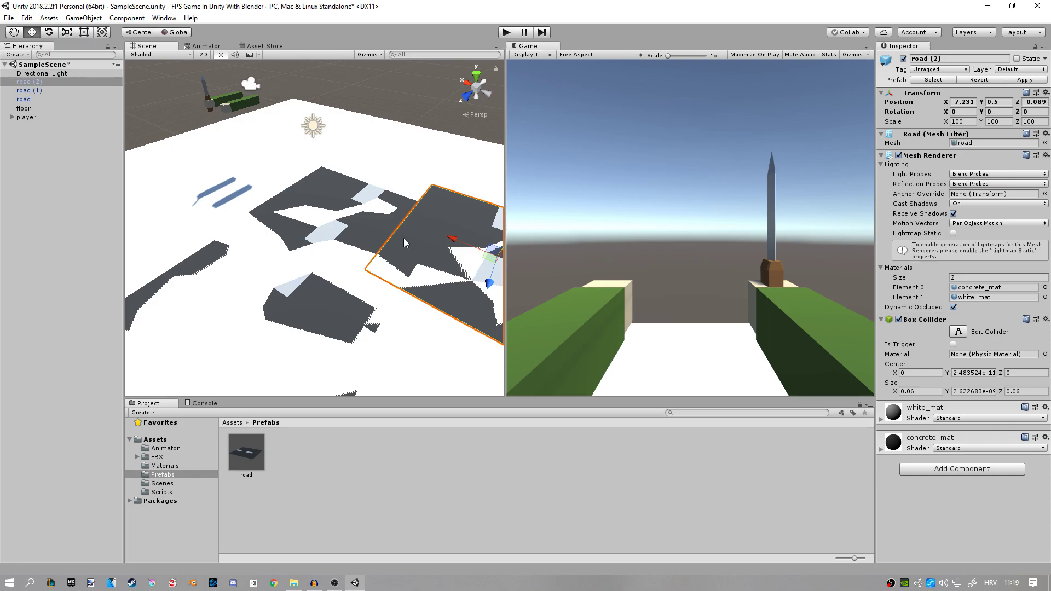
key(ctrl+z)
key(ctrl+z)
click(173, 457)
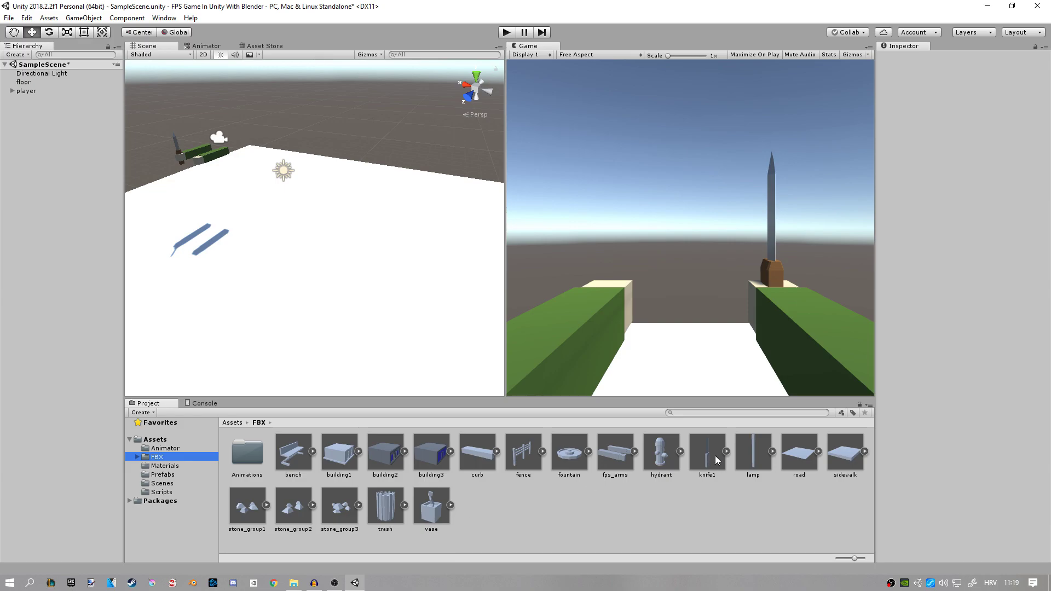
- Place the hydrant model in the scene with an applied import Scale Factor of 0.4
mouse_move(666, 459)
mouse_down()
mouse_move(386, 238)
mouse_move(419, 254)
mouse_move(415, 265)
mouse_up()
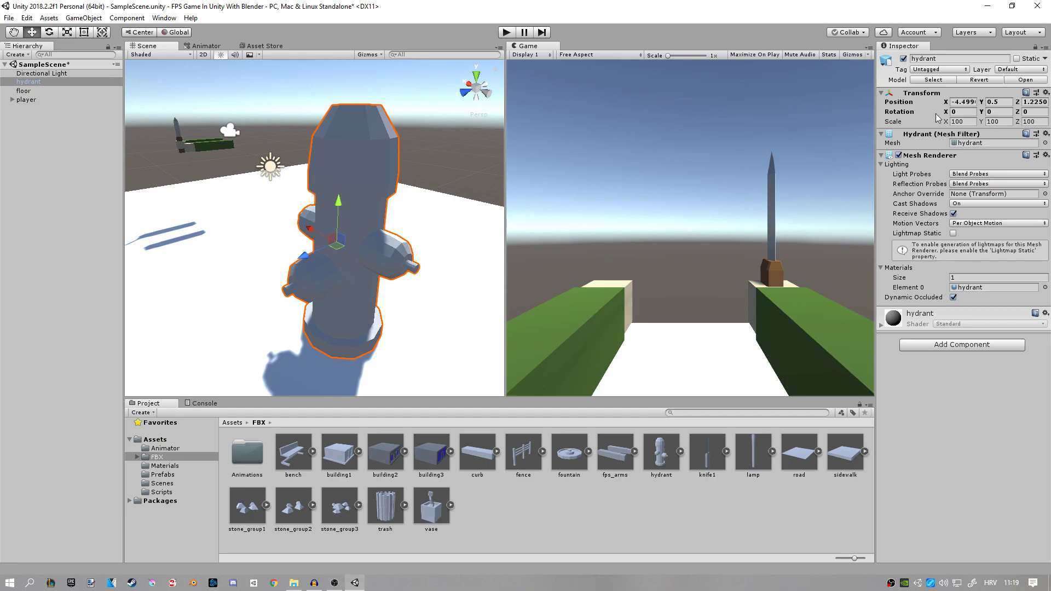
click(650, 453)
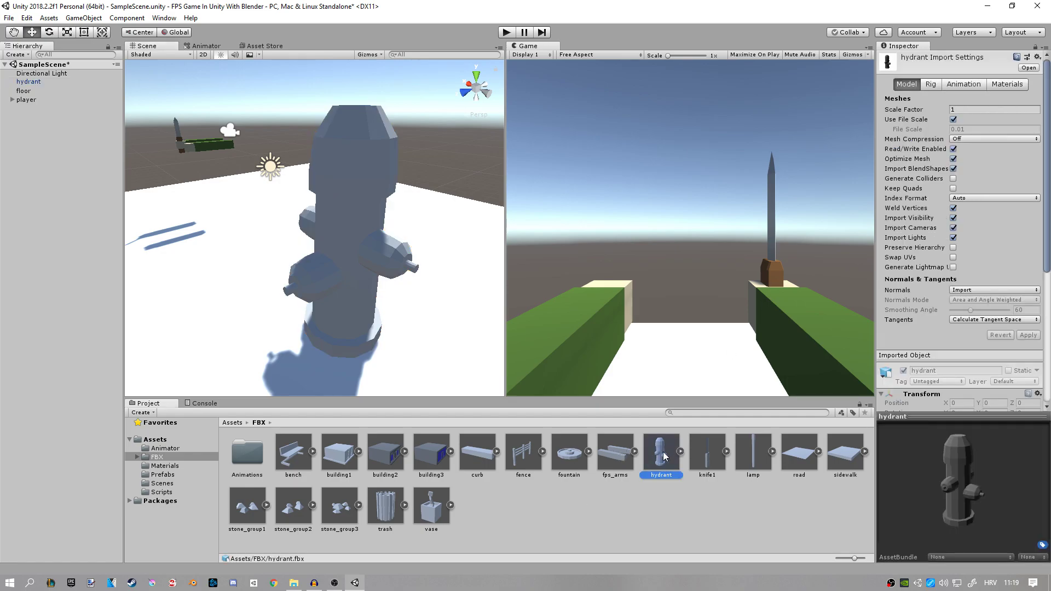
click(999, 111)
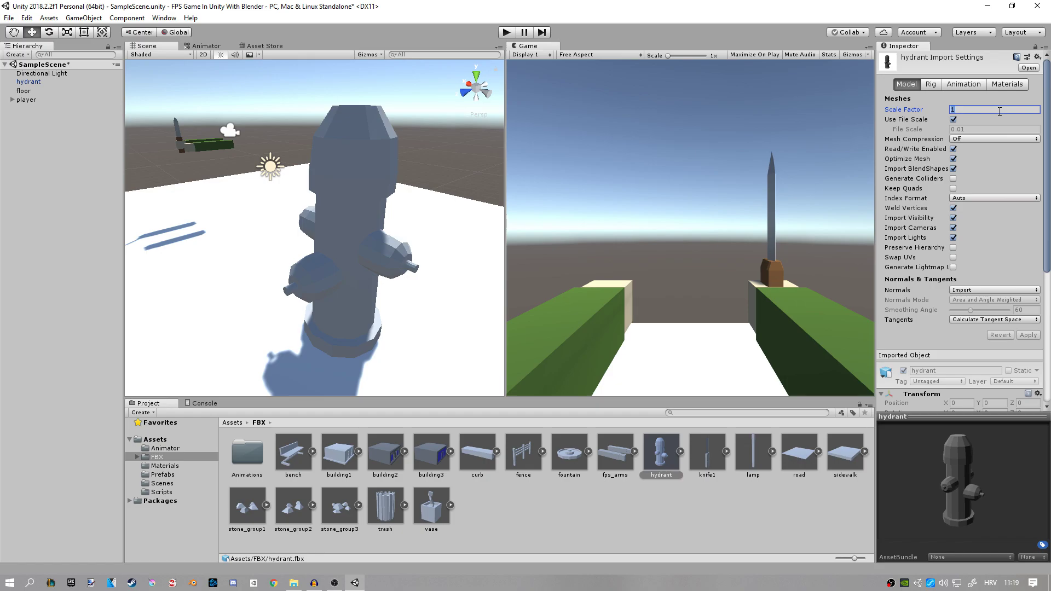
text(0.4)
click(1027, 335)
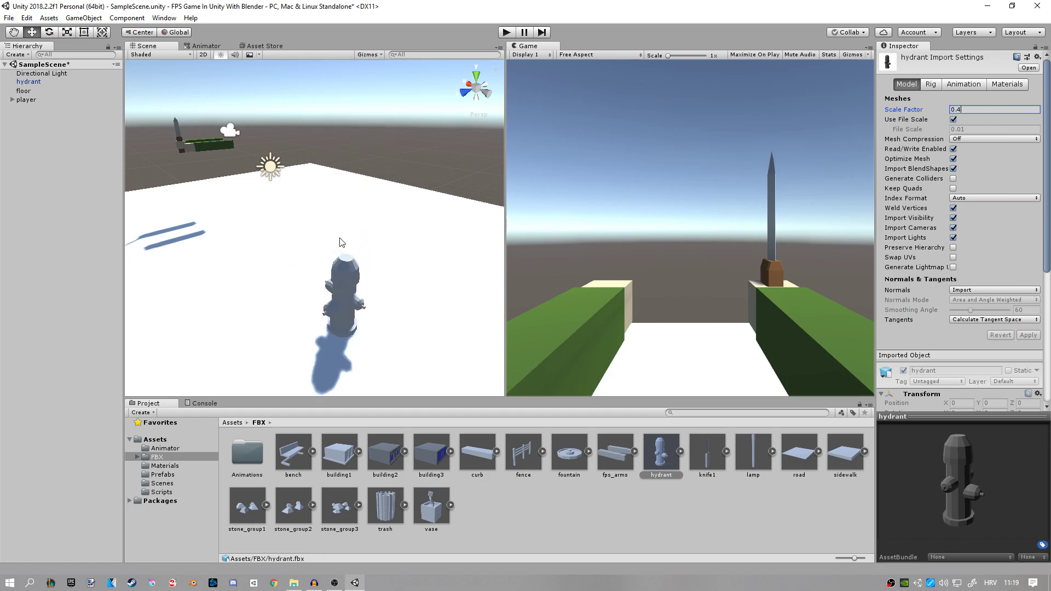
mouse_move(341, 241)
alt+mouse_down()
mouse_move(297, 243)
mouse_move(325, 238)
alt+mouse_up()
scroll(323, 241, up, 3)
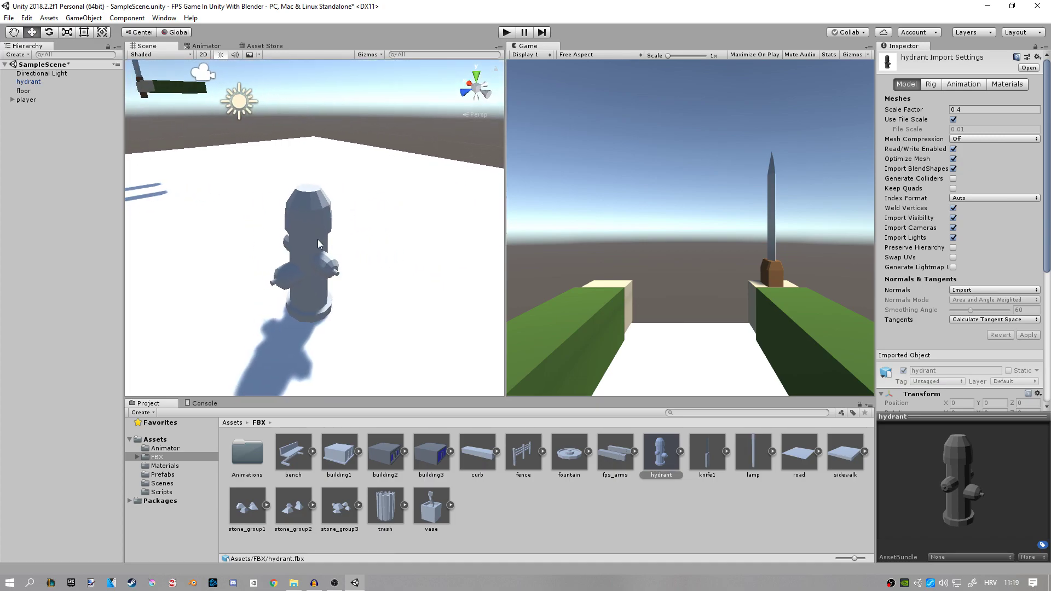
- Select the hydrant and bring up the Create menu in the Materials folder
click(33, 82)
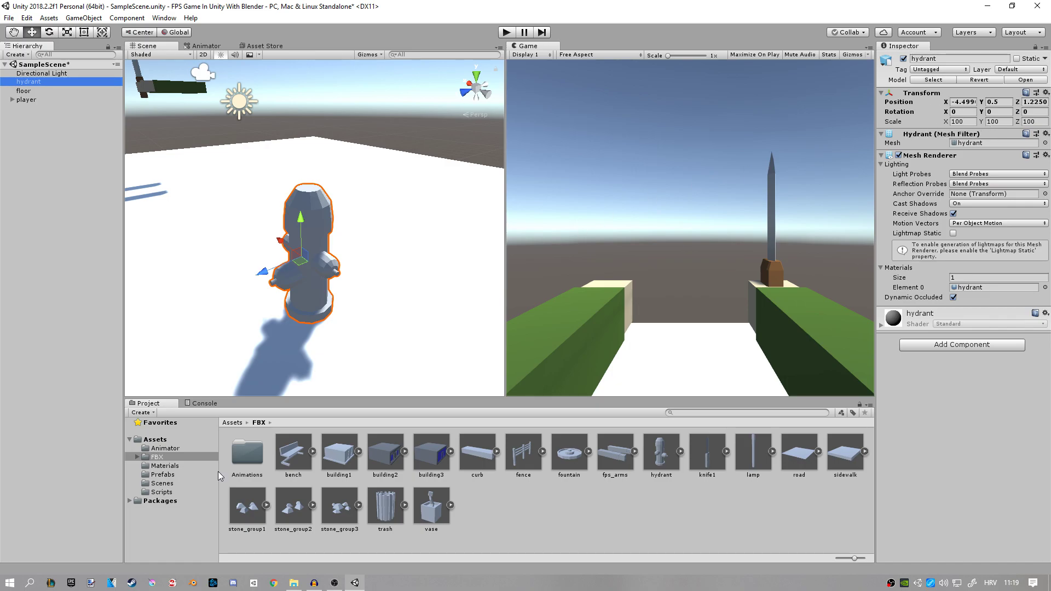
click(173, 467)
right_click(508, 458)
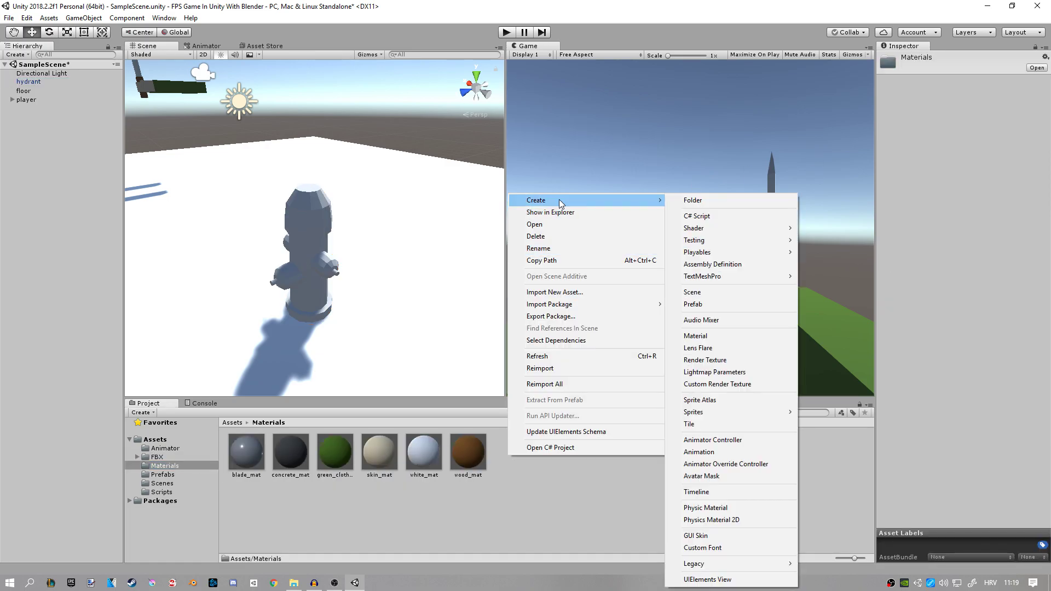
- Create red_mat, set its Albedo to dark red, and assign it to the hydrant
click(704, 336)
text(red_)
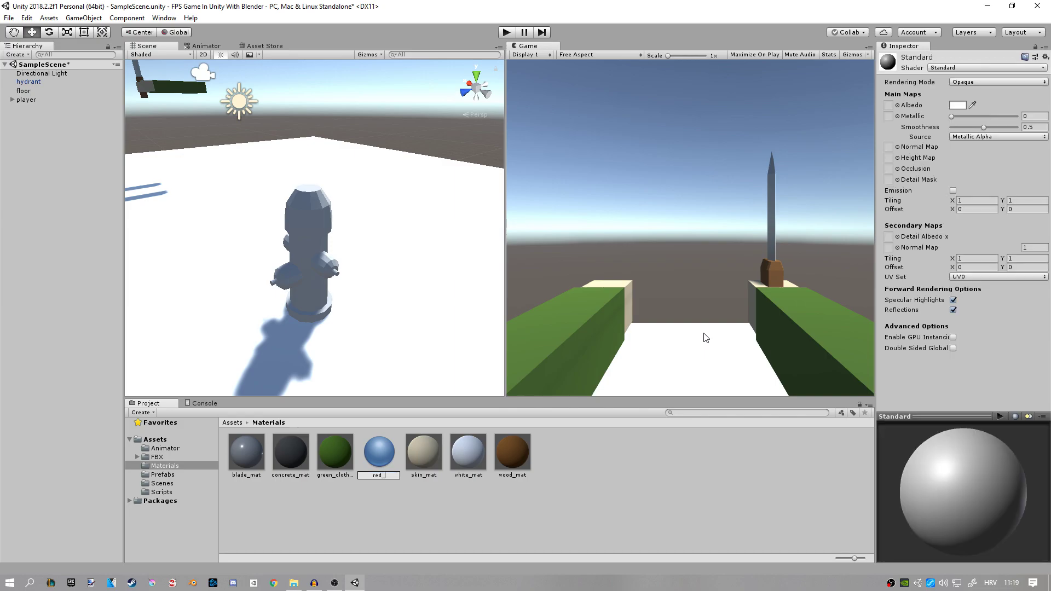
text(mat)
key(Return)
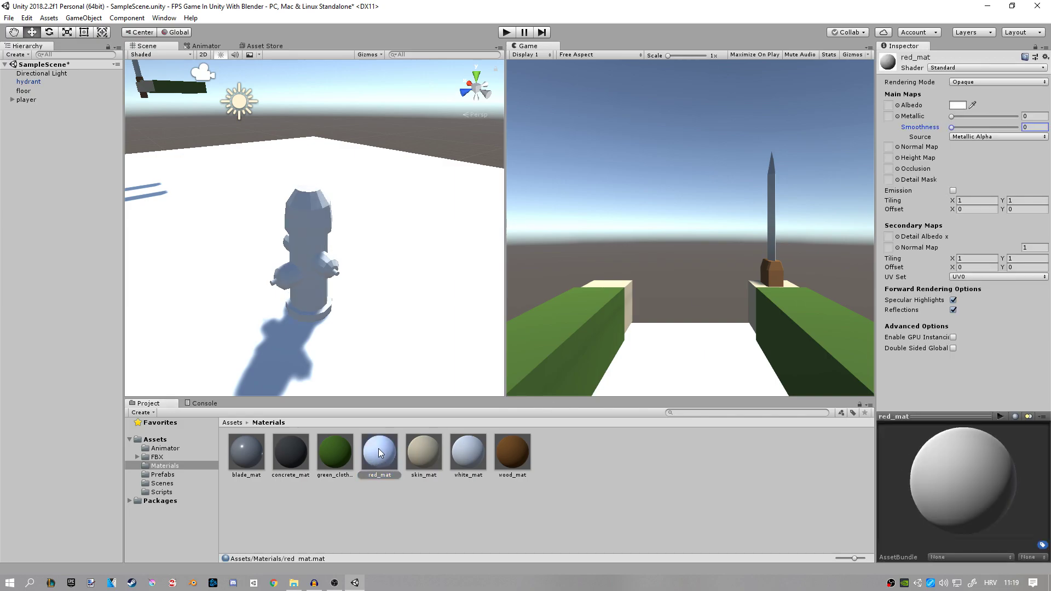
click(964, 107)
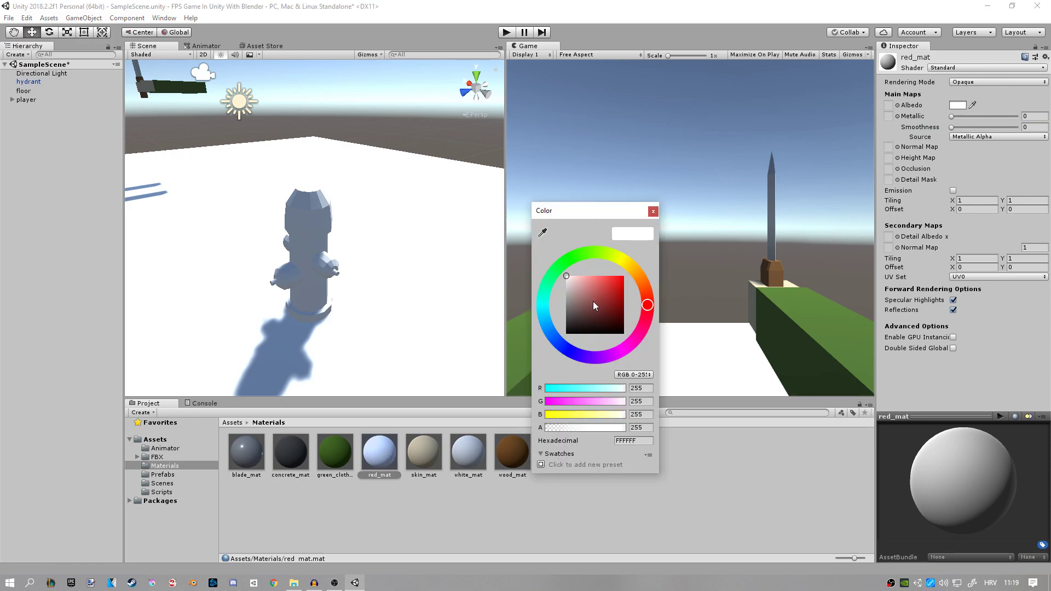
drag(591, 285, 618, 298)
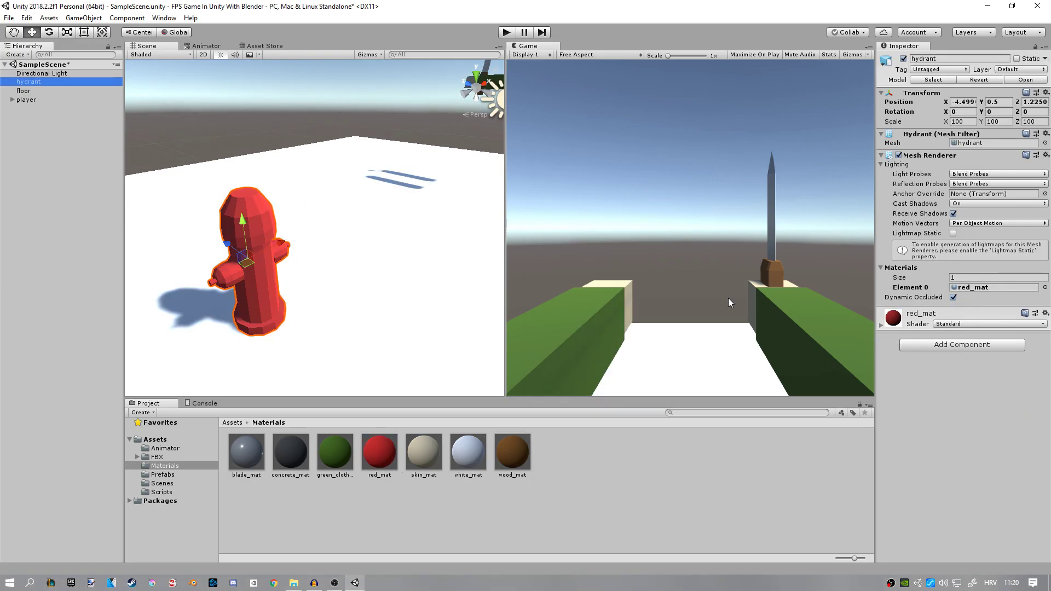
- Add a Mesh Collider to the hydrant, dismissing a second component search unused
key(f)
click(954, 348)
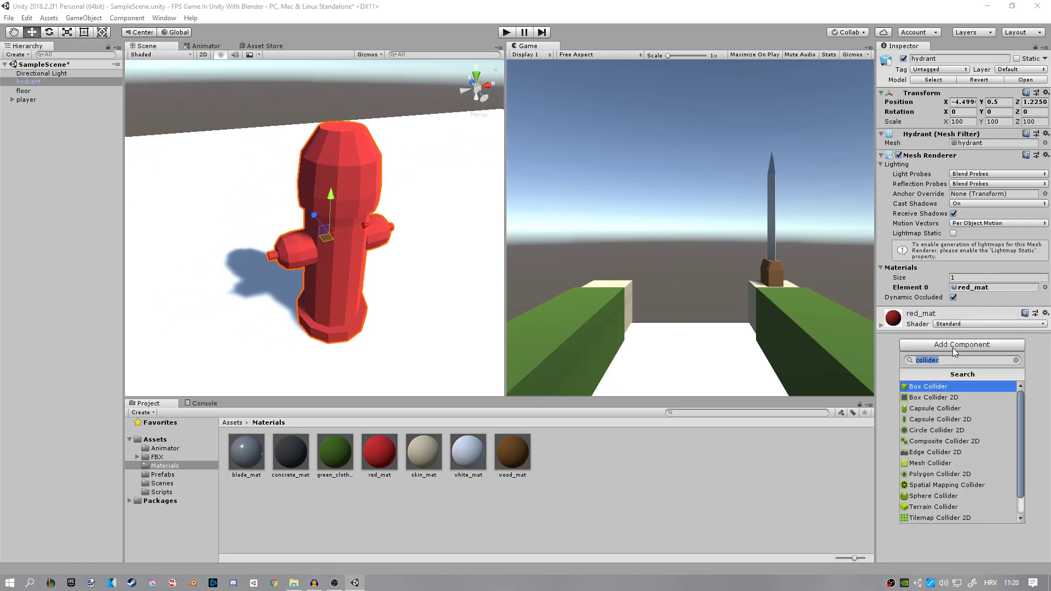
text(mesh)
key(Return)
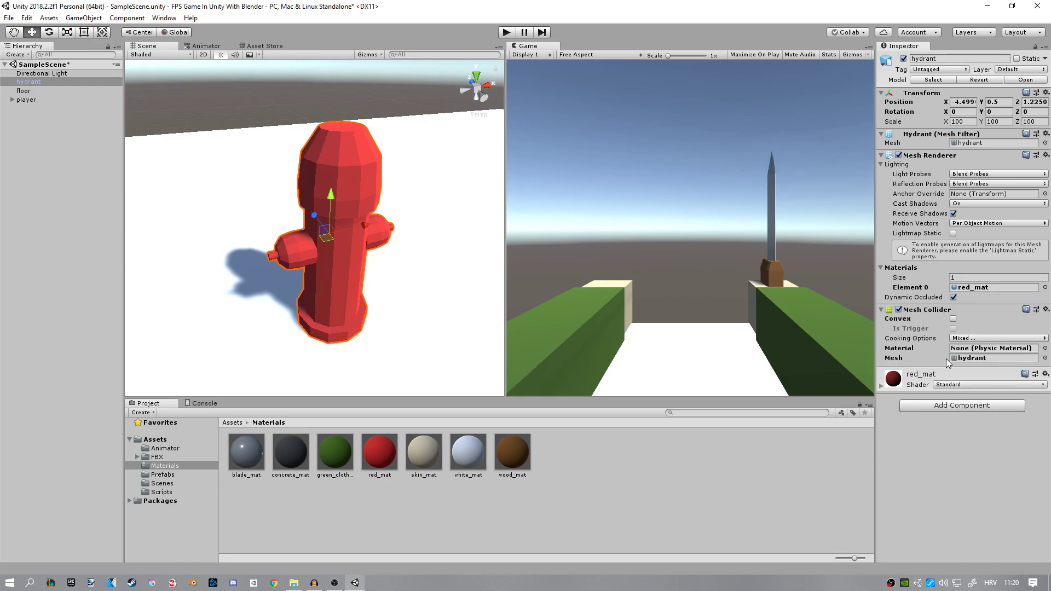
click(939, 409)
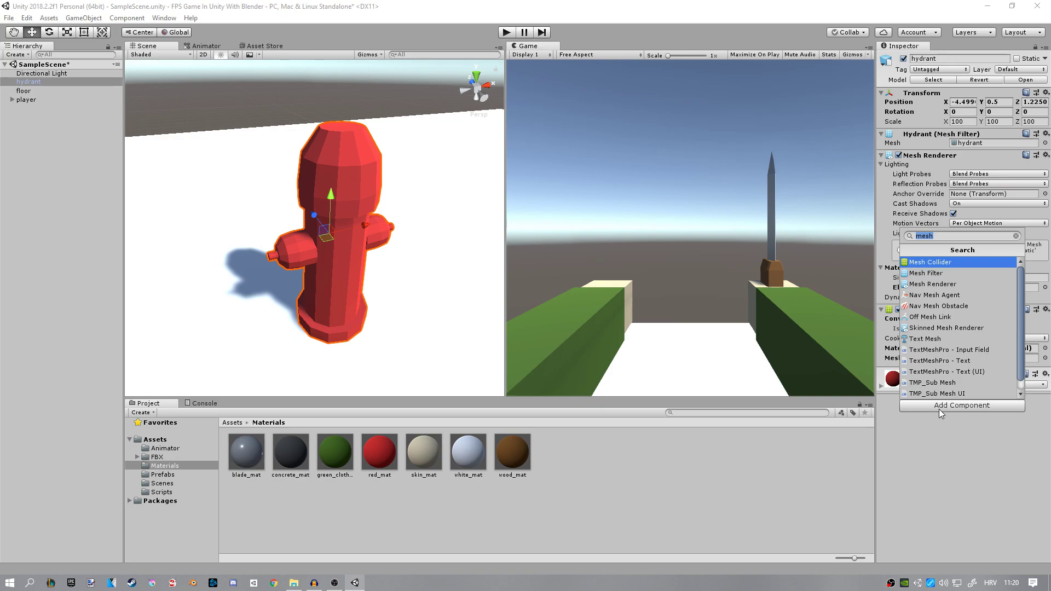
text(box)
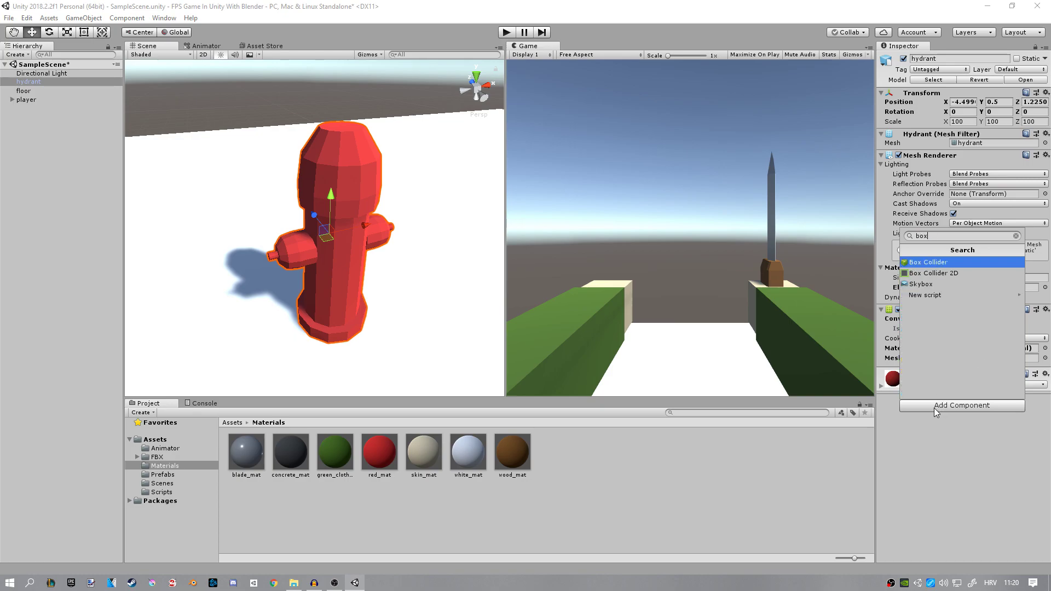
click(944, 423)
right_drag(351, 226, 347, 207)
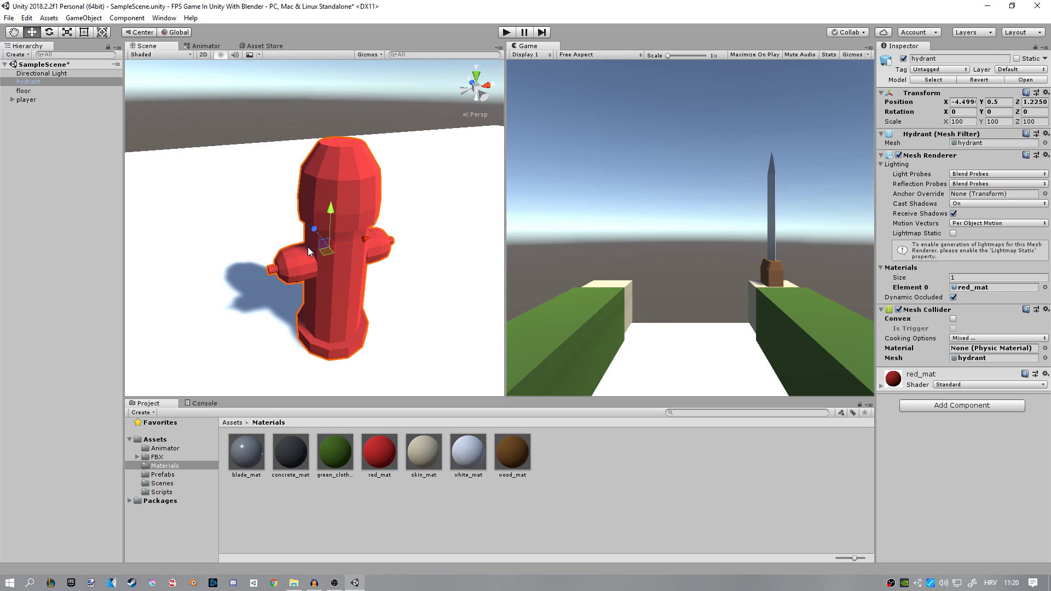
mouse_move(309, 247)
right_down()
mouse_move(424, 216)
mouse_move(351, 195)
right_up()
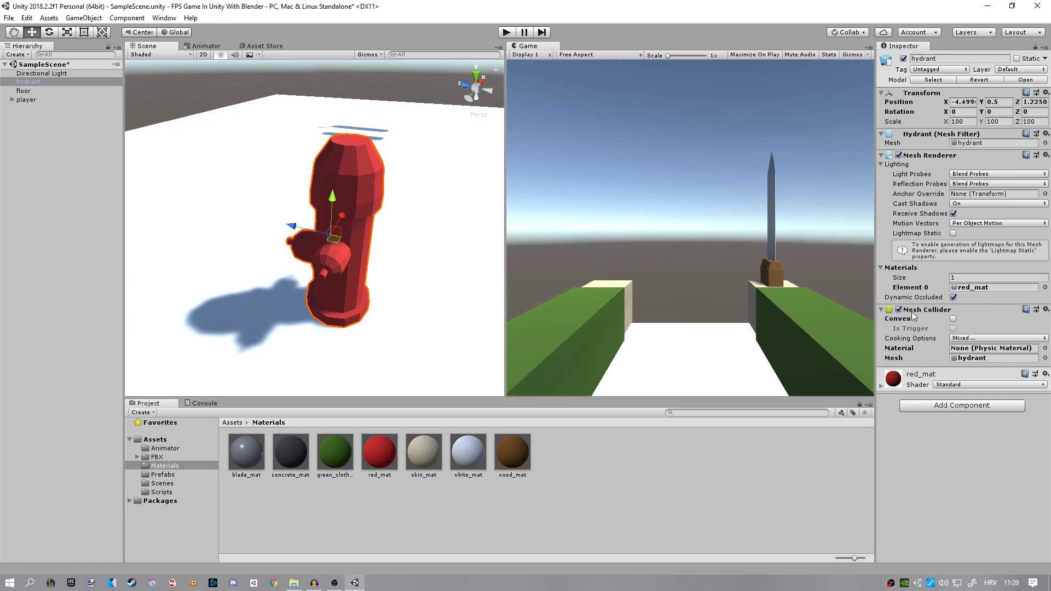
- Collapse the hydrant's collider settings and place the fence model into the scene
click(883, 311)
click(167, 476)
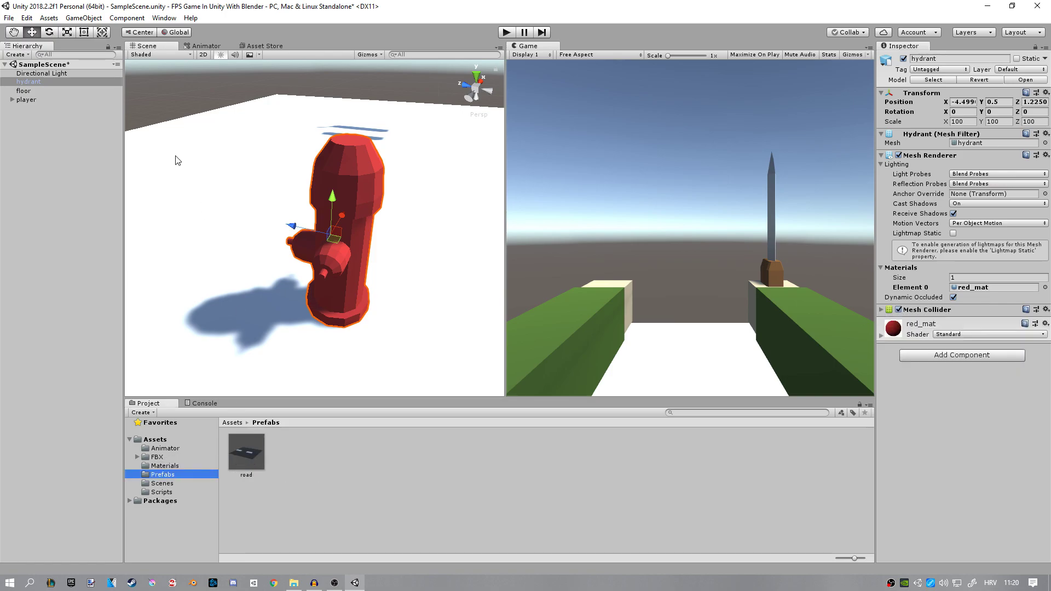
drag(247, 452, 329, 509)
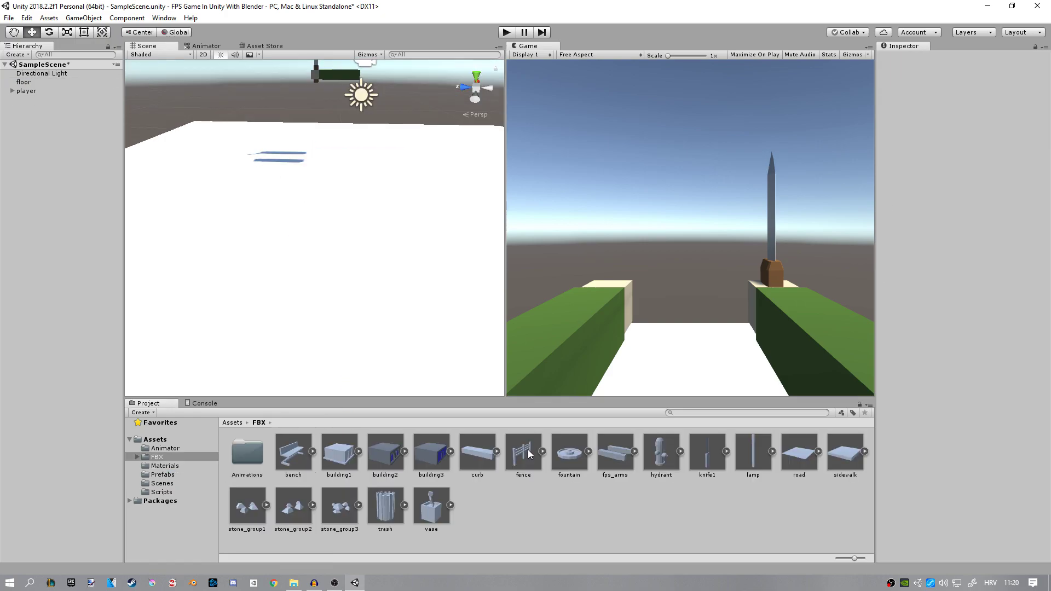
drag(529, 453, 375, 320)
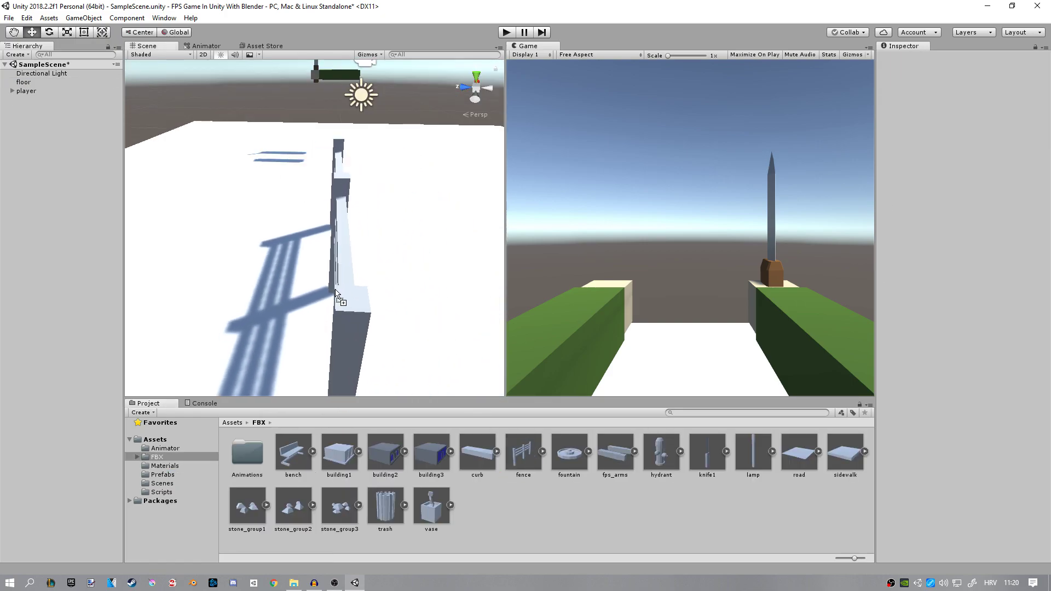
drag(336, 295, 336, 298)
key(f)
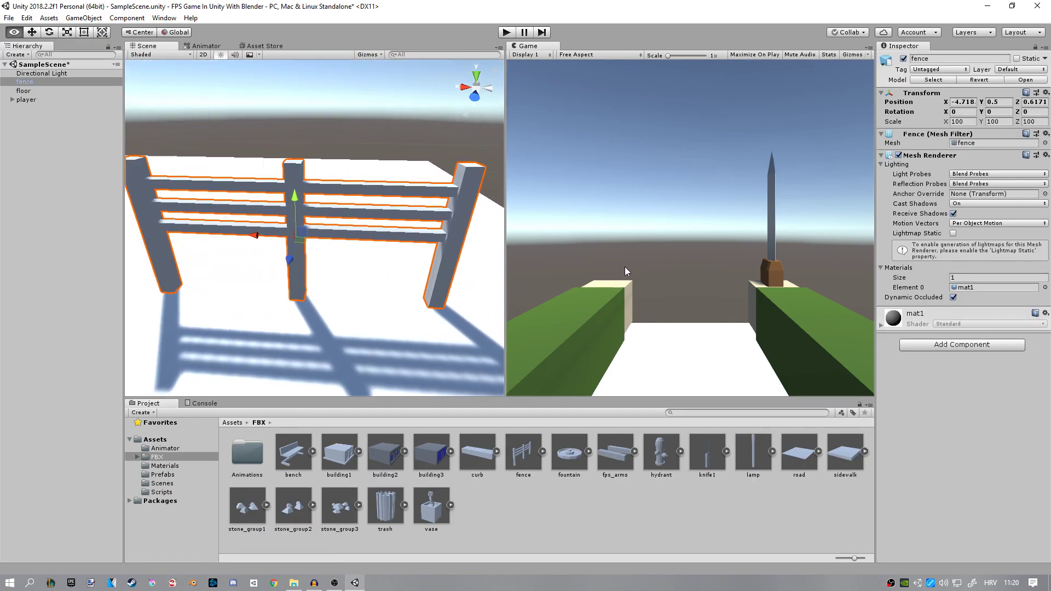
alt+drag(485, 226, 410, 206)
scroll(396, 199, up, 3)
scroll(306, 173, down, 2)
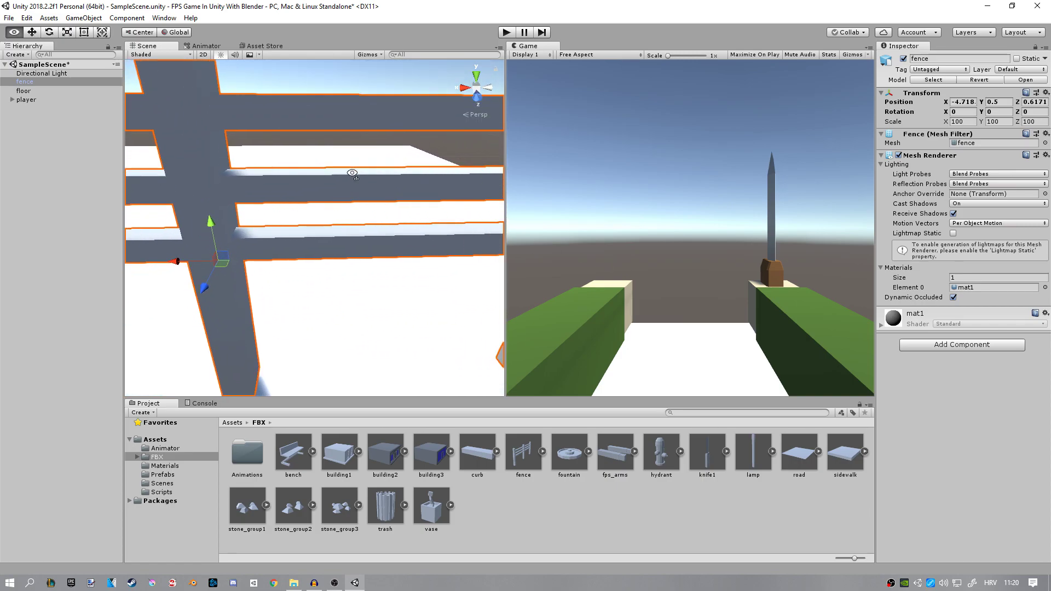
scroll(345, 172, down, 3)
scroll(338, 178, down, 3)
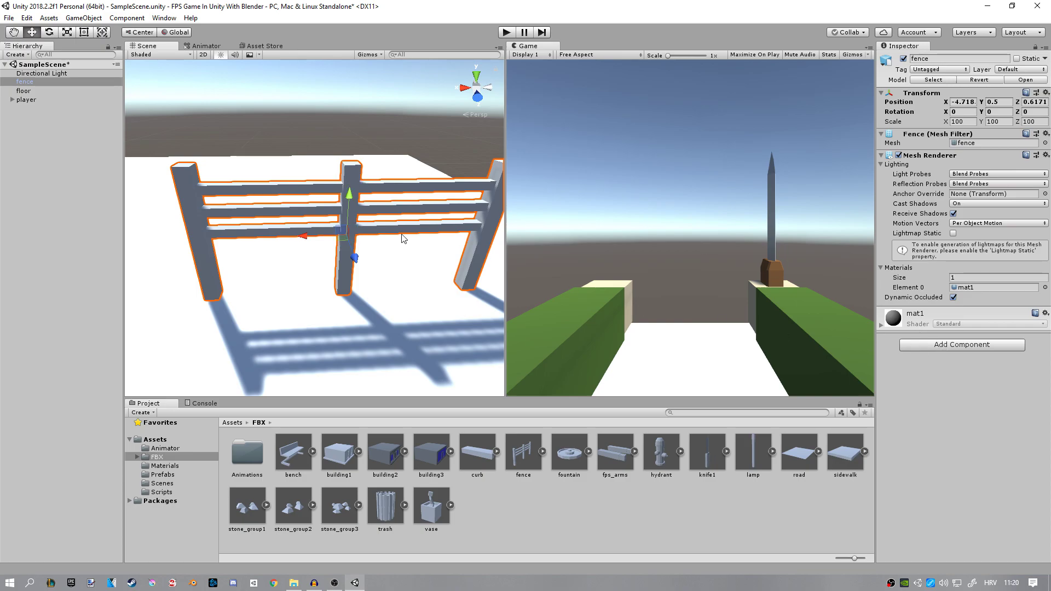
- Add a Mesh Collider to the fence and apply the brown wood_mat material
click(951, 348)
text(mesh)
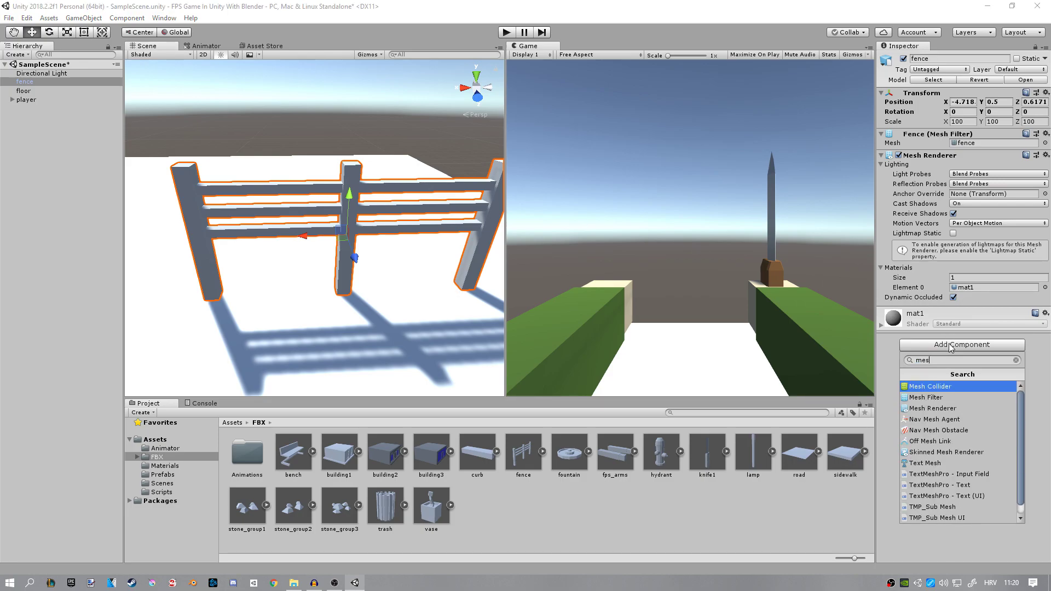
key(Return)
click(164, 466)
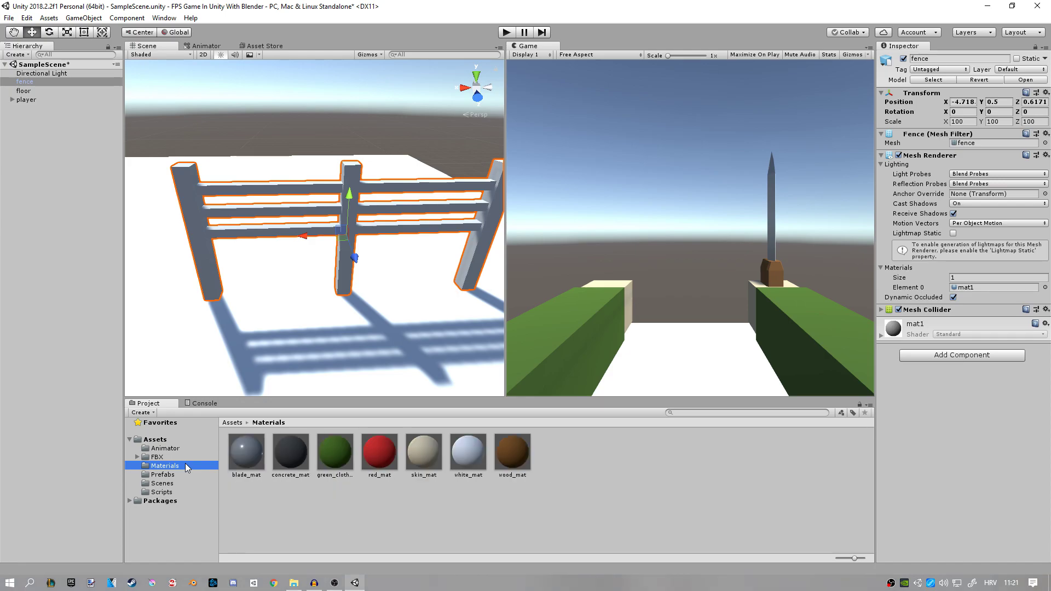
mouse_move(512, 453)
mouse_down()
mouse_move(346, 173)
mouse_move(239, 143)
mouse_move(374, 361)
mouse_up()
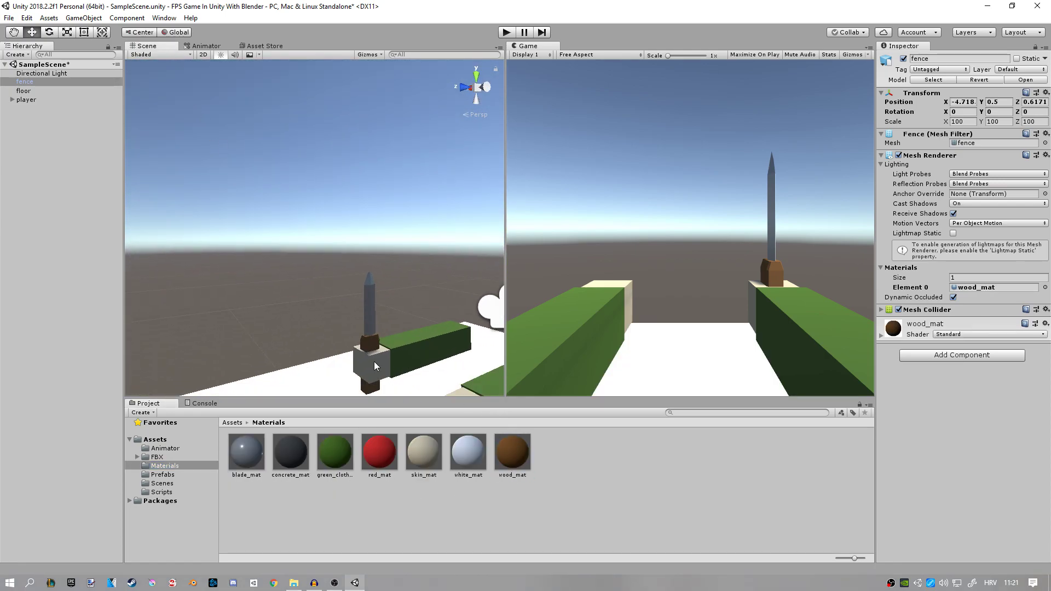
key(f)
alt+drag(761, 350, 355, 259)
key(f)
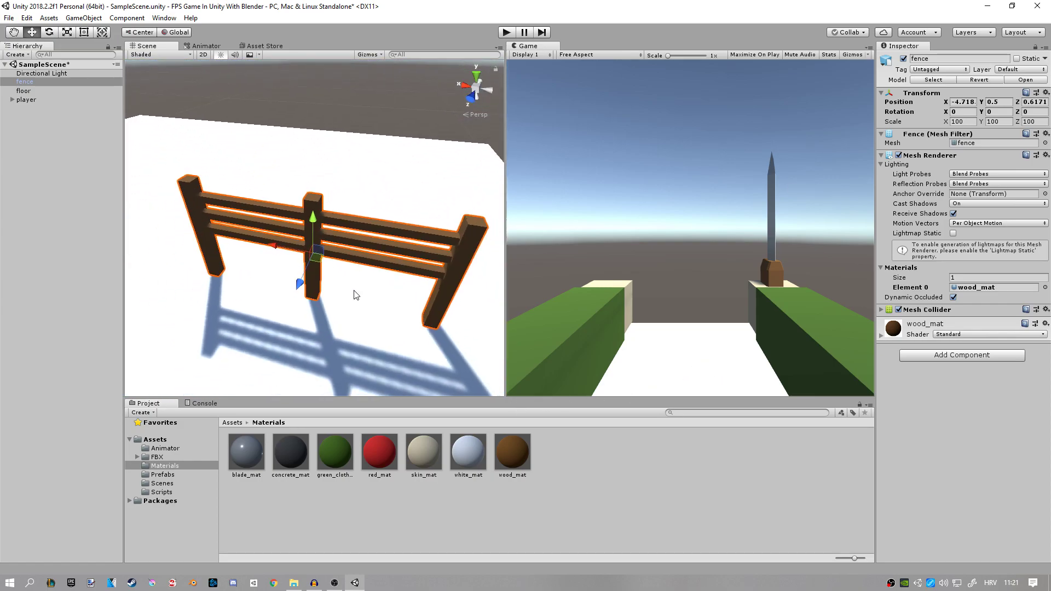
click(165, 475)
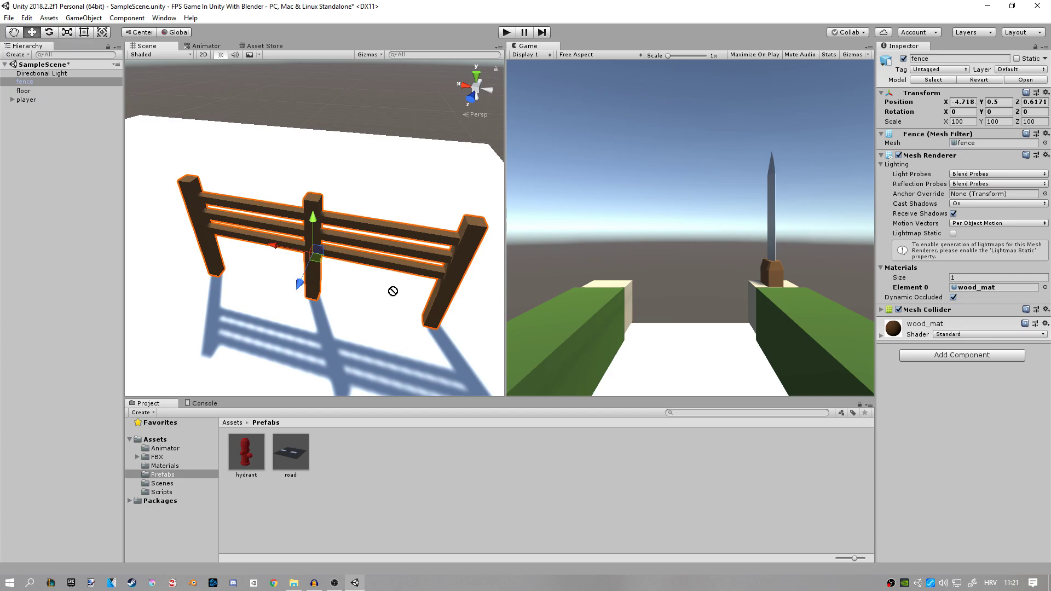
- Replace the fence with building1, unpack its entrance, floor and top, and delete the empty parent
key(Delete)
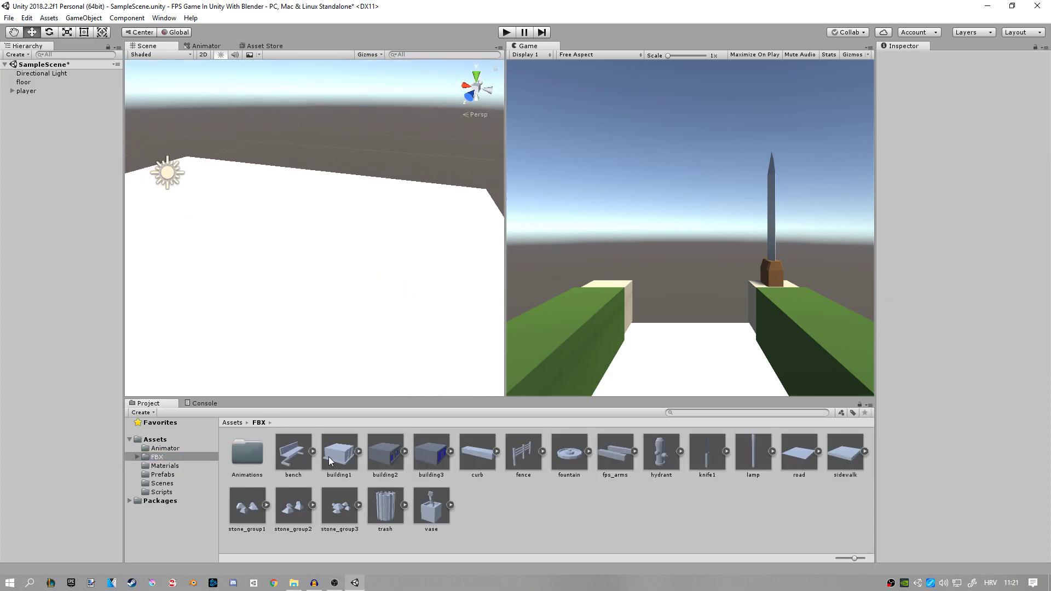
drag(329, 458, 364, 244)
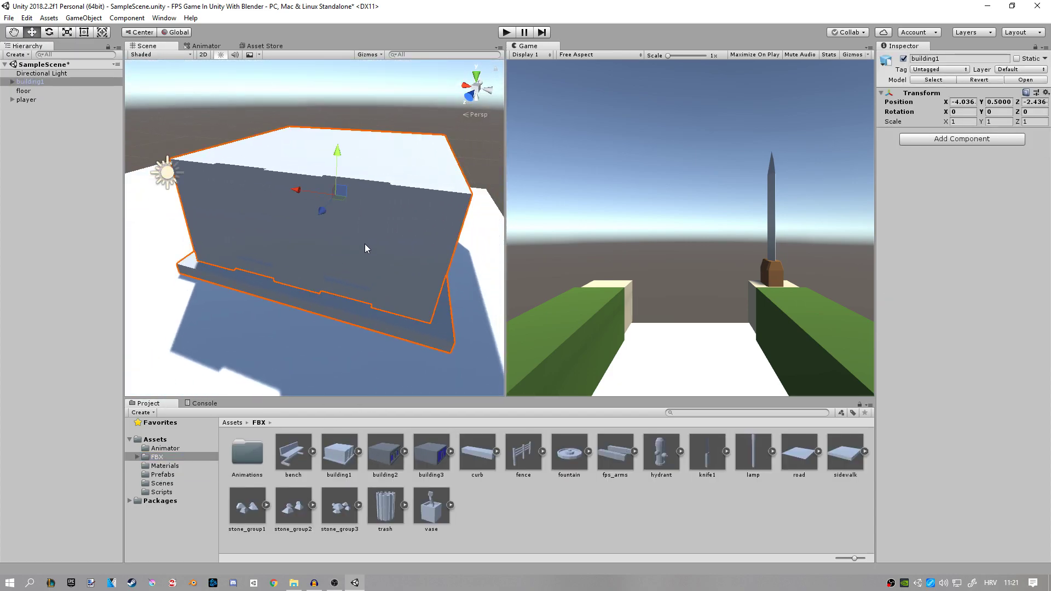
right_drag(365, 249, 363, 287)
click(11, 82)
click(29, 108)
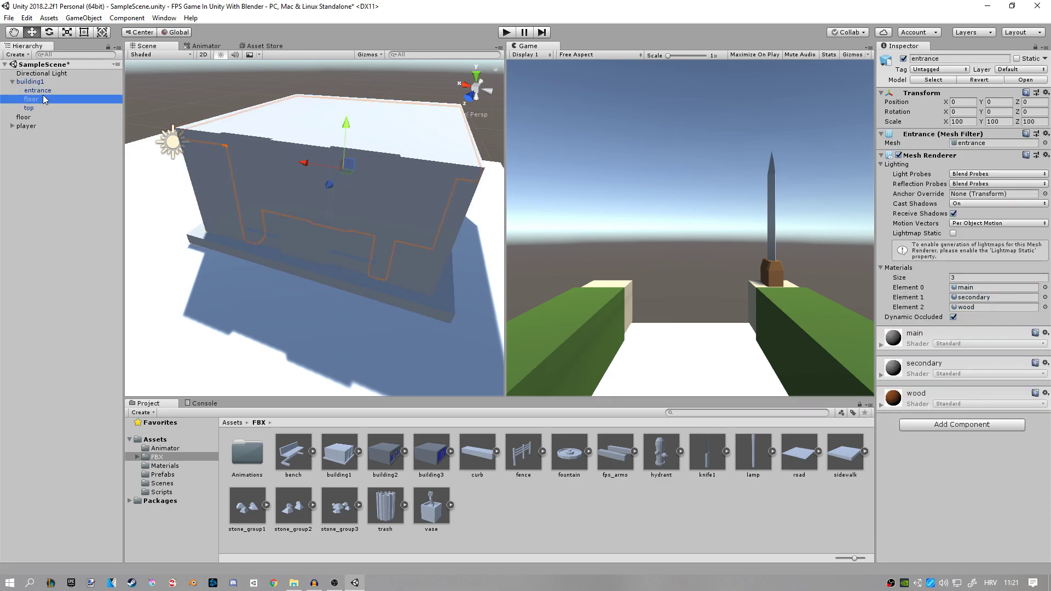
click(44, 92)
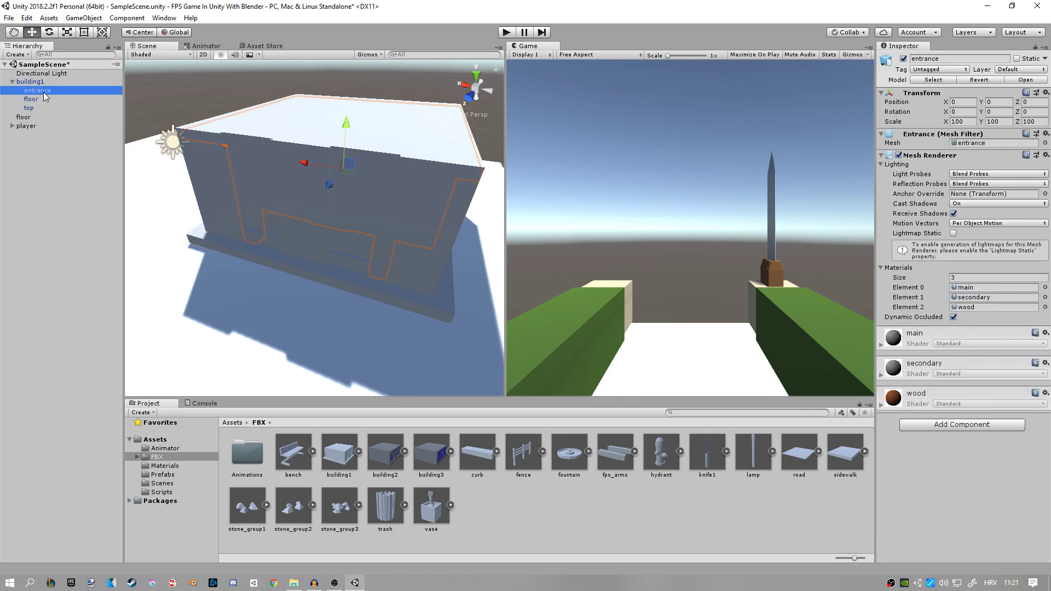
click(40, 99)
mouse_move(43, 92)
mouse_down()
mouse_move(41, 77)
mouse_move(40, 86)
mouse_up()
click(557, 315)
click(41, 100)
key(Delete)
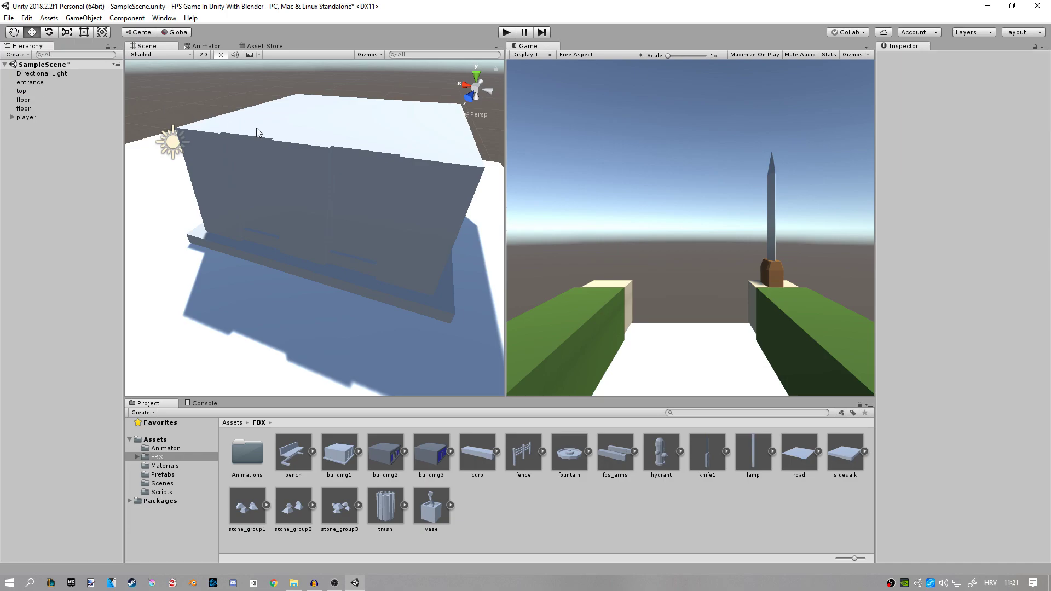
- Slide the floor and top pieces apart from the entrance along X
click(45, 82)
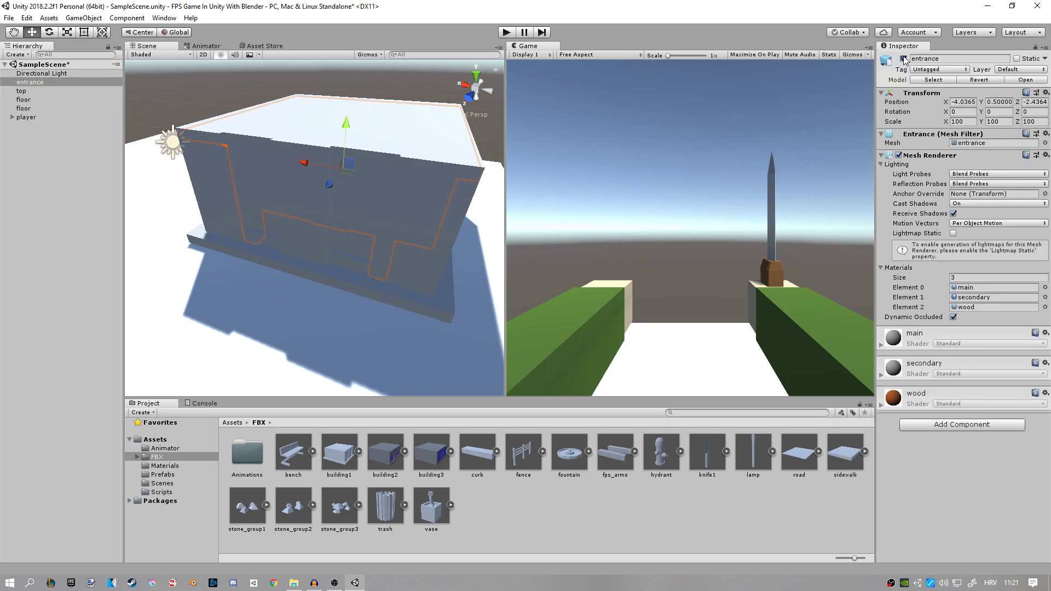
click(28, 92)
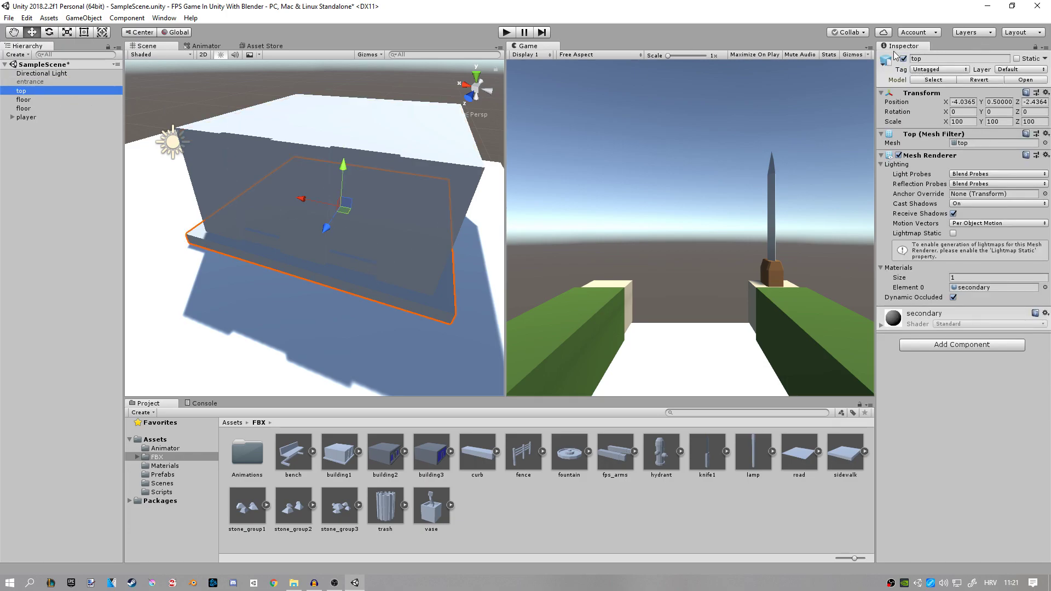
double_click(45, 82)
click(49, 100)
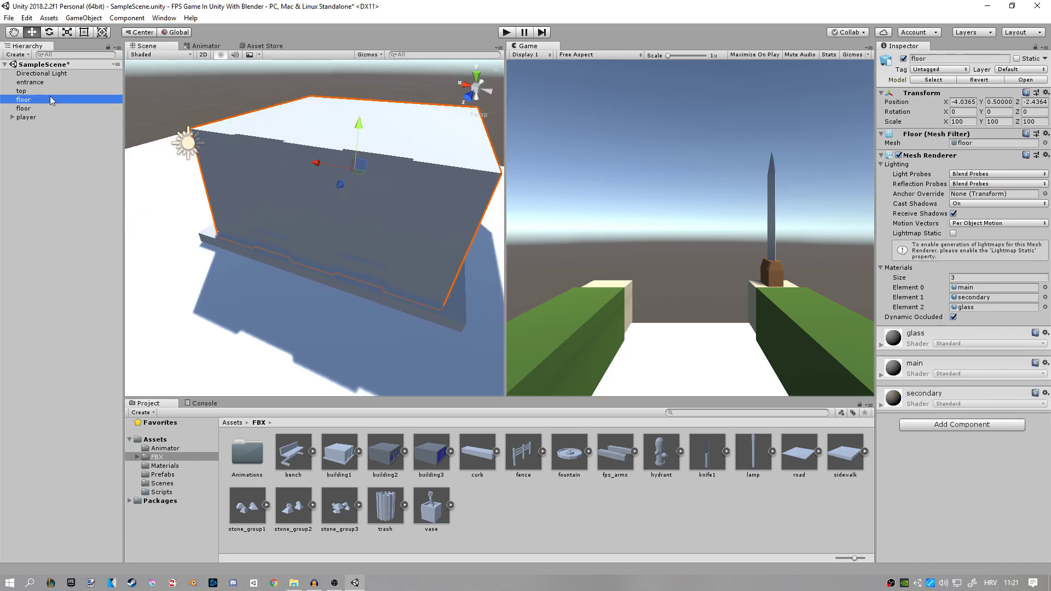
drag(324, 168, 136, 131)
double_click(120, 101)
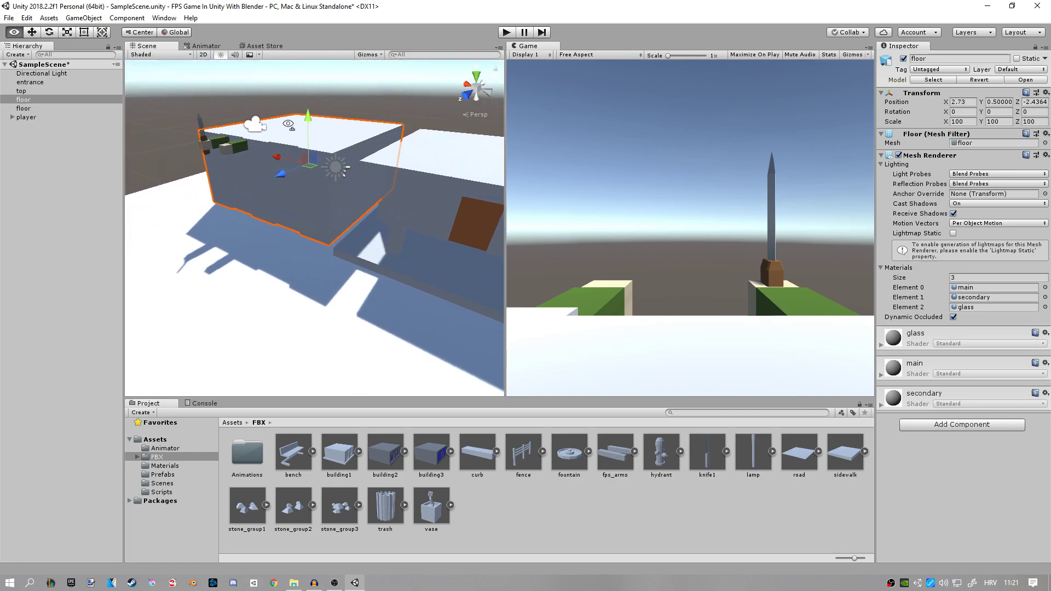
double_click(55, 91)
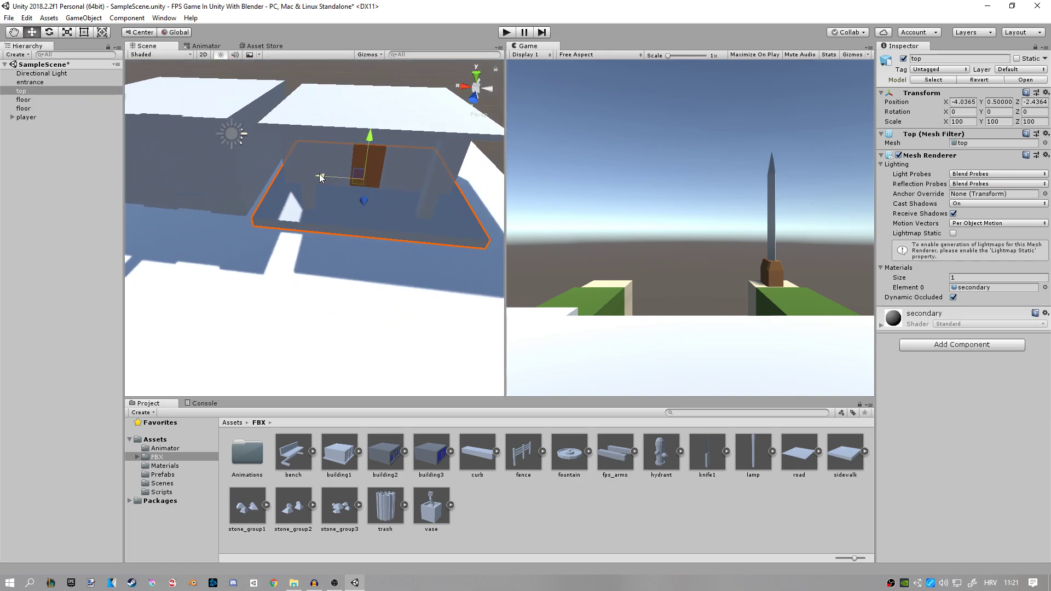
drag(320, 178, 493, 181)
middle_drag(460, 247, 432, 261)
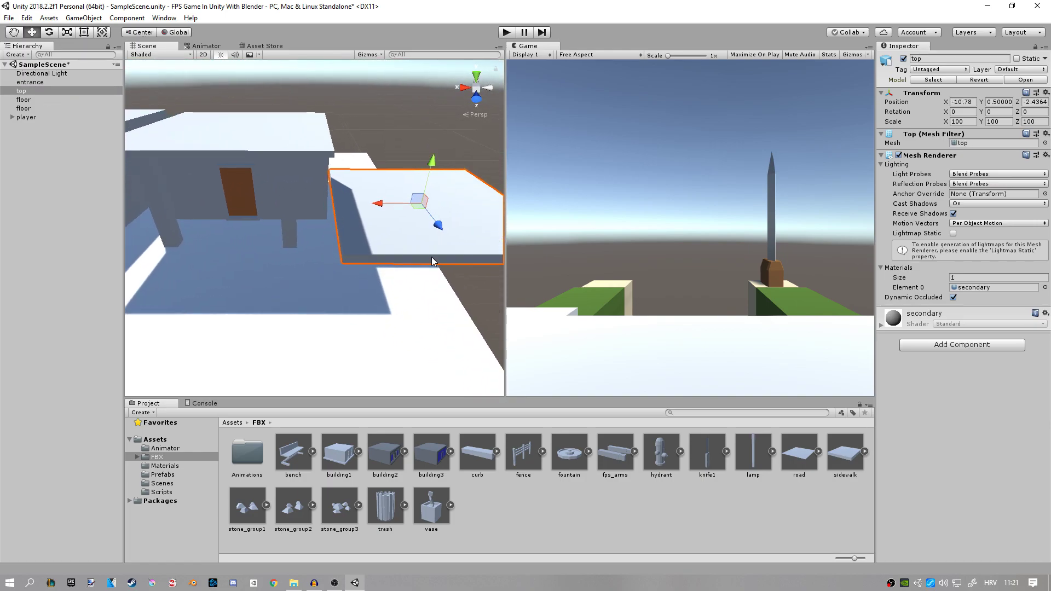
mouse_move(432, 261)
alt+mouse_down()
mouse_move(386, 252)
mouse_move(354, 344)
alt+mouse_up()
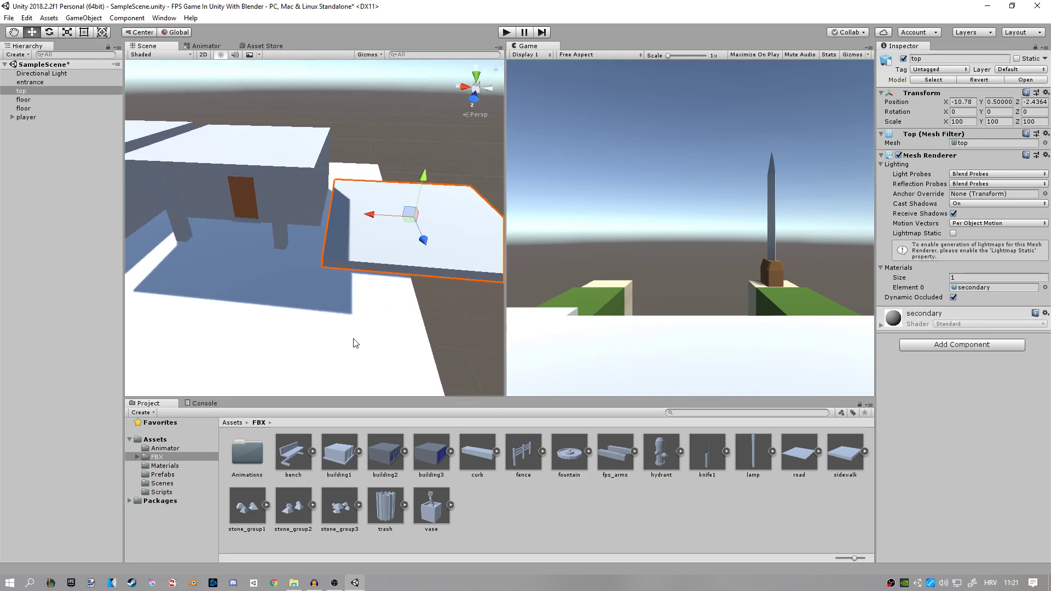
- Drag concrete_mat from the Materials folder onto the top piece and the building walls
click(165, 466)
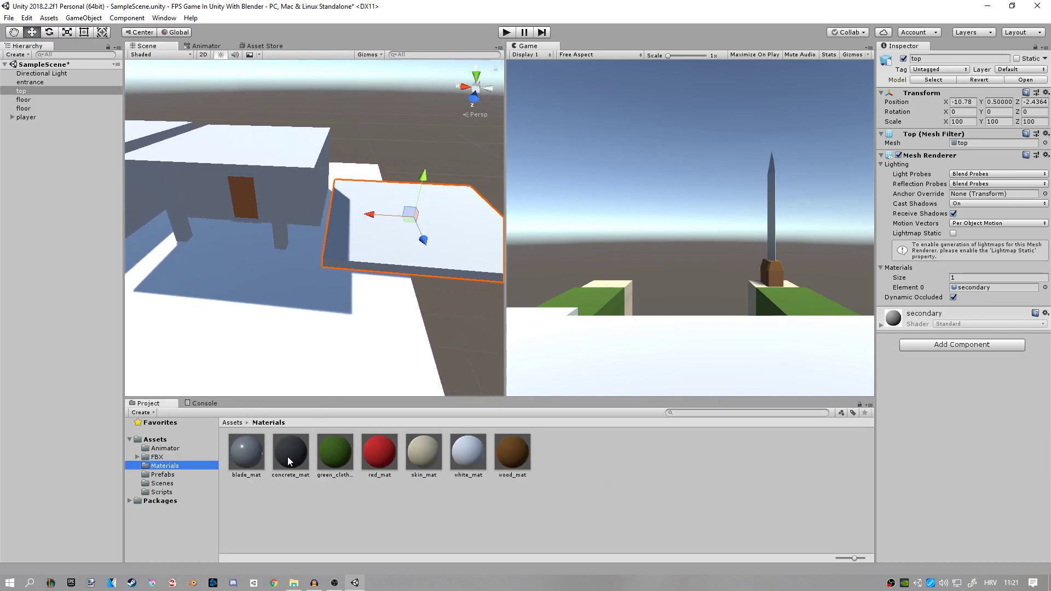
mouse_move(288, 456)
mouse_down()
mouse_move(351, 214)
mouse_move(386, 250)
mouse_up()
drag(276, 464, 309, 205)
mouse_move(312, 474)
mouse_down()
mouse_move(338, 222)
mouse_move(423, 354)
mouse_up()
- Create a new material named glass_mat in the Materials folder
click(592, 456)
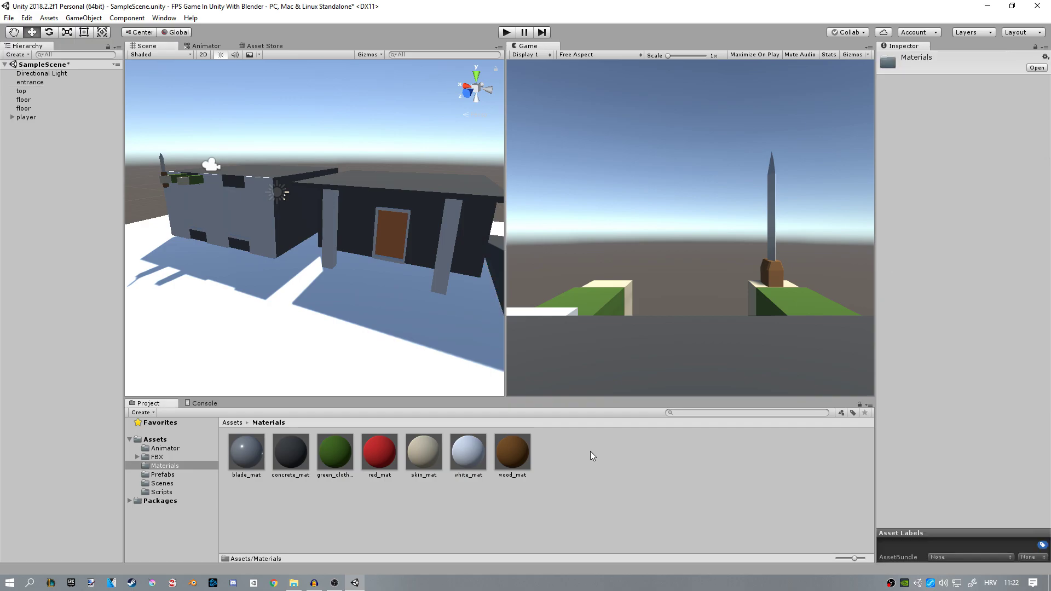
right_click(592, 456)
mouse_move(641, 195)
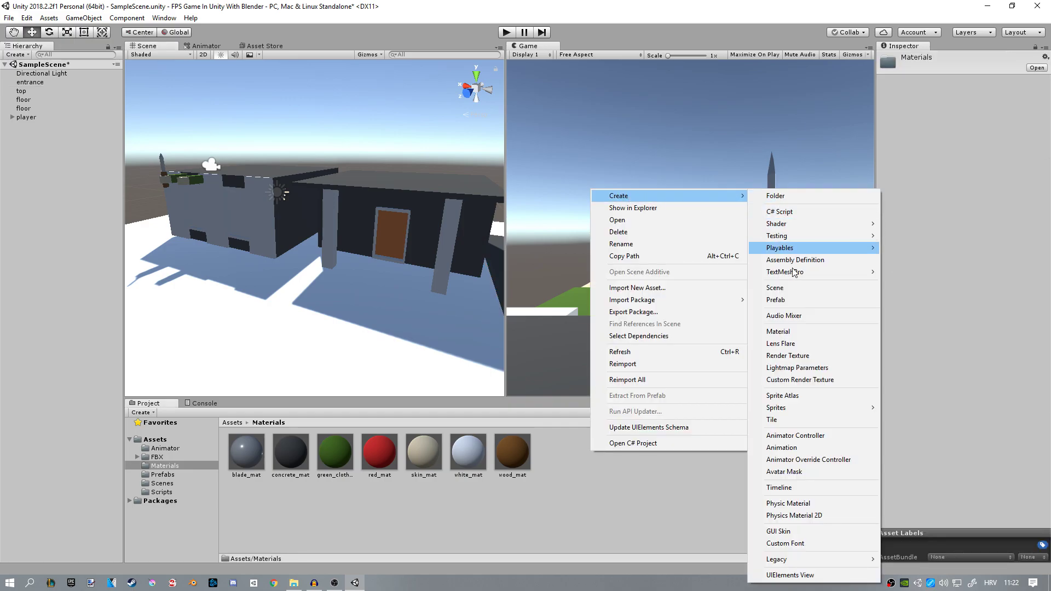
click(793, 331)
text(glass_mat)
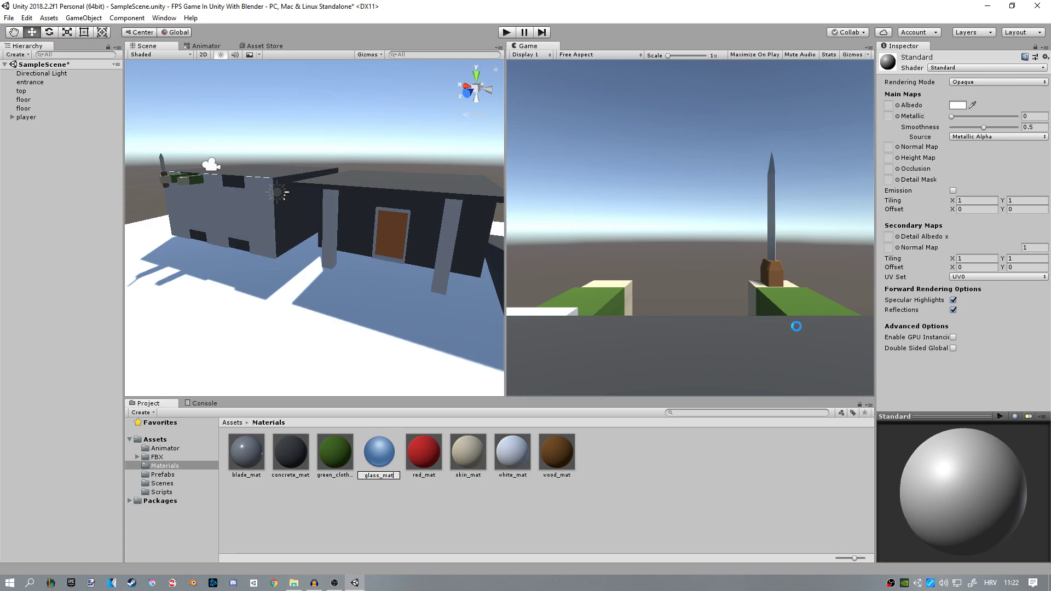
key(Return)
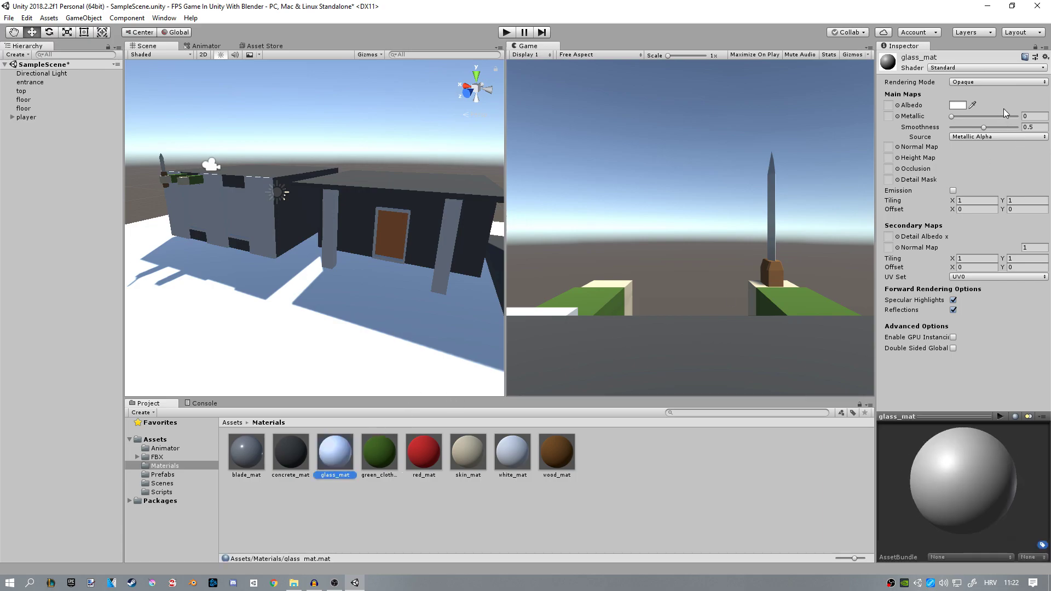
- Set glass_mat's Smoothness to 0 and its Albedo to light cyan
drag(989, 128, 952, 127)
click(957, 105)
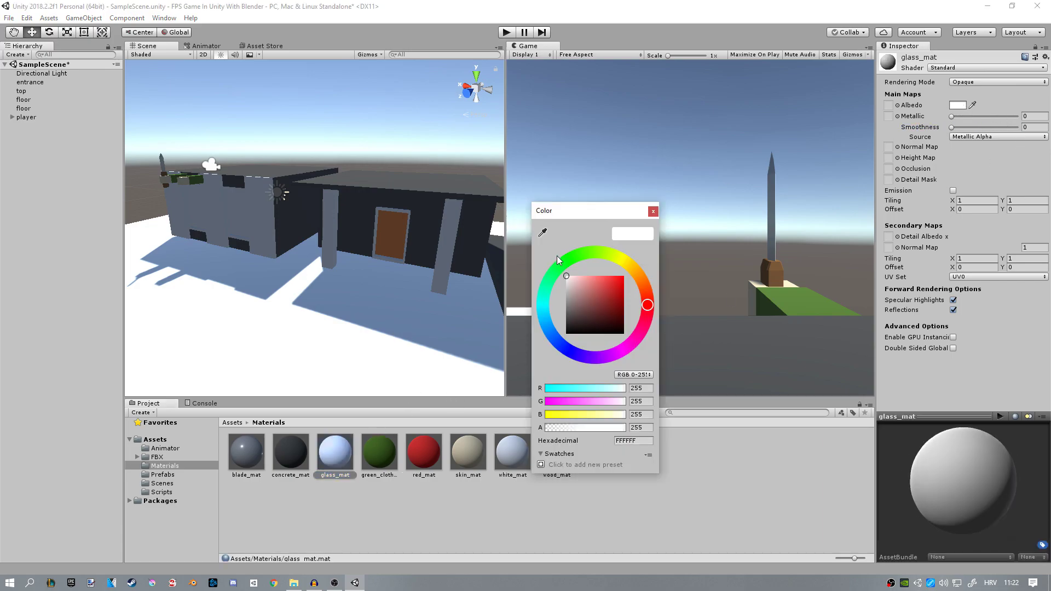
click(547, 308)
drag(580, 289, 583, 284)
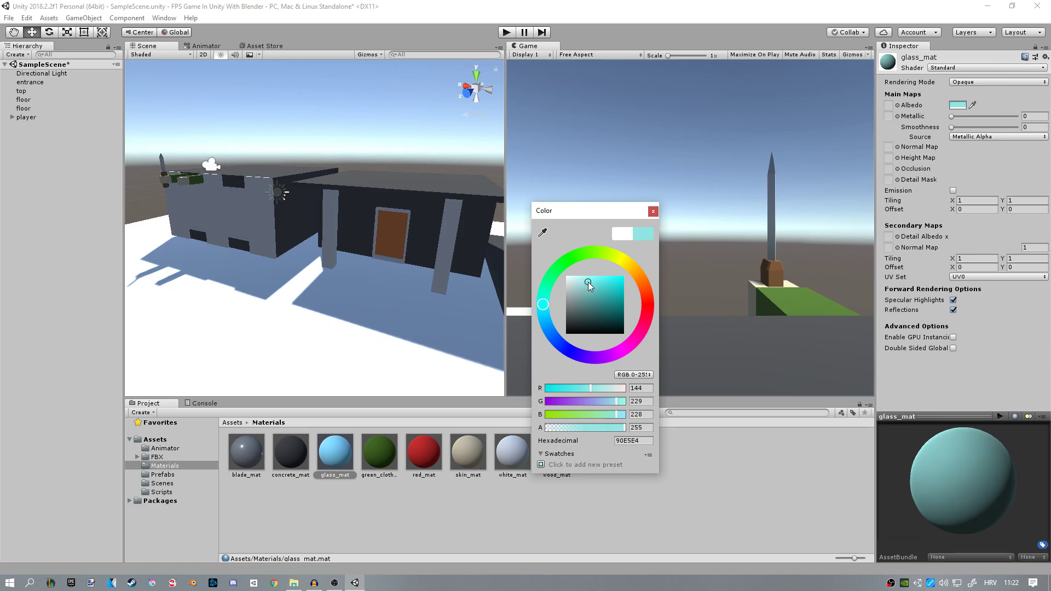
click(654, 213)
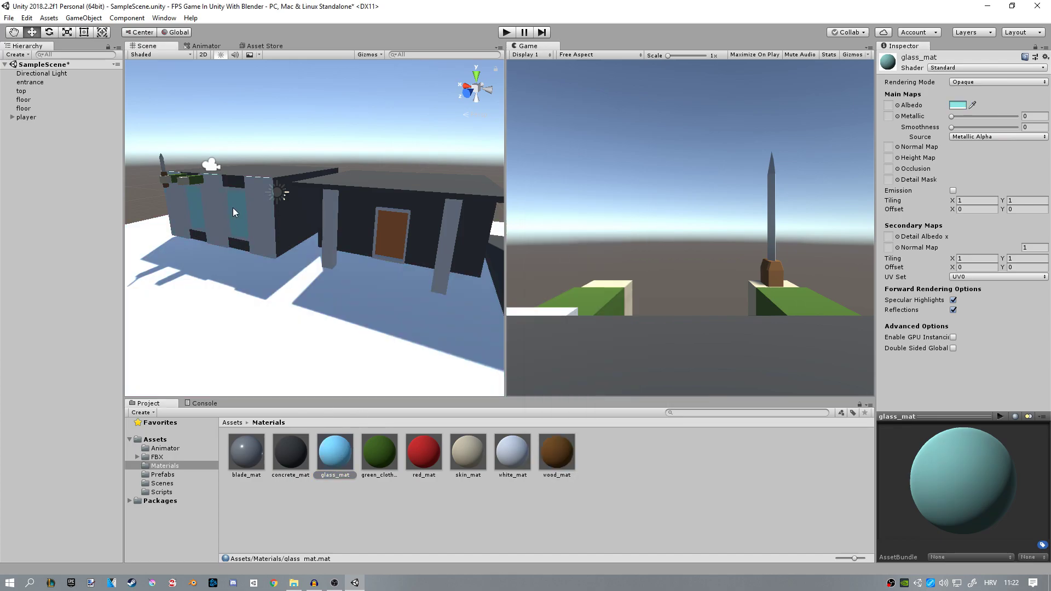
mouse_move(238, 217)
alt+mouse_down()
mouse_move(261, 203)
mouse_move(338, 240)
alt+mouse_up()
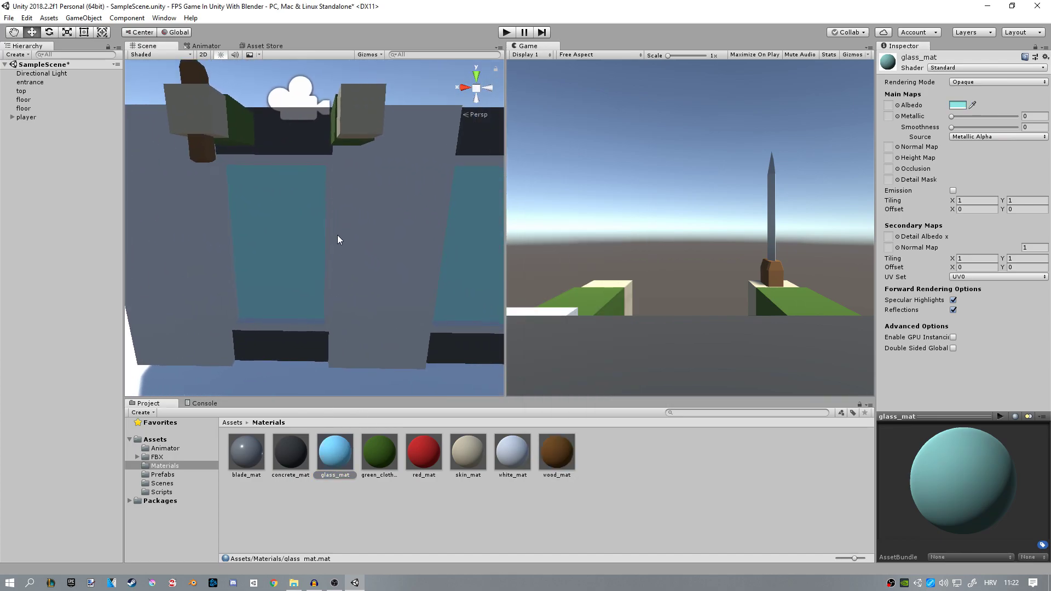
alt+drag(380, 291, 362, 305)
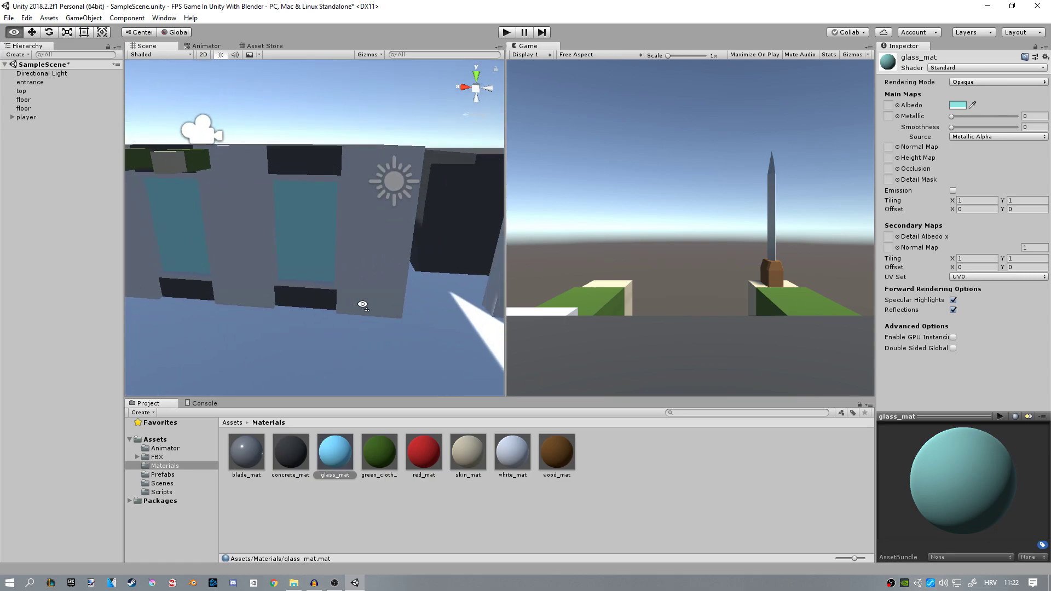
alt+drag(362, 305, 497, 353)
- Create a material named concrete2_mat and drag it onto a building pillar
right_click(649, 453)
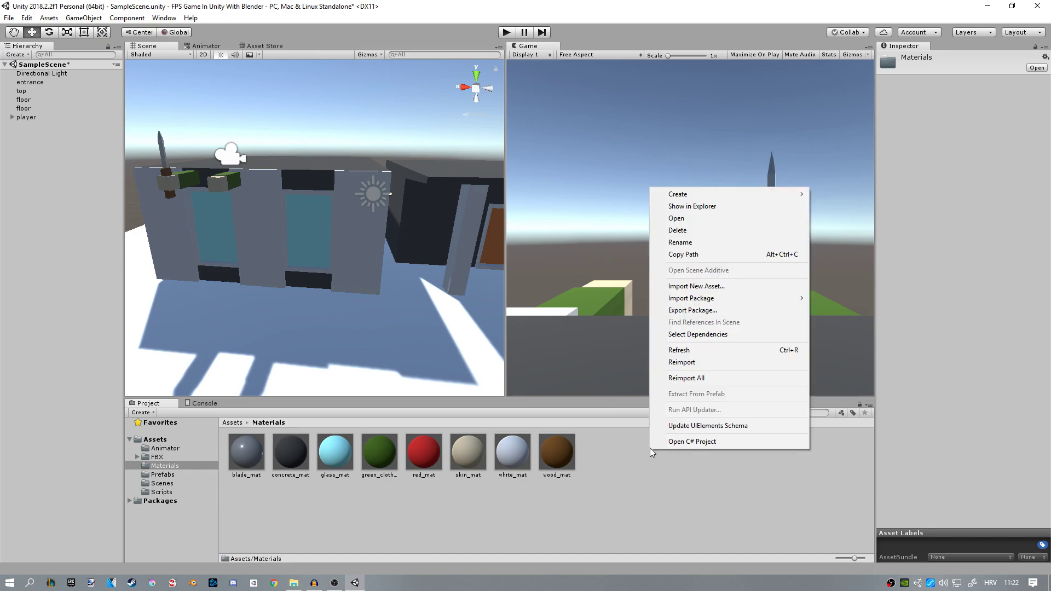
click(674, 207)
click(618, 10)
right_click(614, 451)
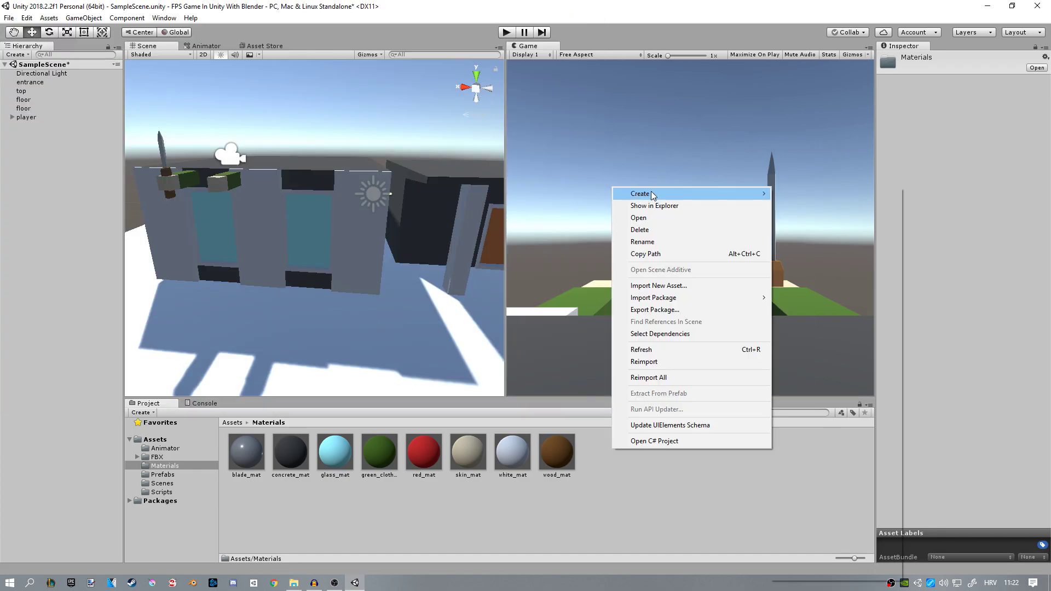
mouse_move(641, 194)
click(888, 354)
text(concrete2)
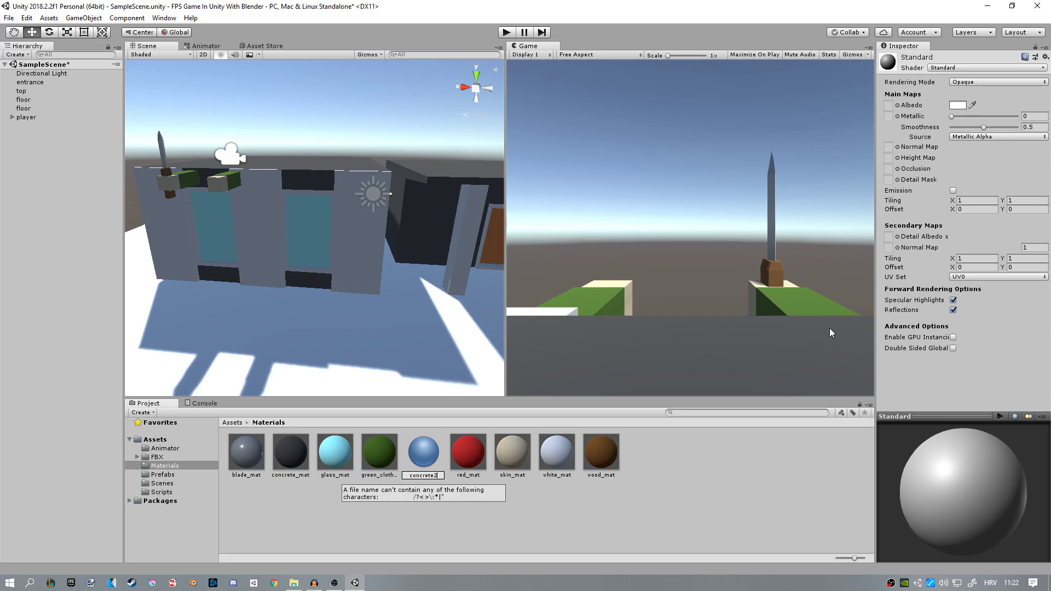
text(_mat)
key(Return)
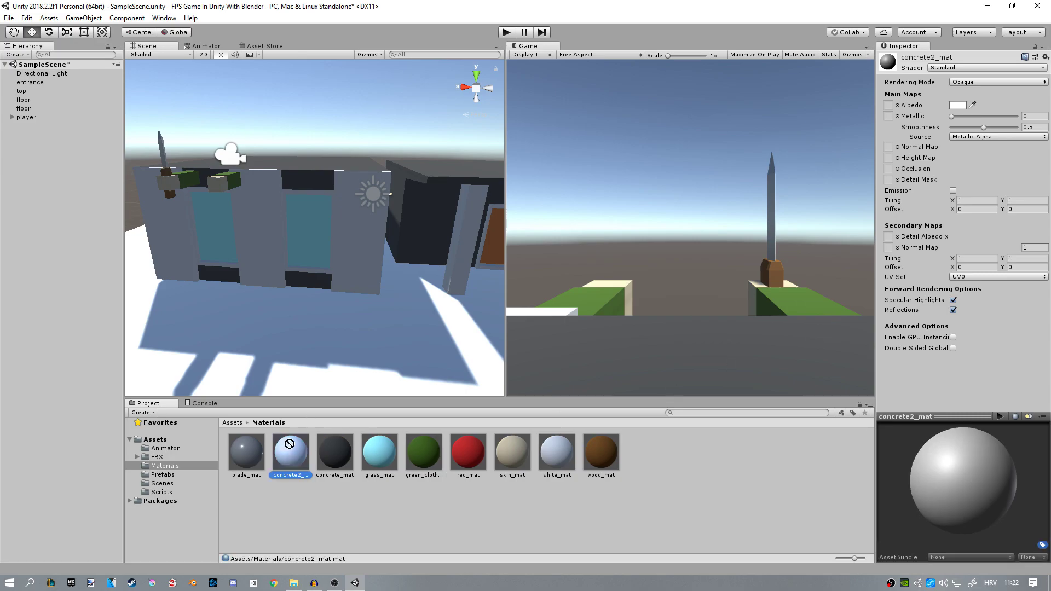
drag(289, 445, 370, 277)
scroll(436, 270, up, 2)
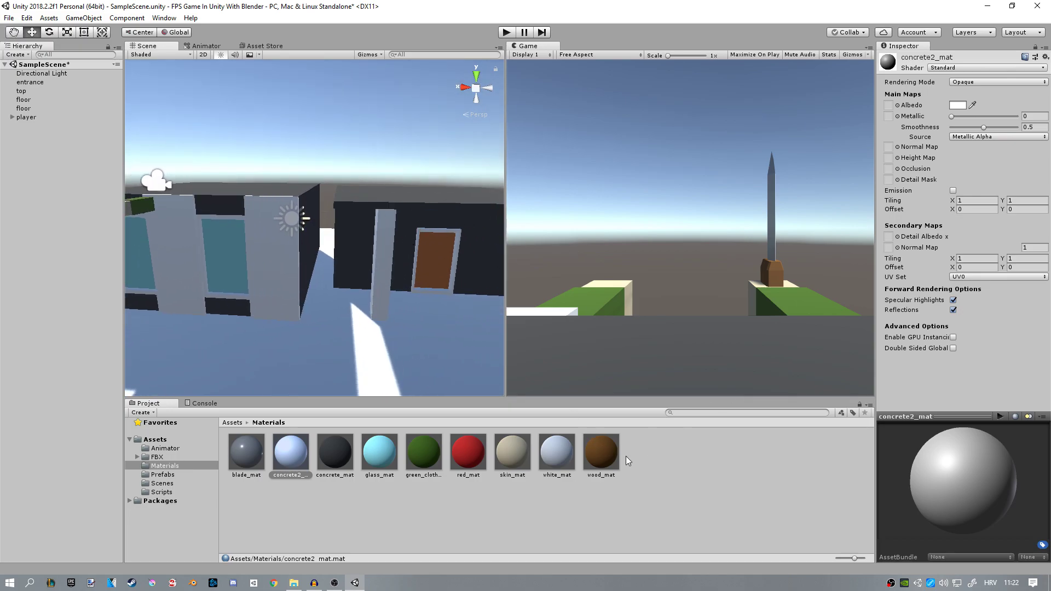
- Set concrete2_mat to Smoothness 0 with a medium grey 747474 Albedo
mouse_move(438, 262)
alt+mouse_down()
mouse_move(396, 263)
mouse_move(422, 399)
alt+mouse_up()
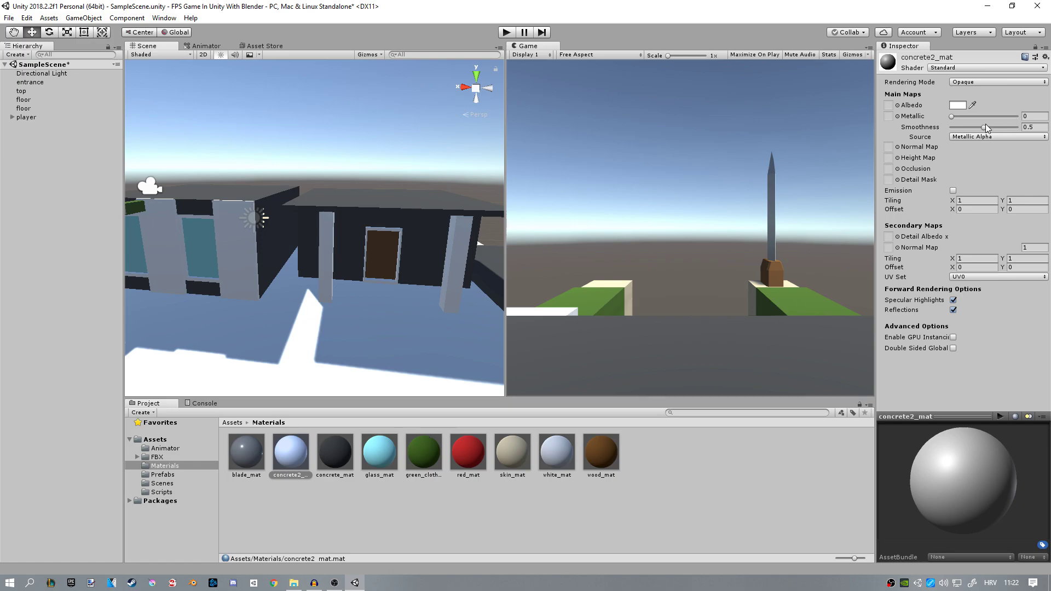
drag(987, 127, 951, 127)
click(959, 105)
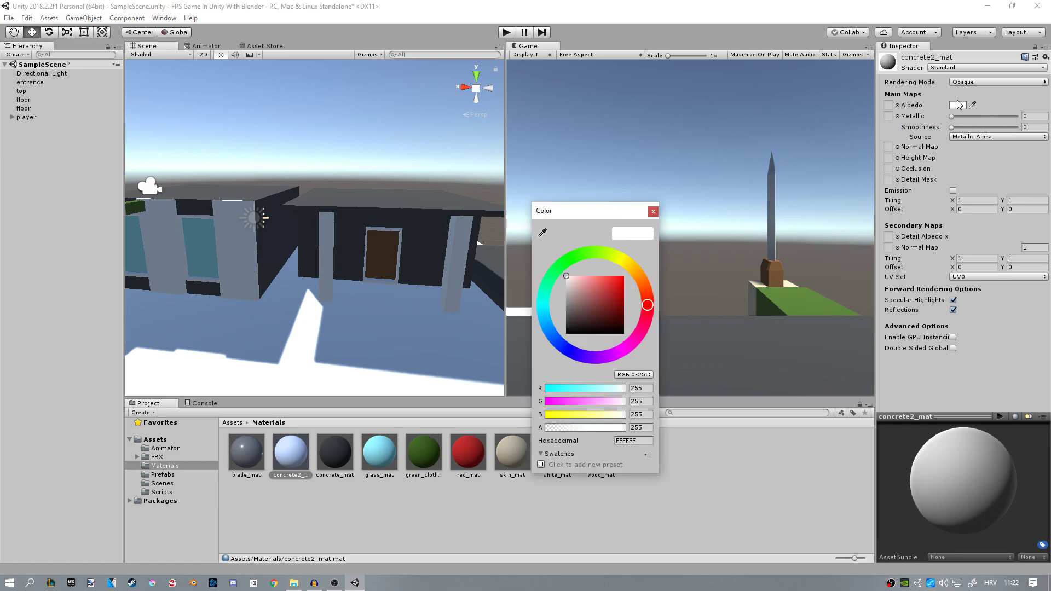
click(565, 308)
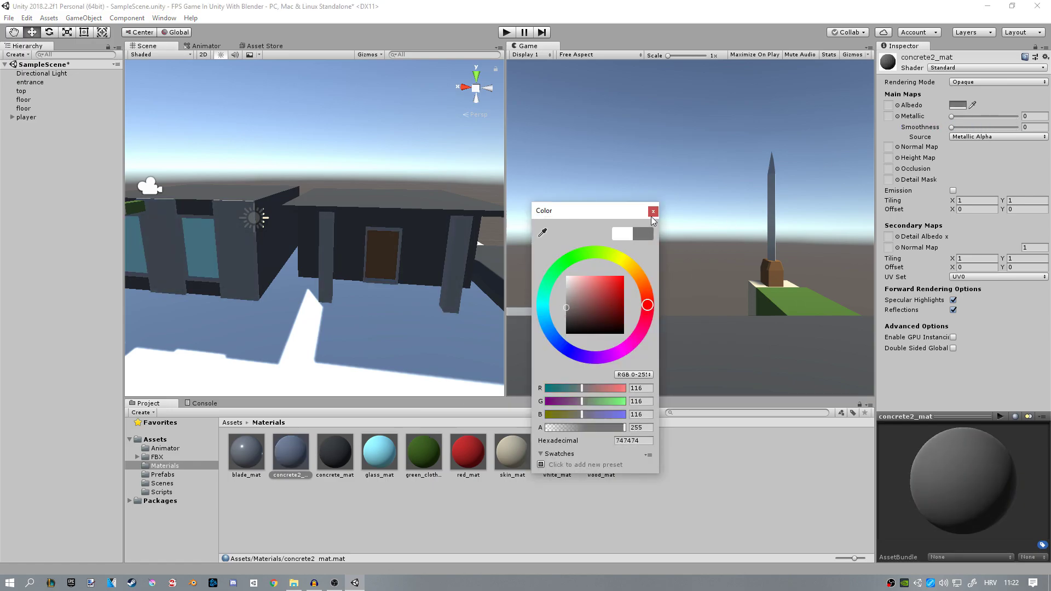
click(652, 212)
mouse_move(459, 222)
alt+mouse_down()
mouse_move(421, 213)
mouse_move(367, 238)
mouse_move(377, 232)
alt+mouse_up()
click(378, 232)
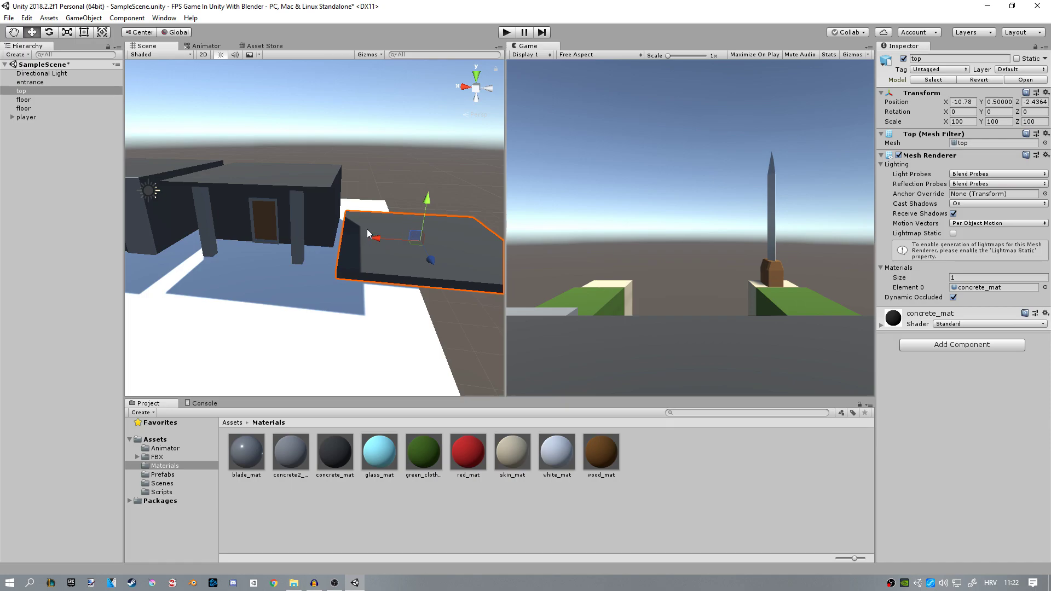
- Add a Box Collider component to both the top slab and the floor piece
click(940, 351)
text(box)
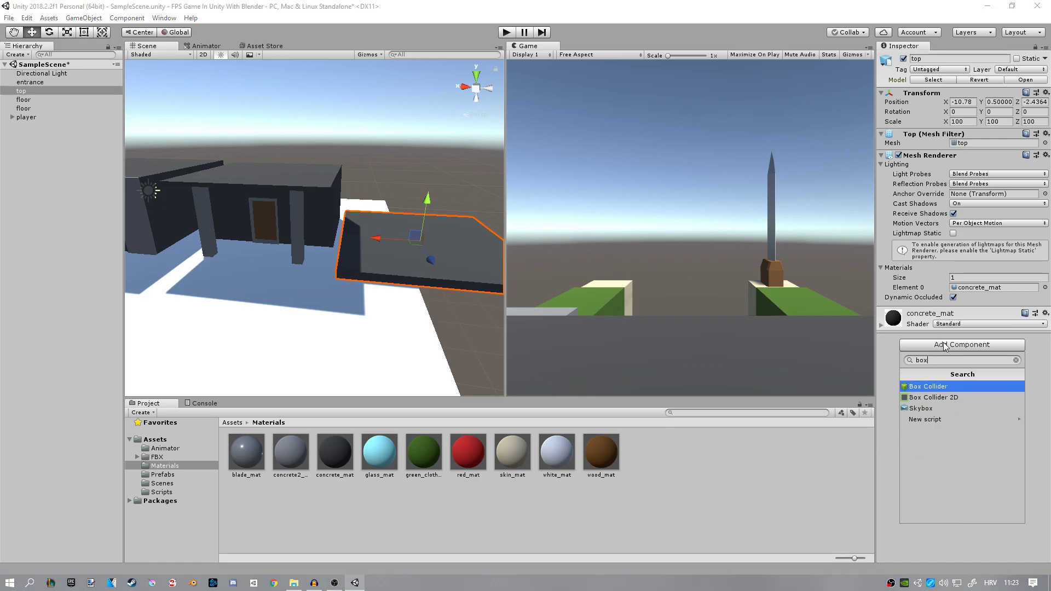
key(Return)
alt+drag(326, 190, 293, 204)
click(293, 203)
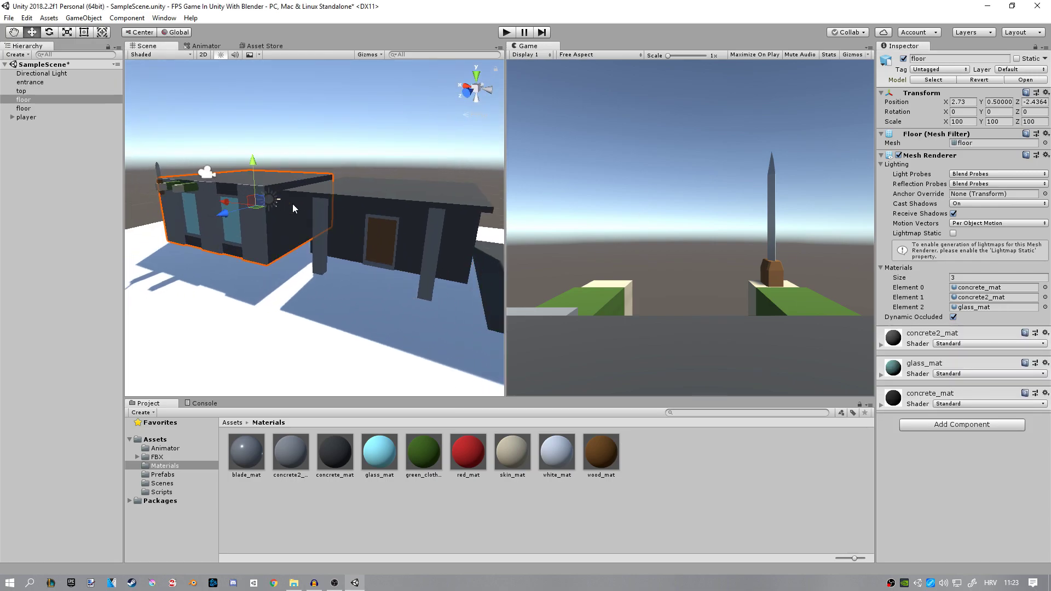
key(f)
click(924, 426)
text(box)
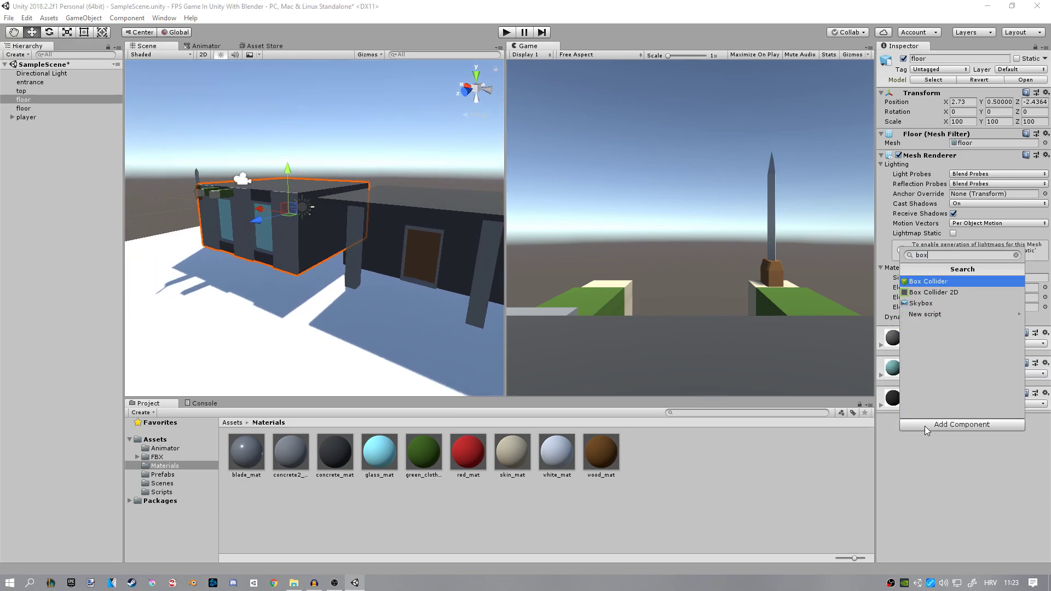
key(Return)
click(440, 226)
key(f)
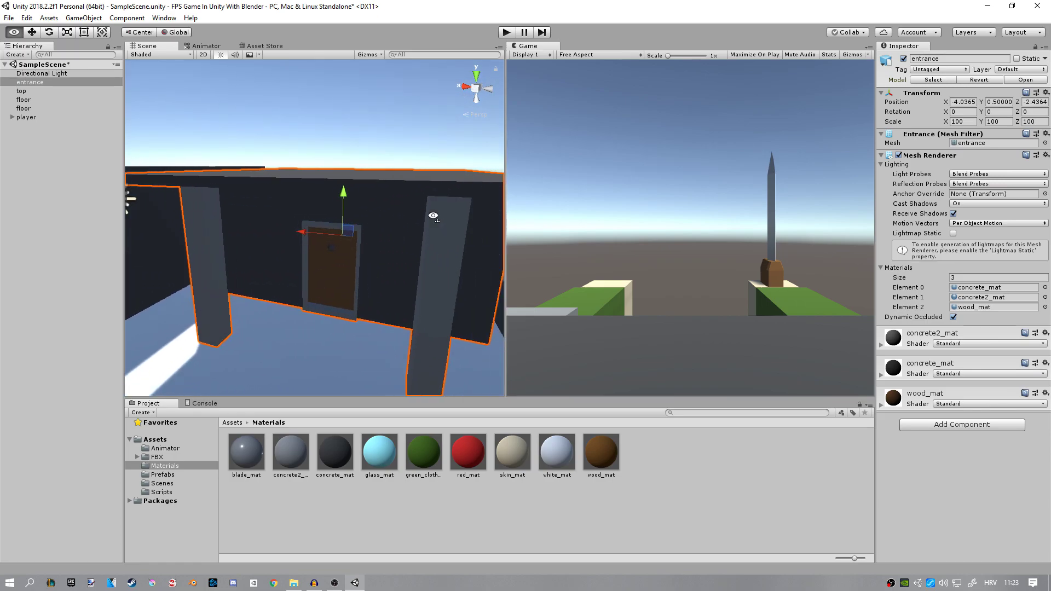
mouse_move(439, 226)
alt+mouse_down()
mouse_move(297, 245)
mouse_move(592, 215)
mouse_move(482, 214)
alt+mouse_up()
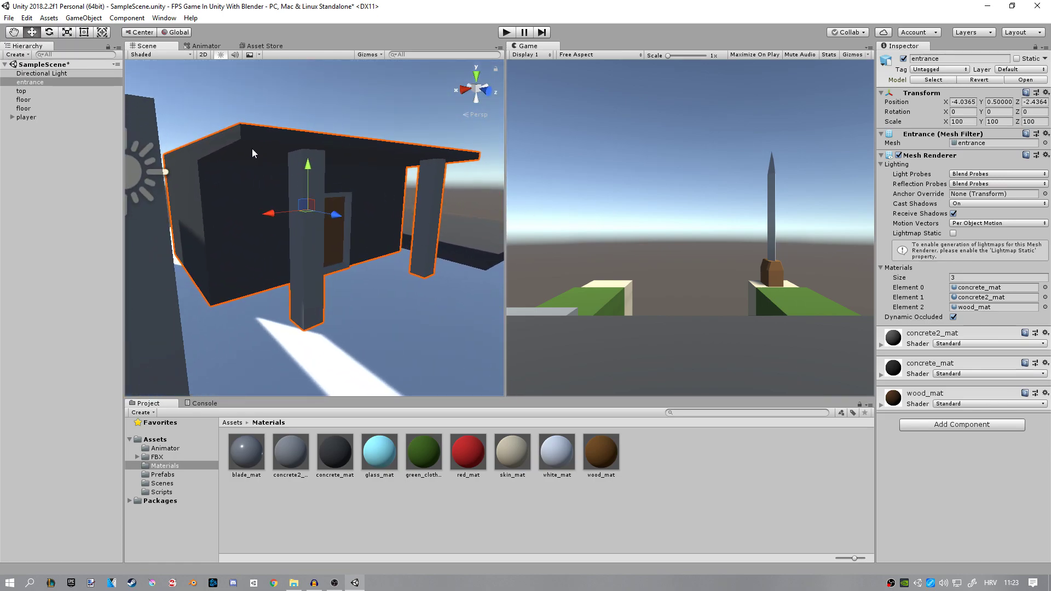
right_drag(288, 139, 390, 184)
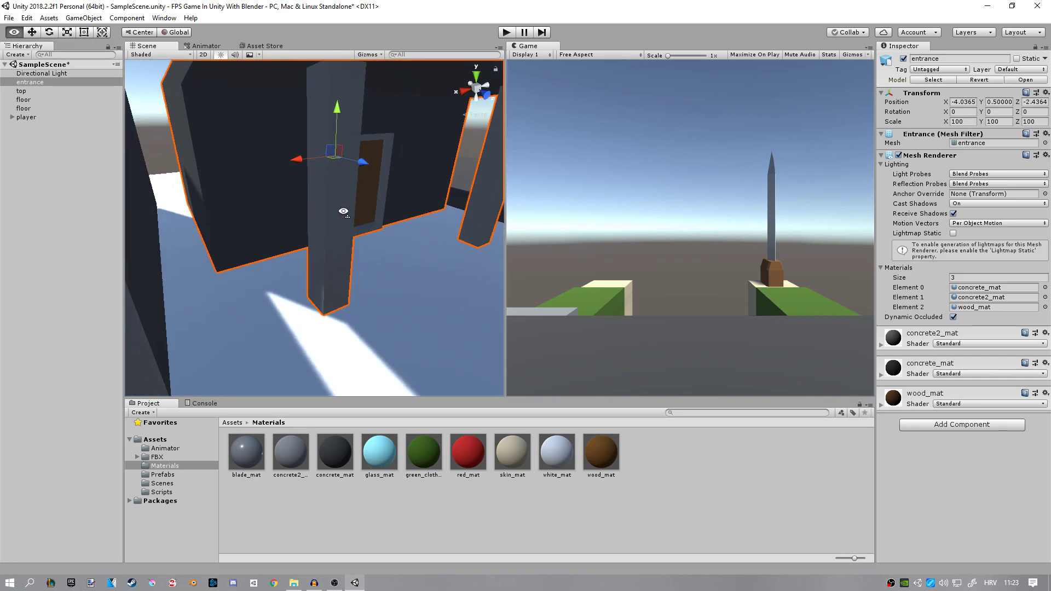
- Add a Box Collider component to the entrance piece
right_drag(391, 184, 345, 189)
click(961, 425)
text(box)
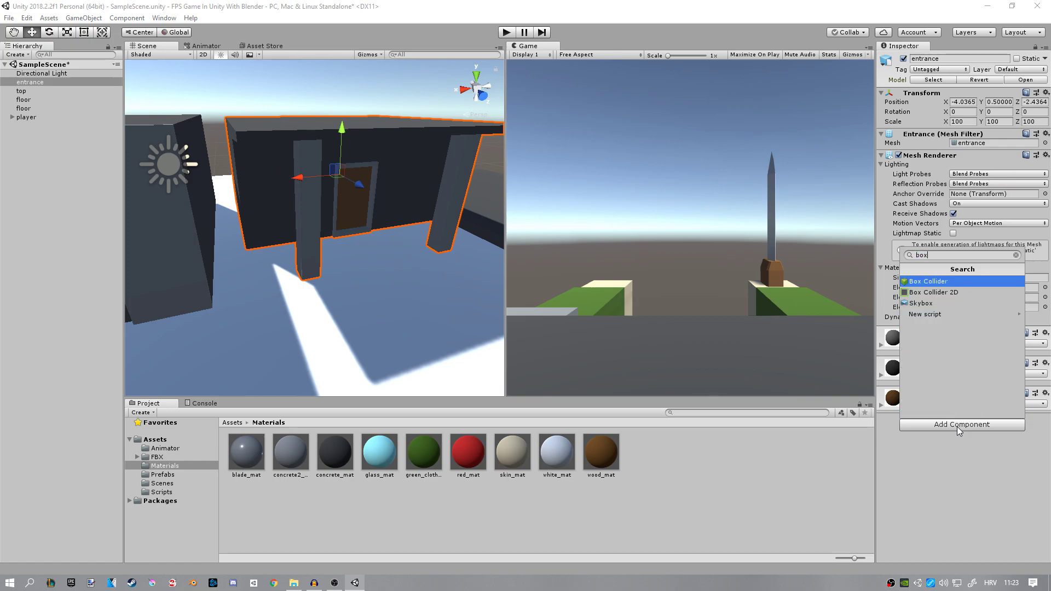
key(Return)
mouse_move(486, 202)
right_down()
mouse_move(183, 183)
mouse_move(909, 325)
right_up()
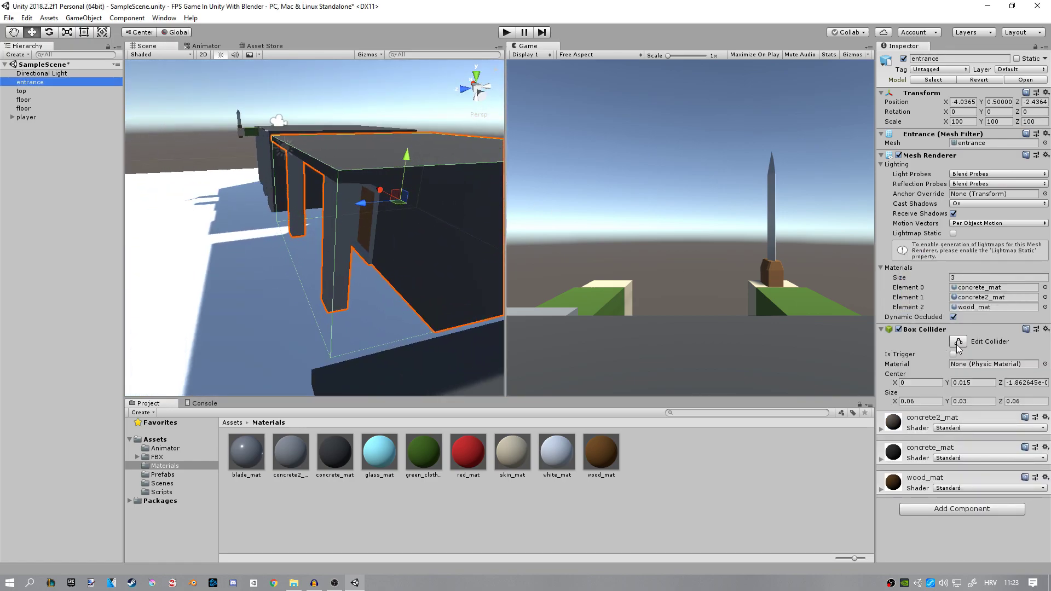
- Resize the entrance's collider to about 0.06 × 0.03 × 0.06 with Edit Collider
click(958, 343)
drag(291, 216, 368, 204)
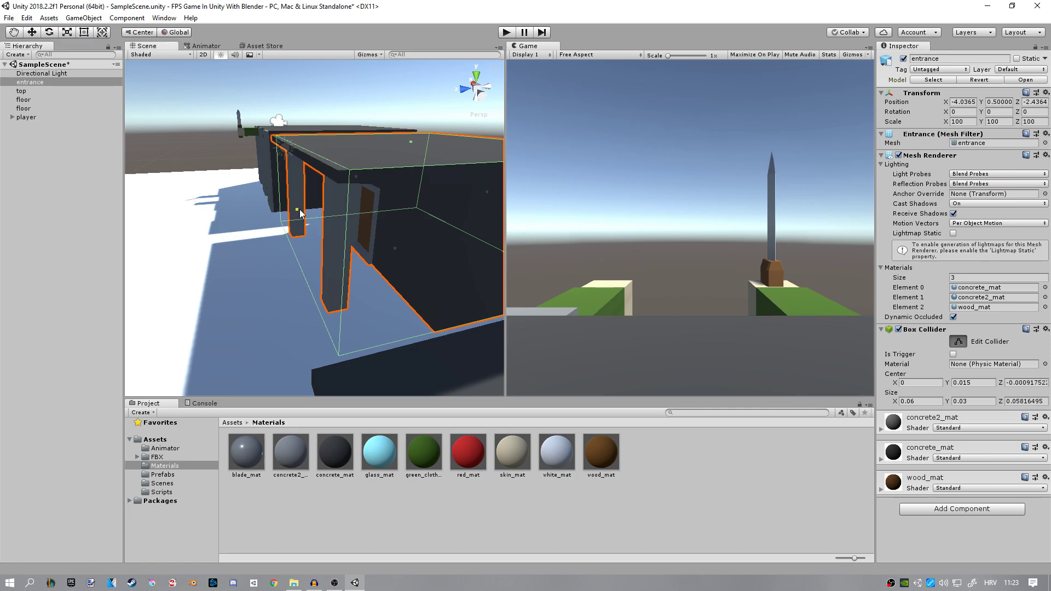
mouse_move(368, 205)
right_down()
mouse_move(404, 215)
mouse_move(360, 212)
right_up()
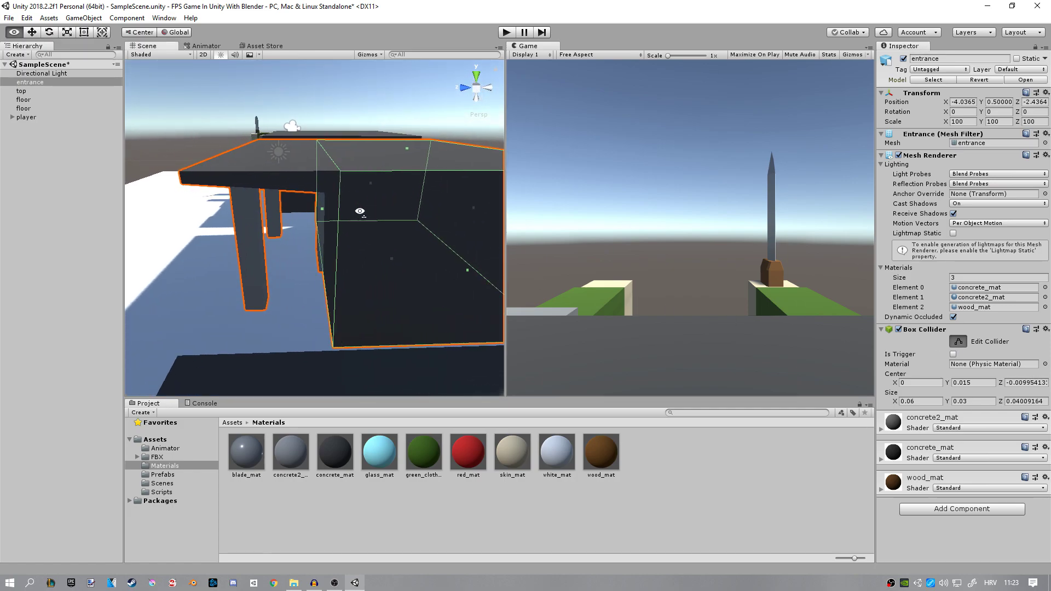
right_drag(287, 166, 417, 222)
right_drag(389, 290, 254, 190)
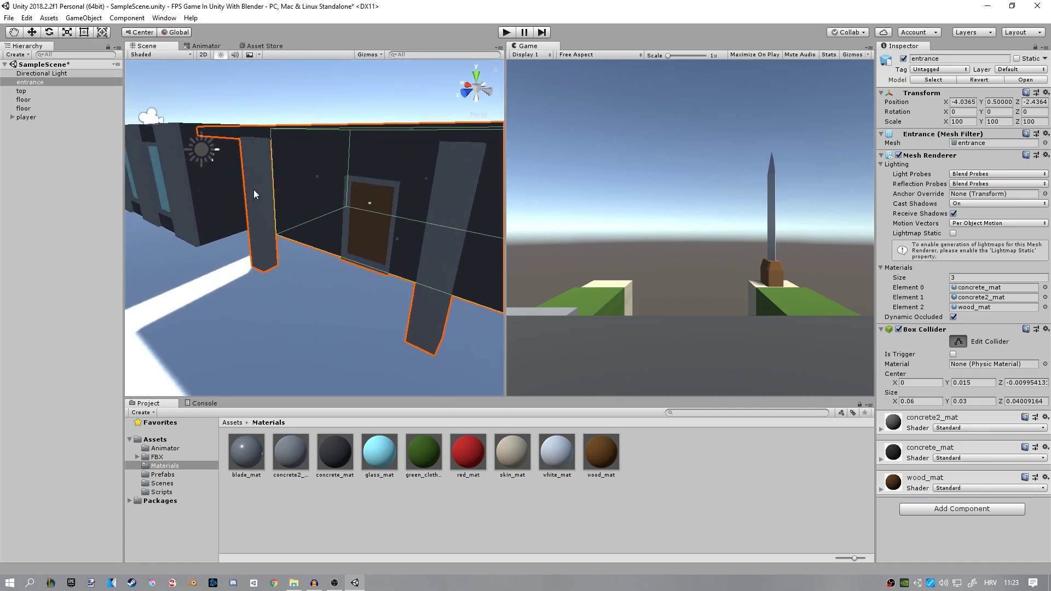
mouse_move(254, 227)
right_down()
mouse_move(206, 156)
mouse_move(302, 205)
right_up()
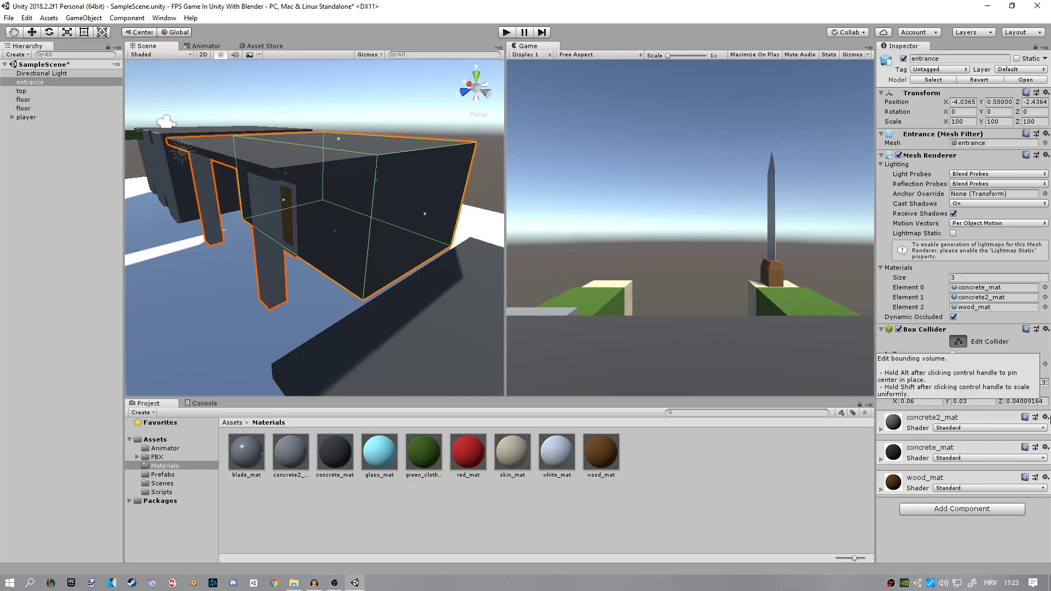
click(957, 340)
mouse_move(395, 254)
right_down()
mouse_move(271, 205)
mouse_move(160, 499)
right_up()
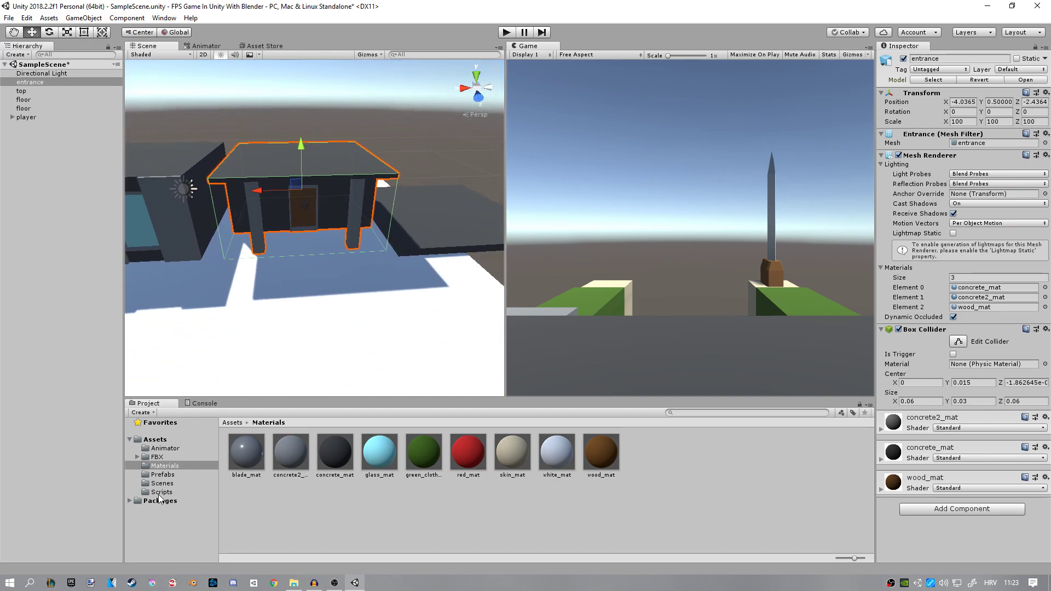
- Save the entrance, top and floor pieces as prefabs in Assets/Prefabs
click(163, 475)
right_drag(246, 387, 93, 130)
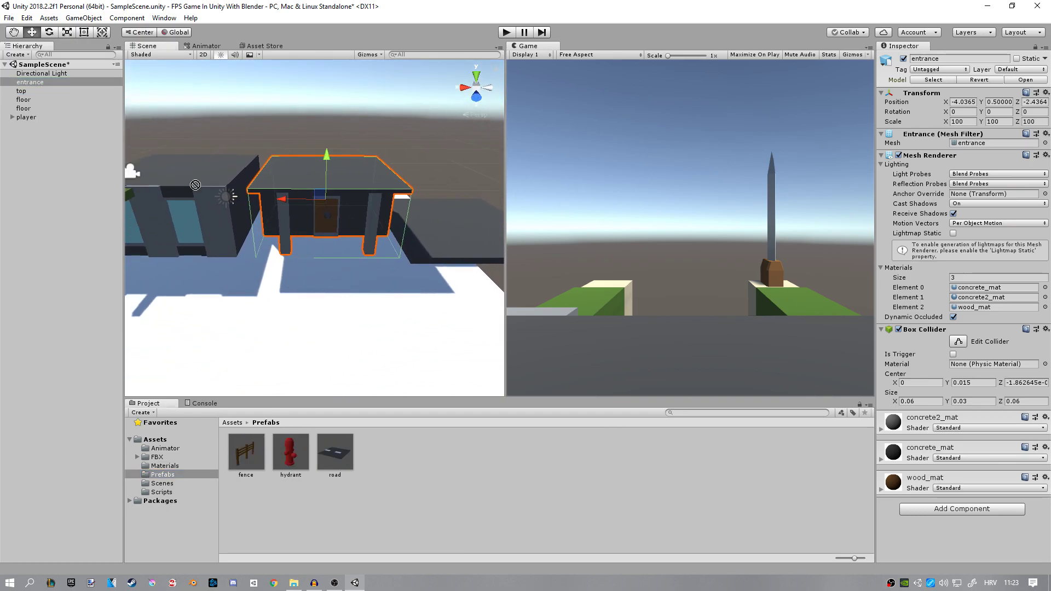
drag(33, 82, 401, 444)
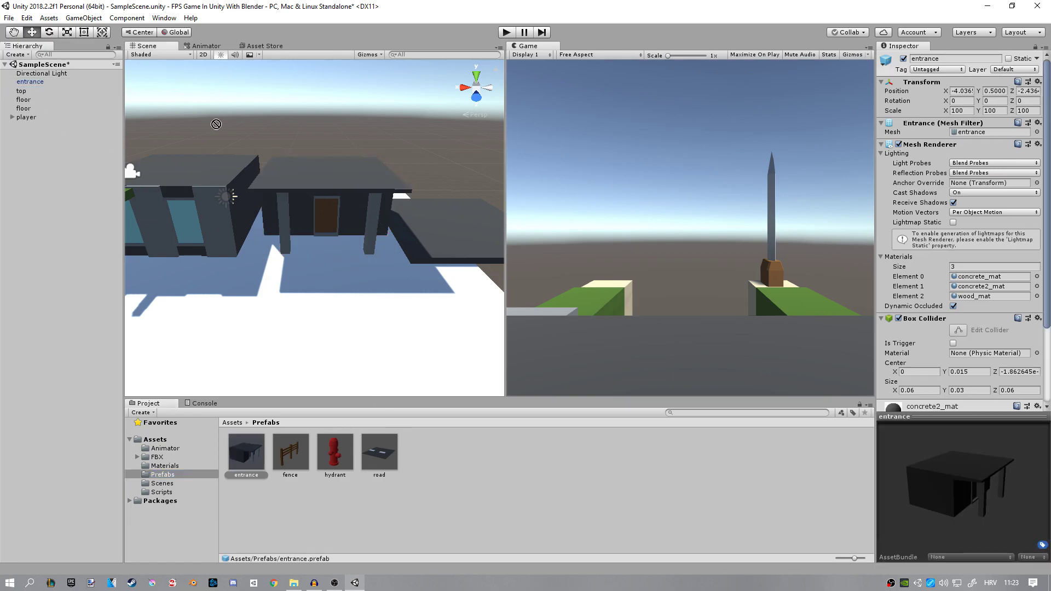
drag(21, 90, 506, 457)
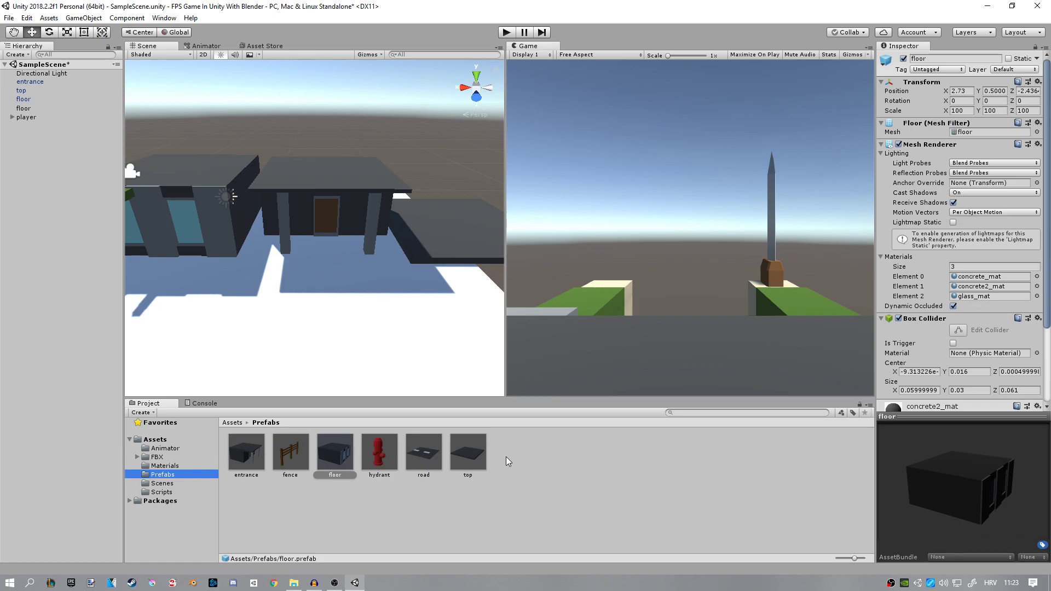
- Delete the entrance, top and floor objects from the scene
click(30, 82)
shift+click(50, 99)
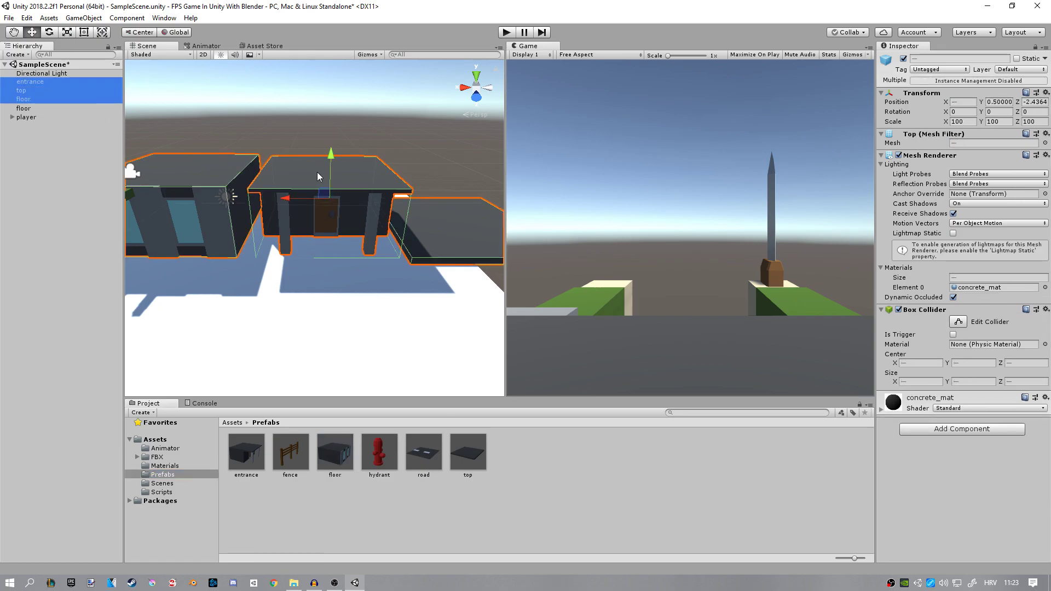
key(Delete)
- Stack the entrance and floor prefabs in the scene, duplicating a floor with Ctrl+D
drag(334, 444, 398, 516)
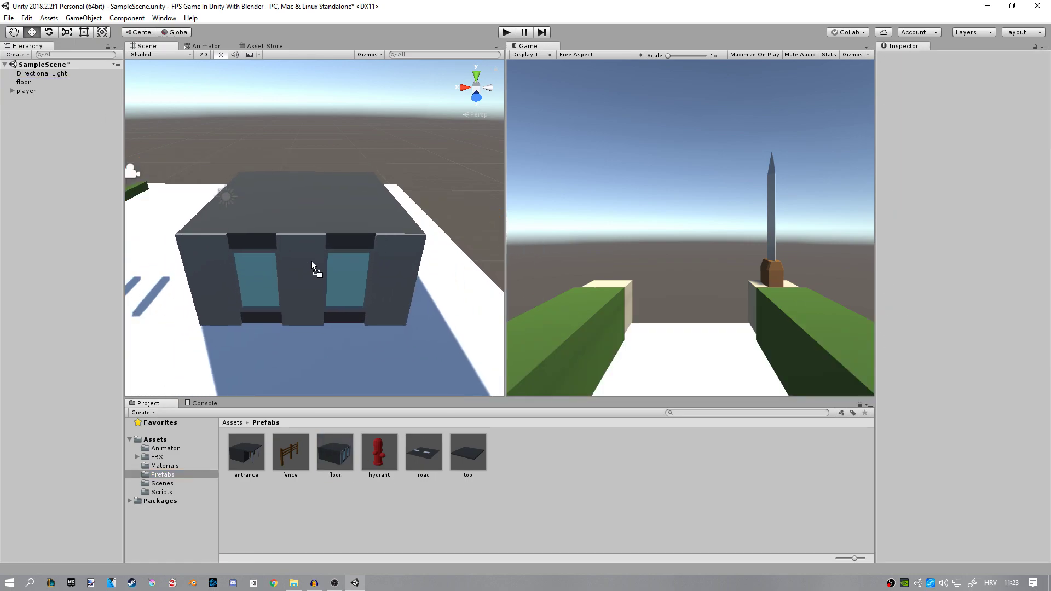
drag(247, 452, 312, 317)
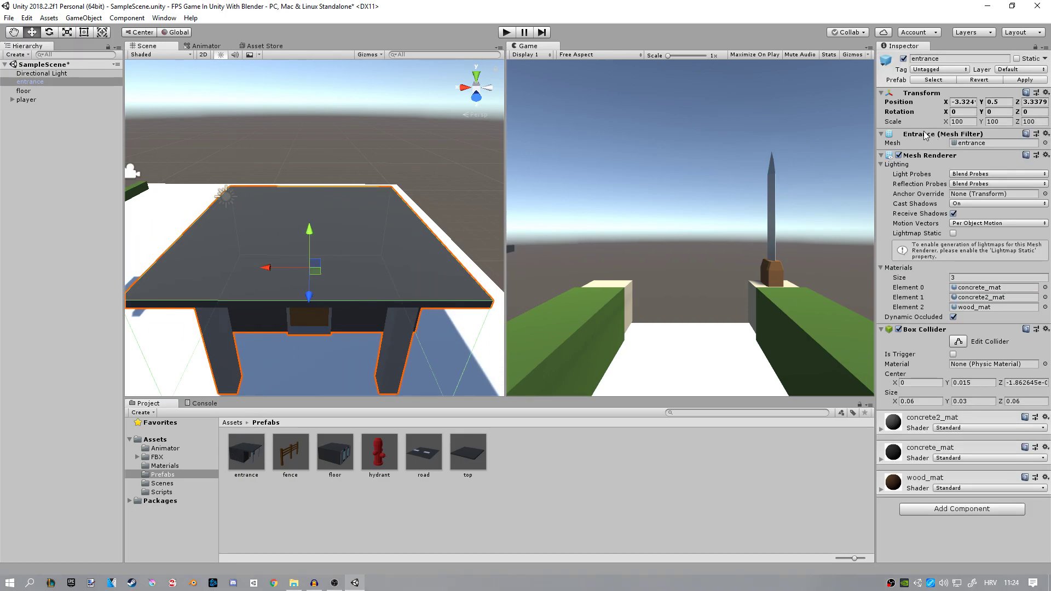
key(f)
mouse_move(339, 452)
mouse_down()
mouse_move(344, 201)
mouse_move(323, 270)
mouse_up()
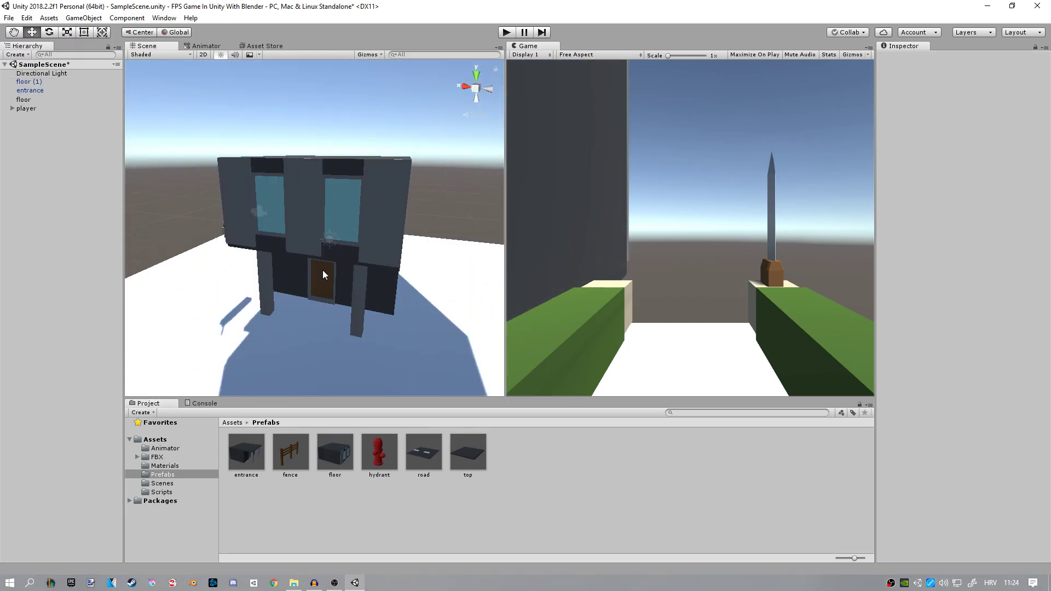
click(50, 84)
key(ctrl+d)
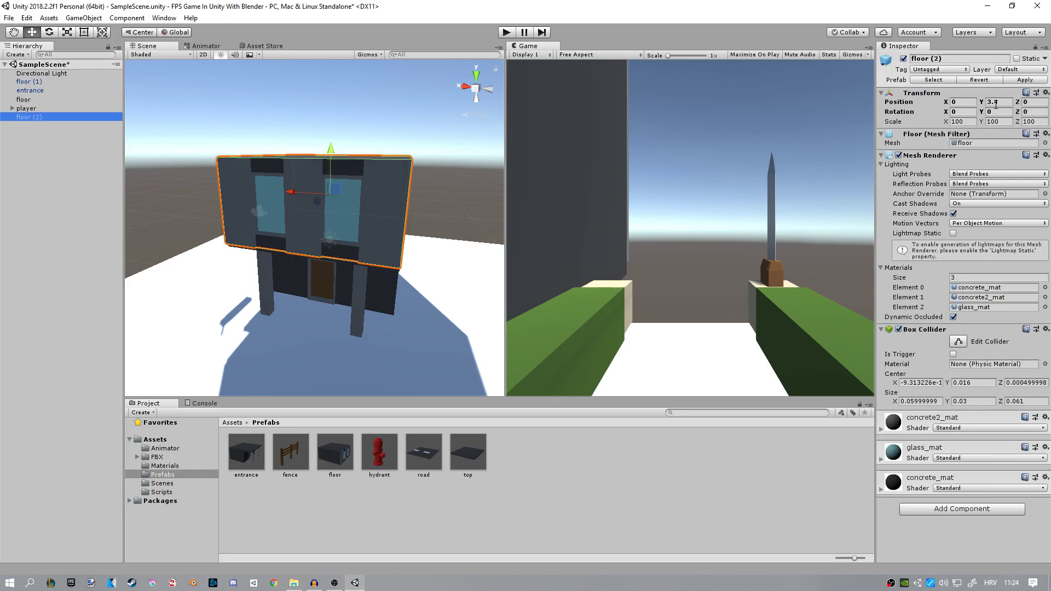
click(434, 159)
alt+drag(434, 159, 429, 149)
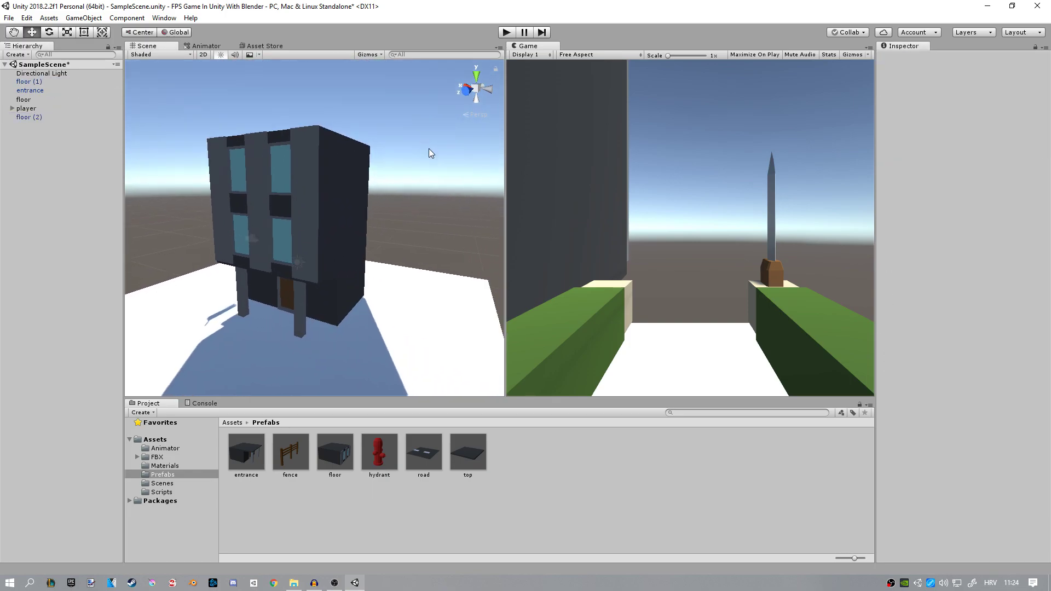
- Place the top prefab, reset its position to 0,0,0 and raise it to Y 9.4
drag(464, 447, 300, 121)
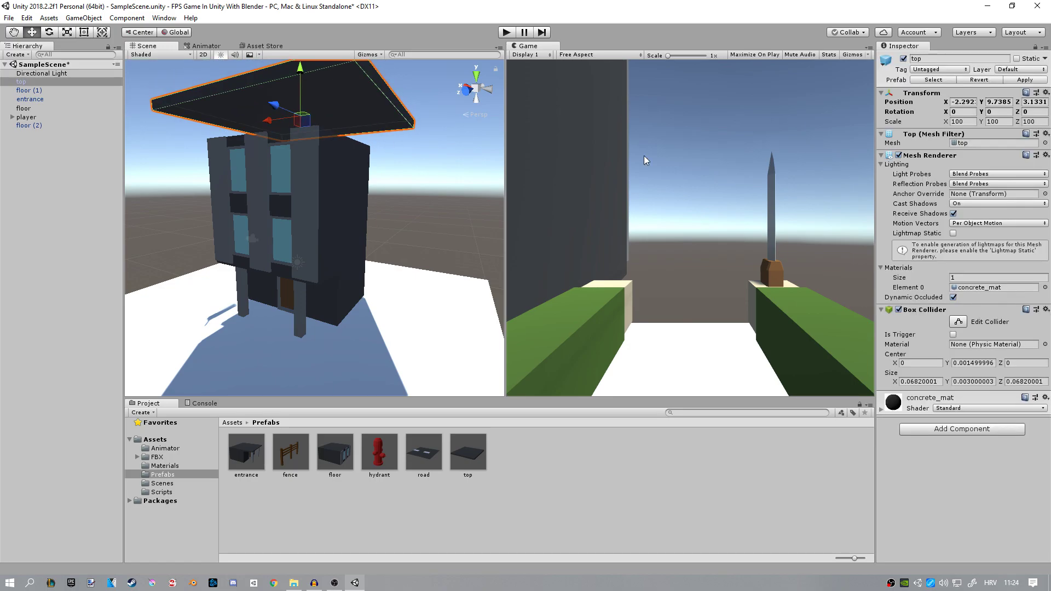
click(961, 101)
text(0)
key(Tab)
text(0)
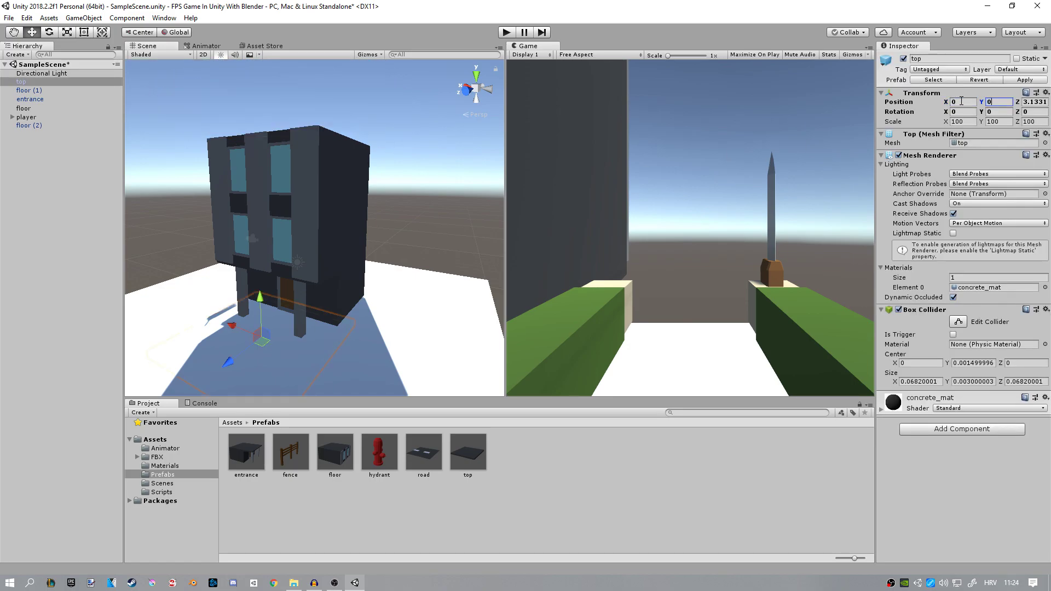
key(Tab)
text(0)
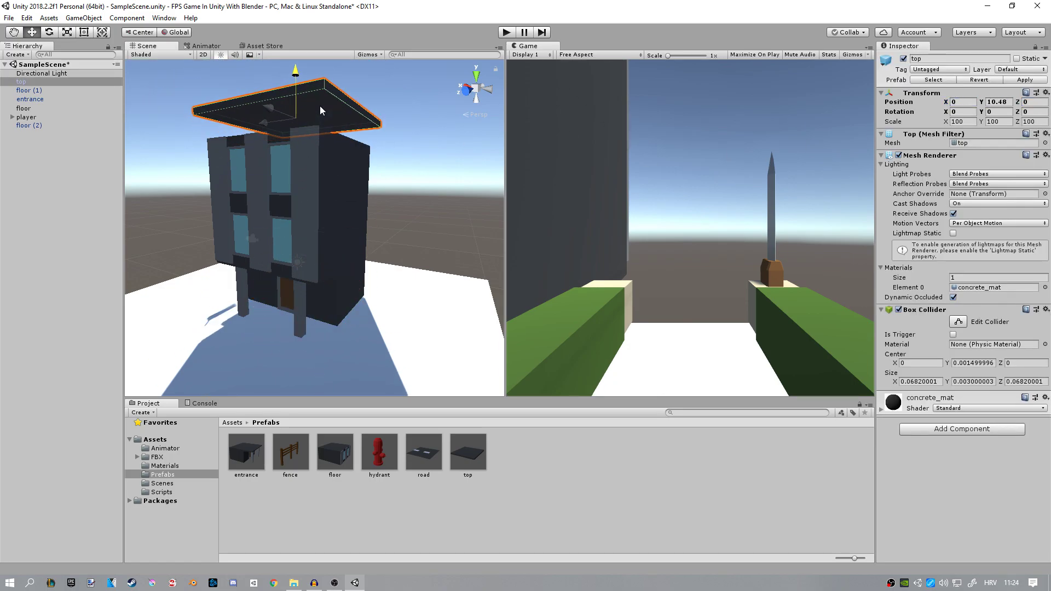
drag(298, 270, 322, 121)
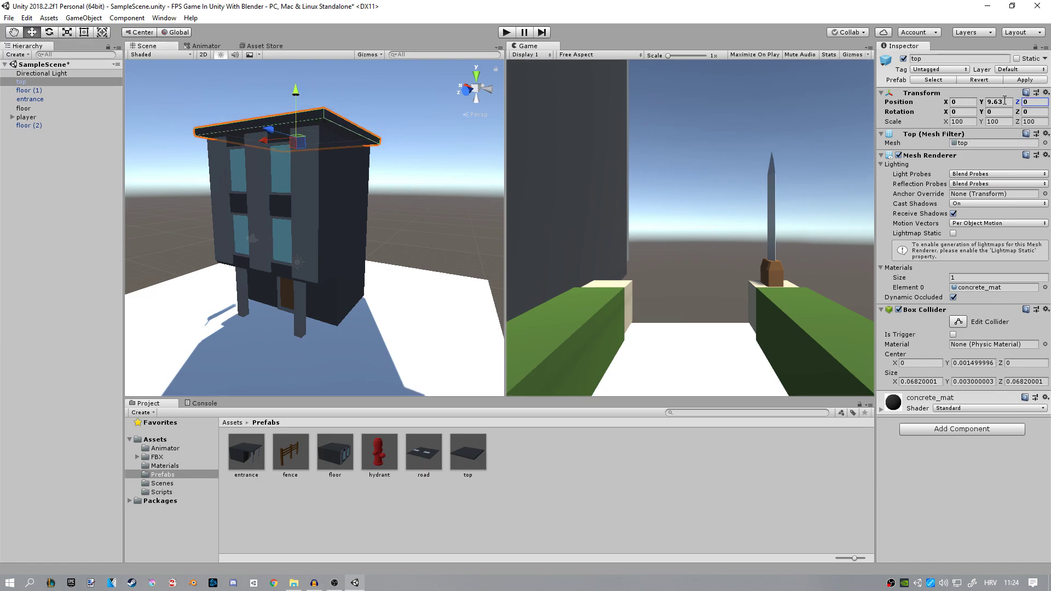
text(9.4)
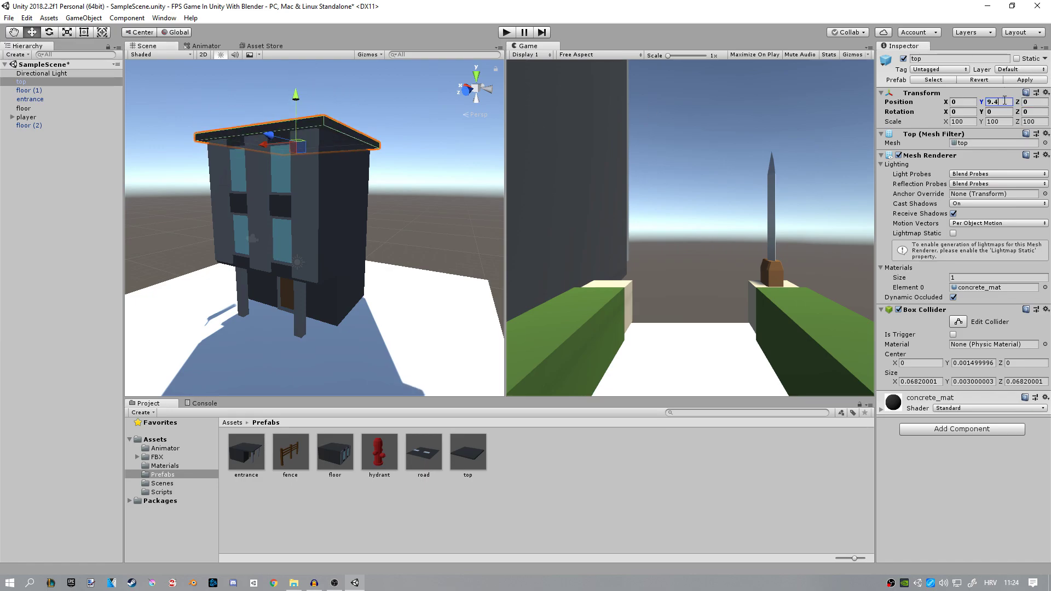
click(432, 209)
right_drag(432, 209, 462, 278)
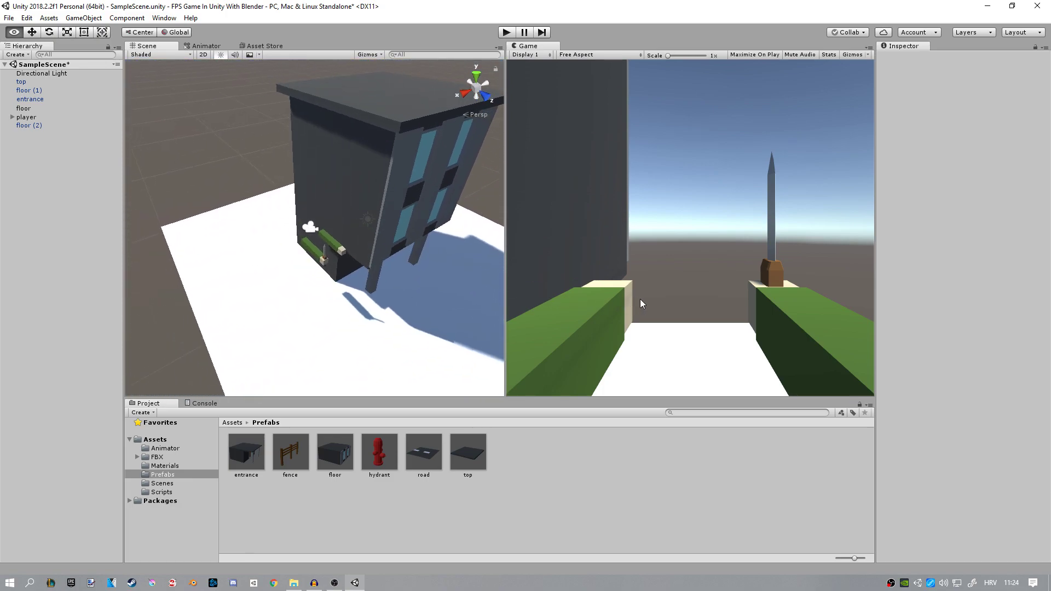
- Create an empty GameObject in the Hierarchy positioned at 0,0,0
mouse_move(462, 278)
right_down()
mouse_move(659, 286)
mouse_move(439, 235)
right_up()
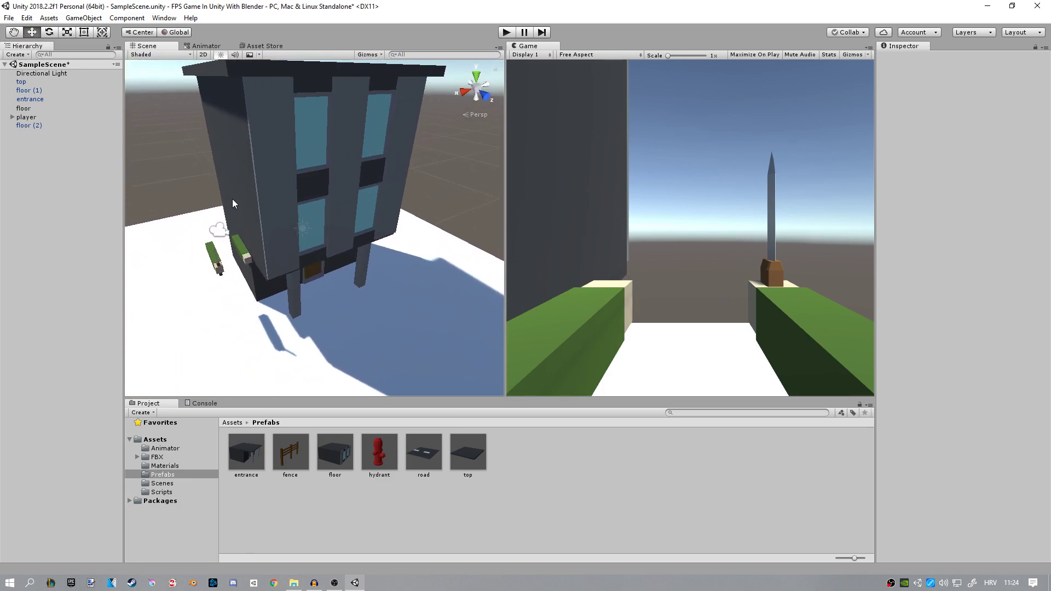
right_click(52, 160)
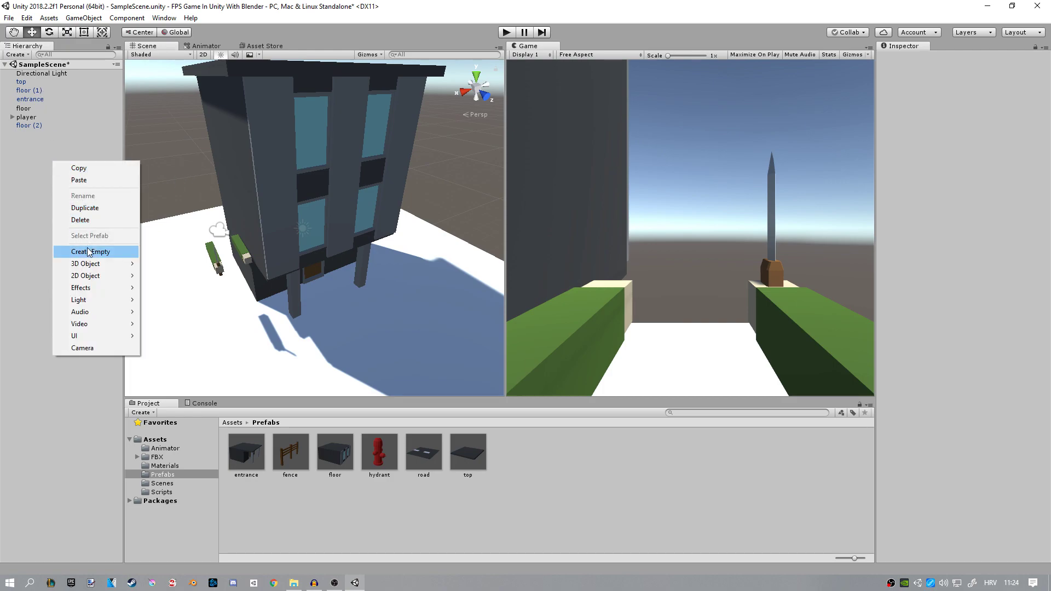
click(88, 246)
click(955, 91)
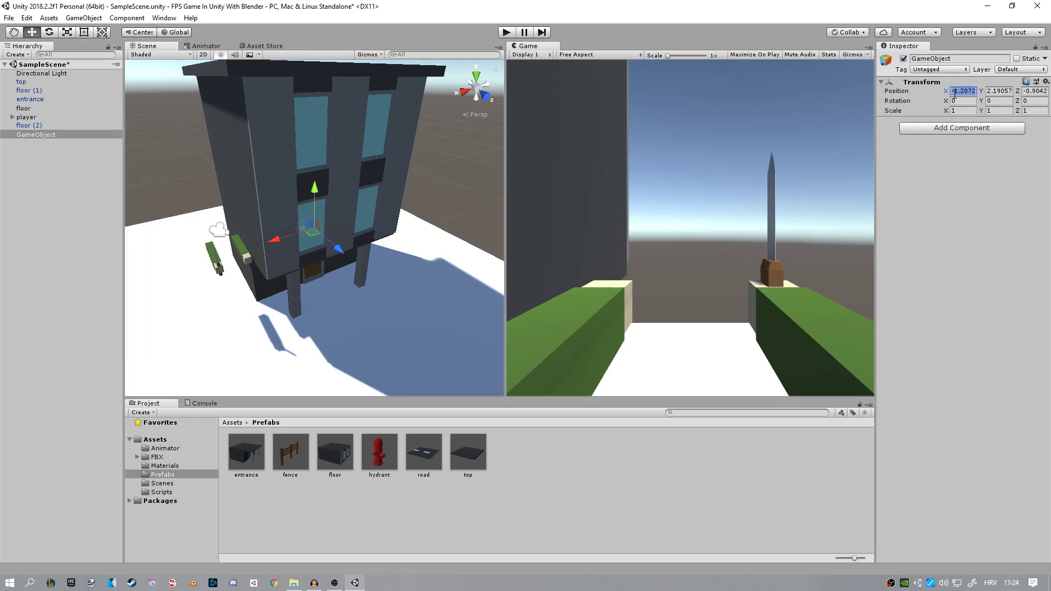
text(0)
key(Tab)
text(0)
key(Tab)
text(0)
- Parent top, floor (1), entrance and floor (2) under it and rename it building1
right_drag(360, 237, 30, 109)
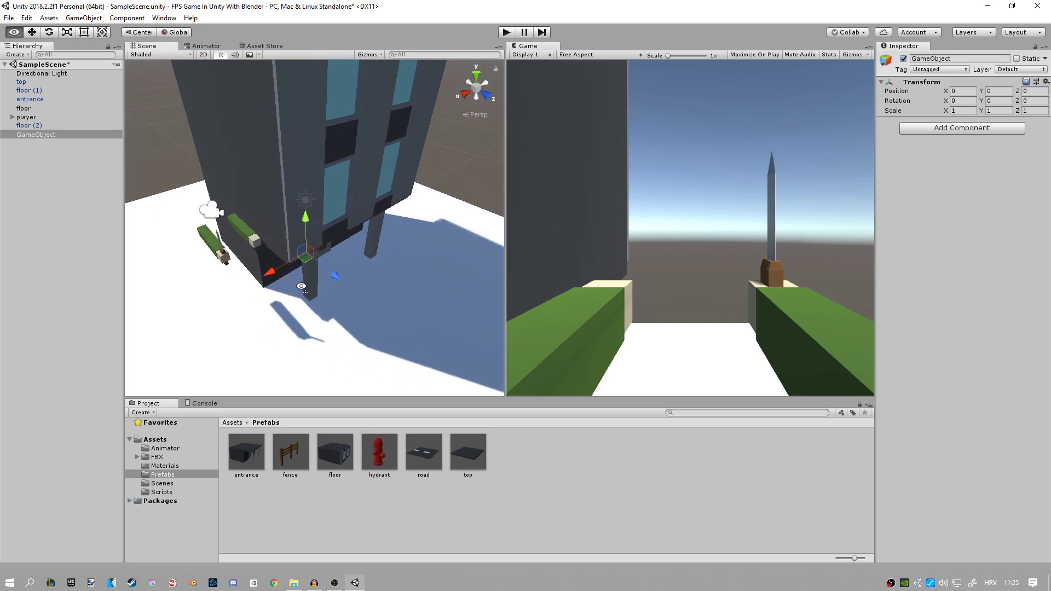
click(32, 83)
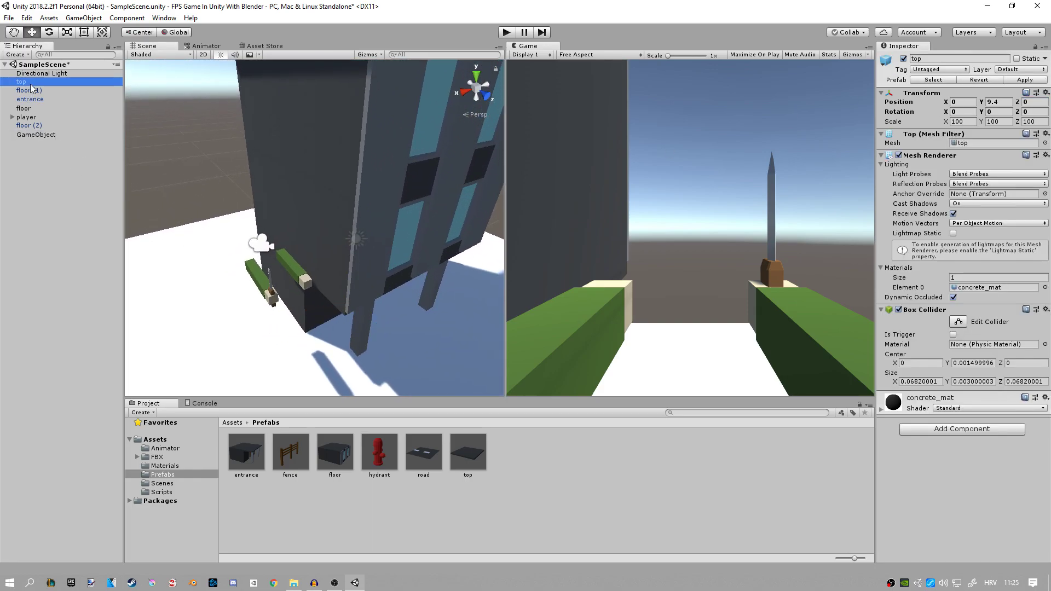
ctrl+click(36, 100)
ctrl+click(36, 125)
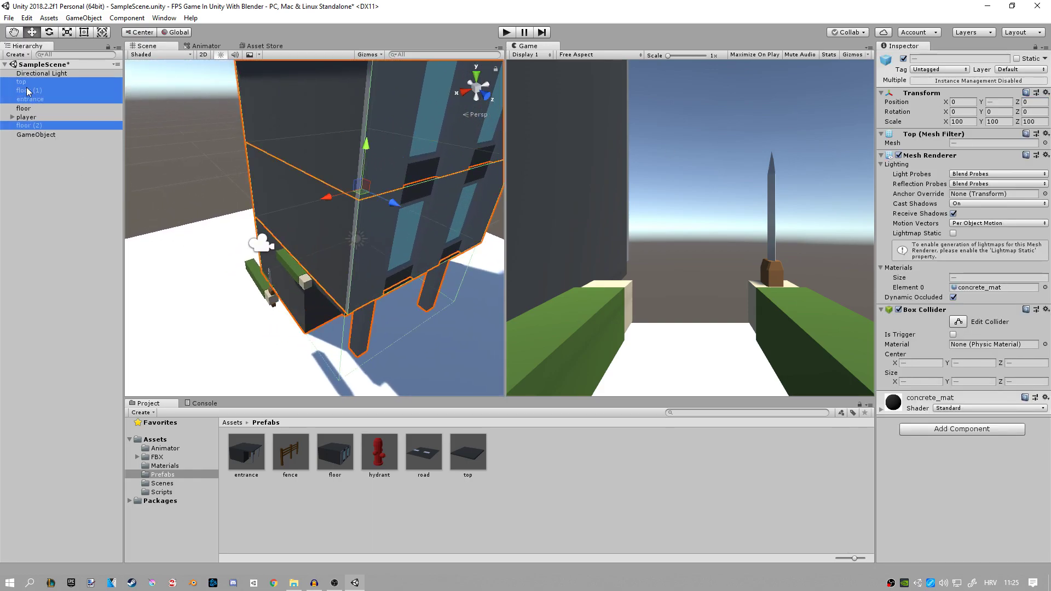
drag(37, 126, 43, 136)
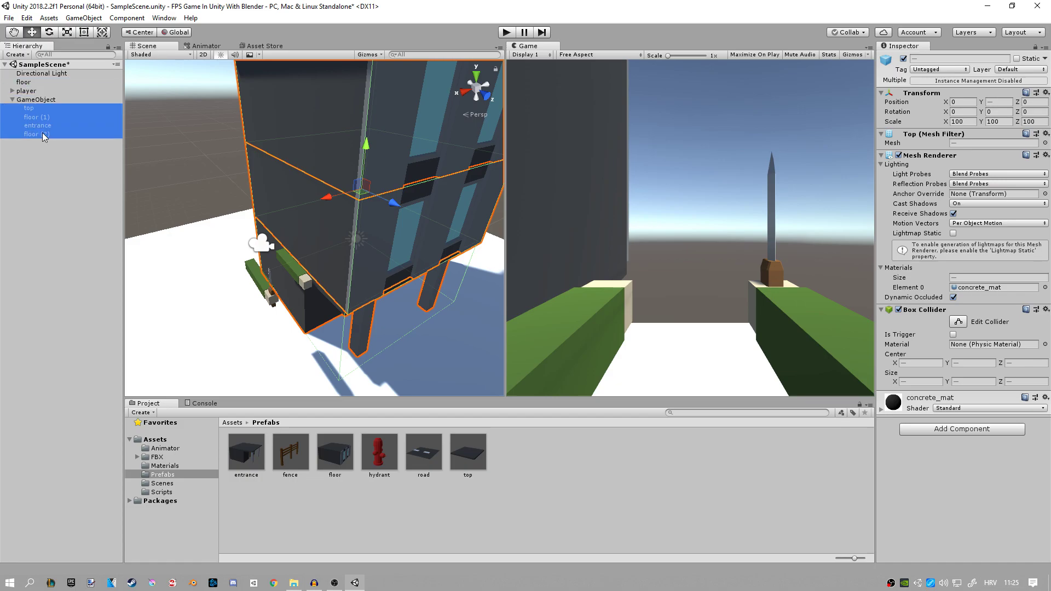
click(33, 100)
text(building1)
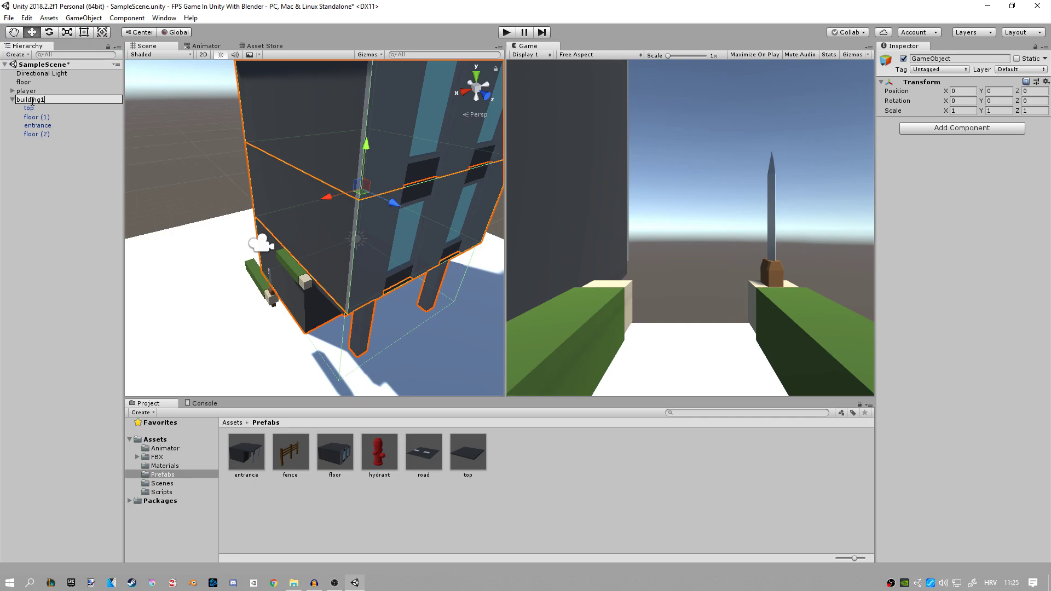
key(Return)
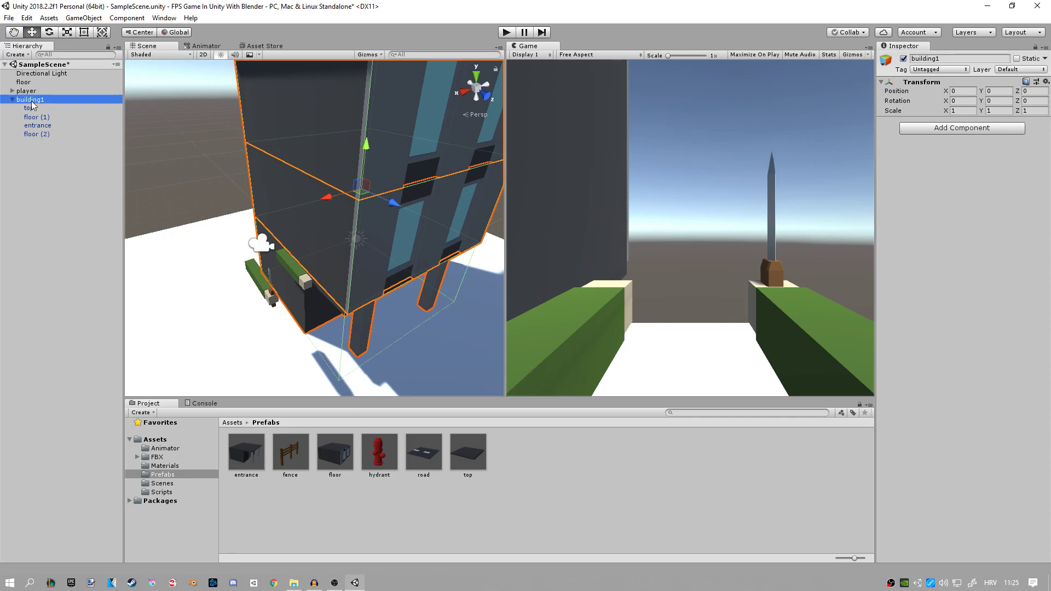
- Save building1 as a prefab in the Prefabs folder
click(11, 100)
mouse_move(312, 164)
alt+mouse_down()
mouse_move(339, 168)
mouse_move(300, 233)
alt+mouse_up()
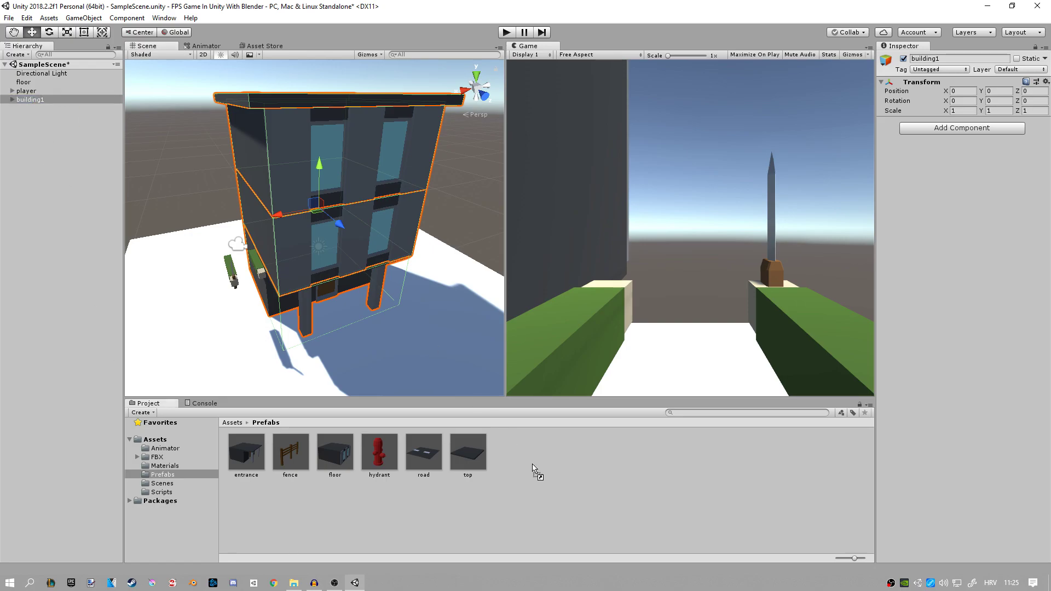
drag(34, 99, 525, 460)
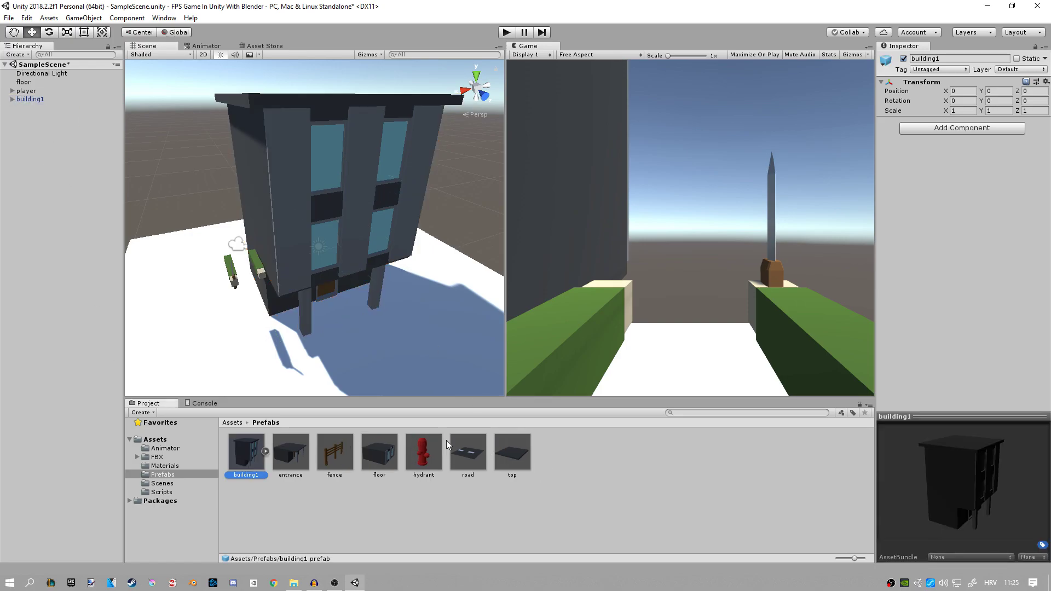
- Delete building1 from the scene and place two building1 prefab instances back
click(41, 99)
key(Delete)
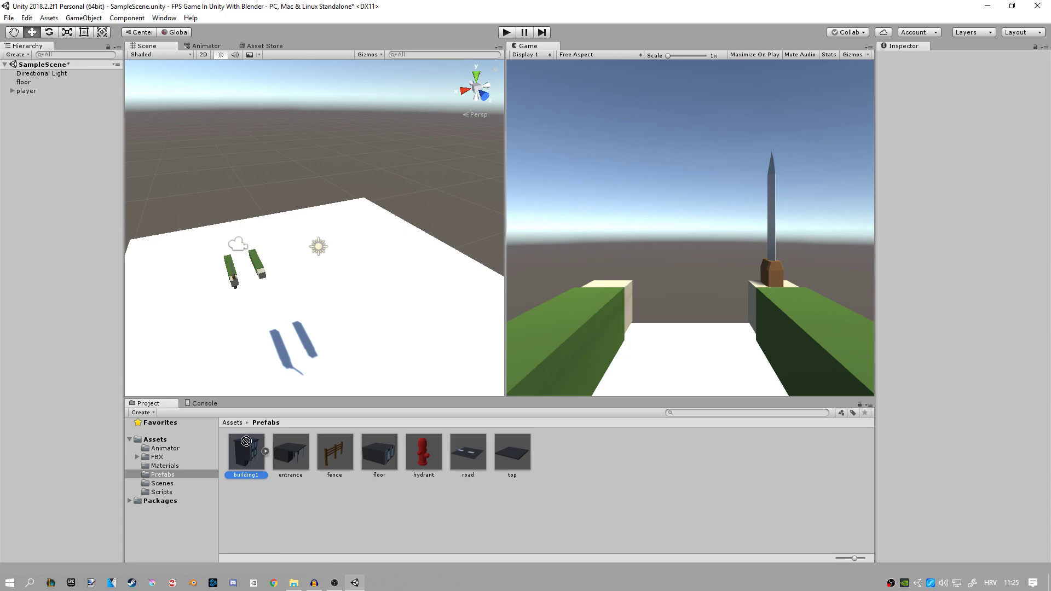
mouse_move(245, 452)
mouse_down()
mouse_move(365, 285)
mouse_move(242, 344)
mouse_up()
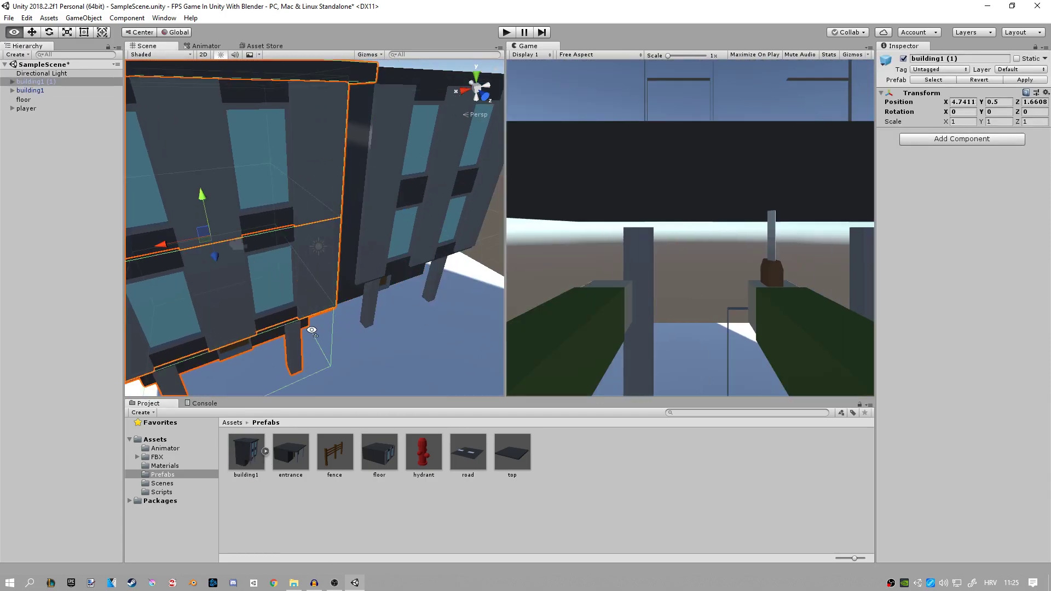
mouse_move(252, 455)
mouse_down()
mouse_move(454, 268)
mouse_move(423, 245)
mouse_up()
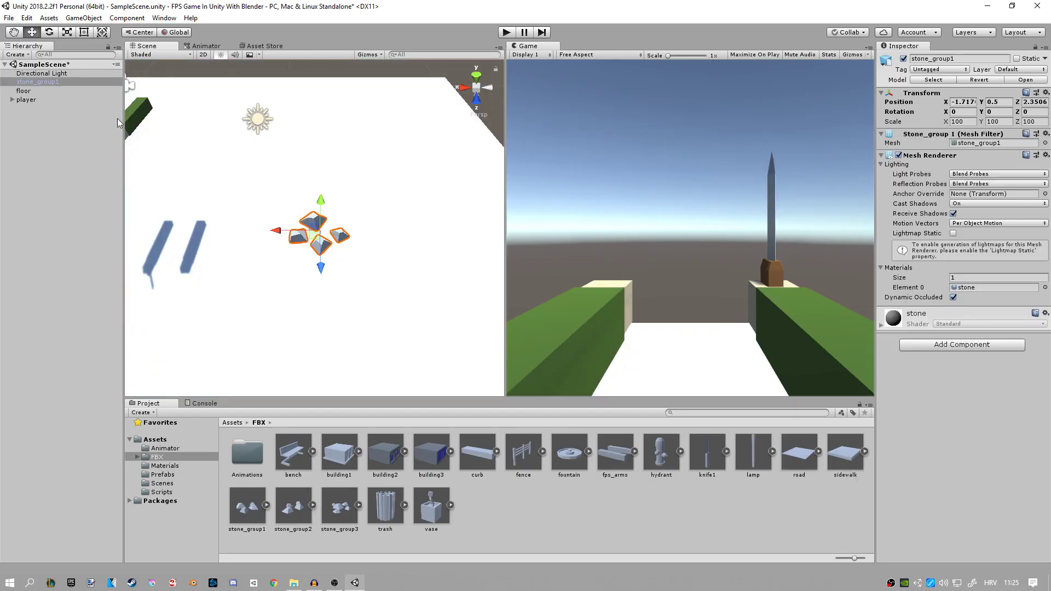
- Apply concrete2_mat from the Materials folder to the stone_group1 rocks
alt+drag(328, 198, 442, 173)
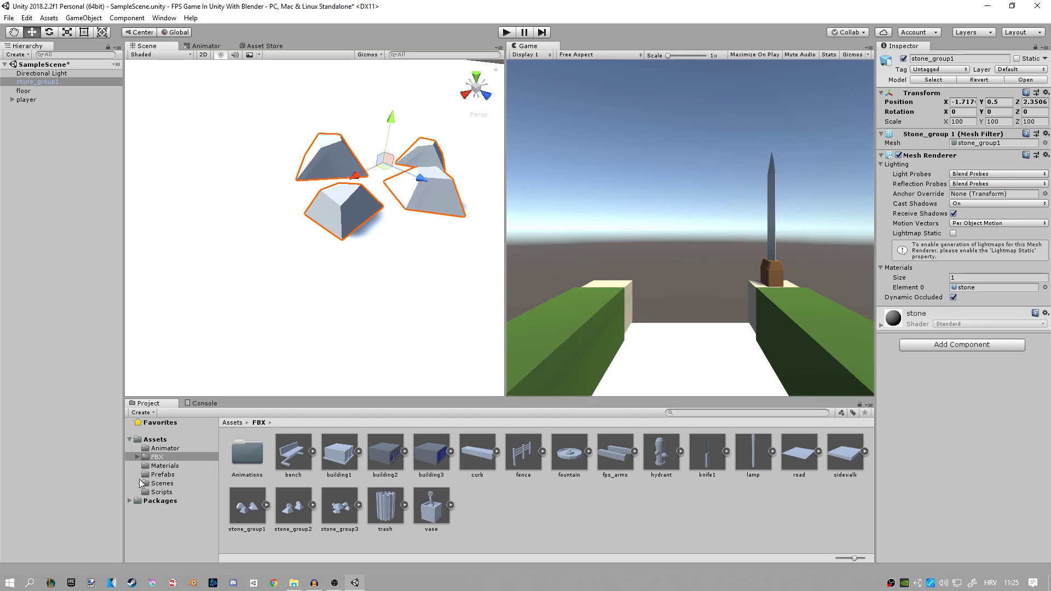
click(164, 466)
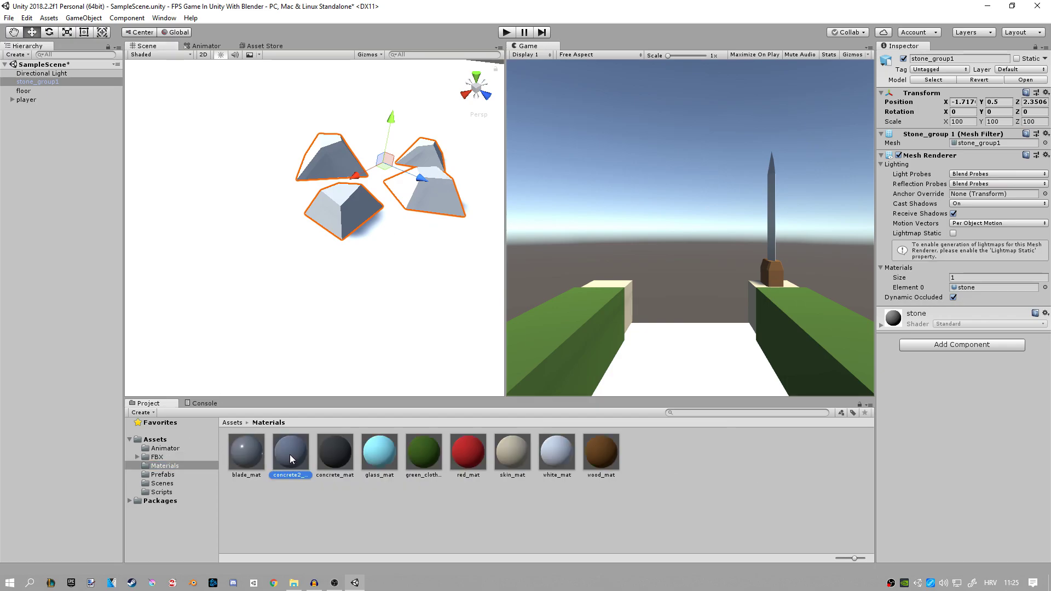
mouse_move(286, 460)
mouse_down()
mouse_move(346, 211)
mouse_move(366, 198)
mouse_move(268, 178)
mouse_up()
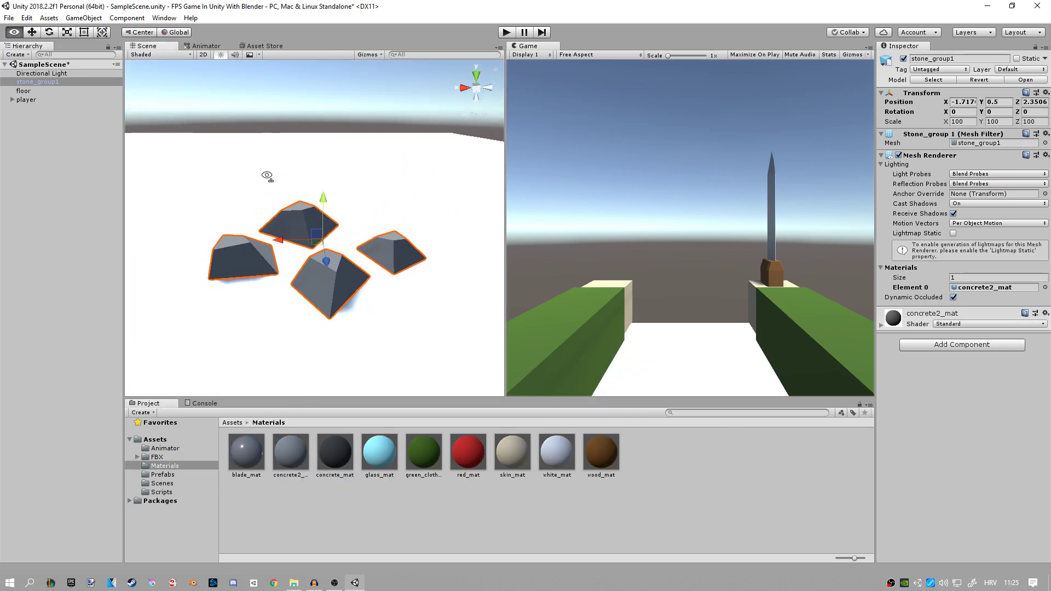
click(921, 345)
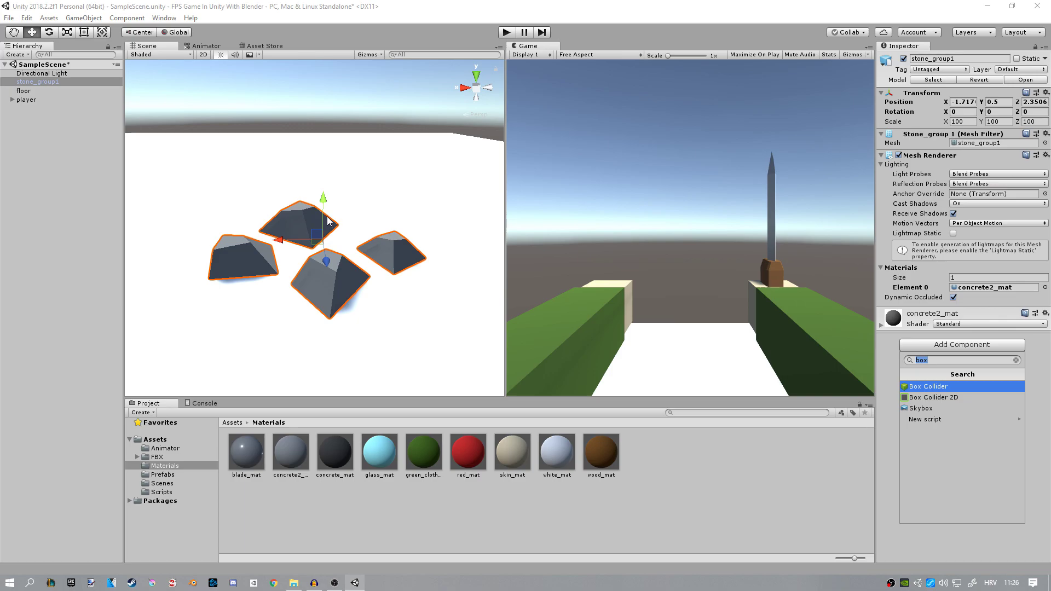
mouse_move(230, 204)
alt+mouse_down()
mouse_move(219, 170)
mouse_move(271, 247)
alt+mouse_up()
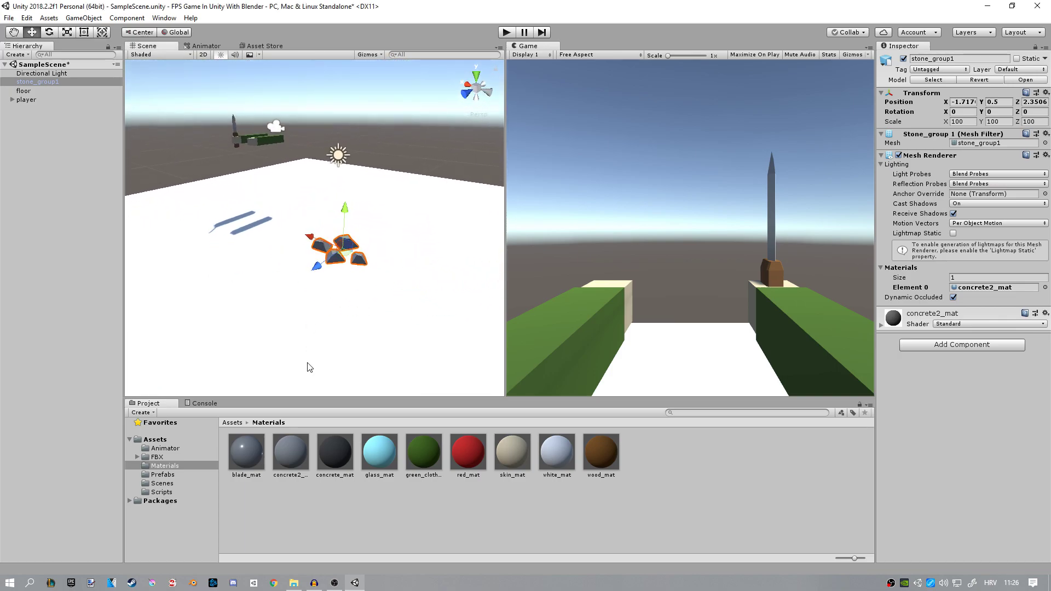
- Set the stone_group1 FBX import Scale Factor to 0.5, then to 0.4, applying each
click(156, 456)
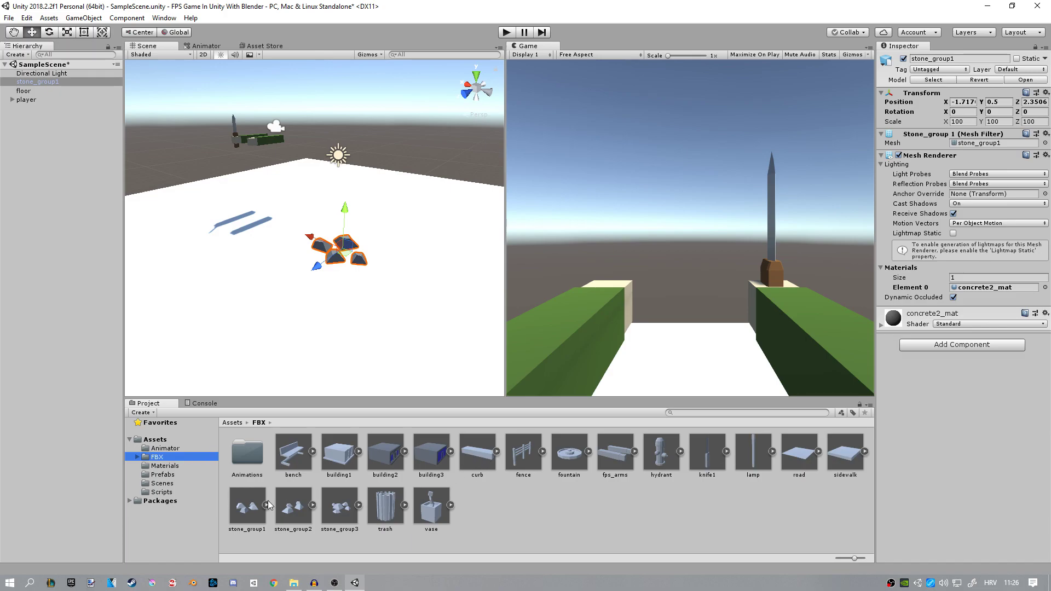
click(248, 505)
click(971, 111)
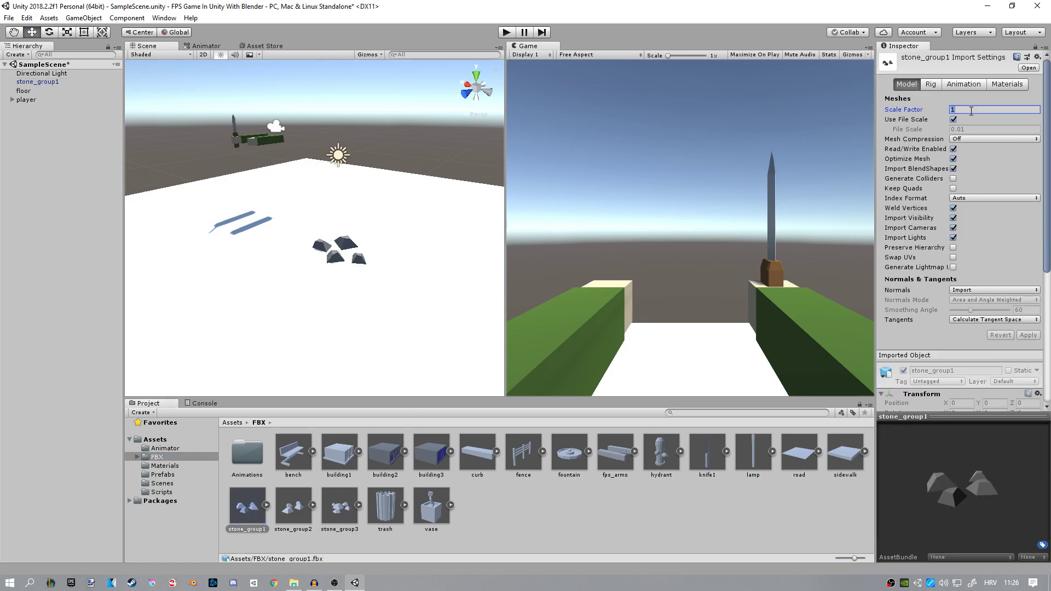
text(0.5)
click(1028, 335)
scroll(370, 172, down, 3)
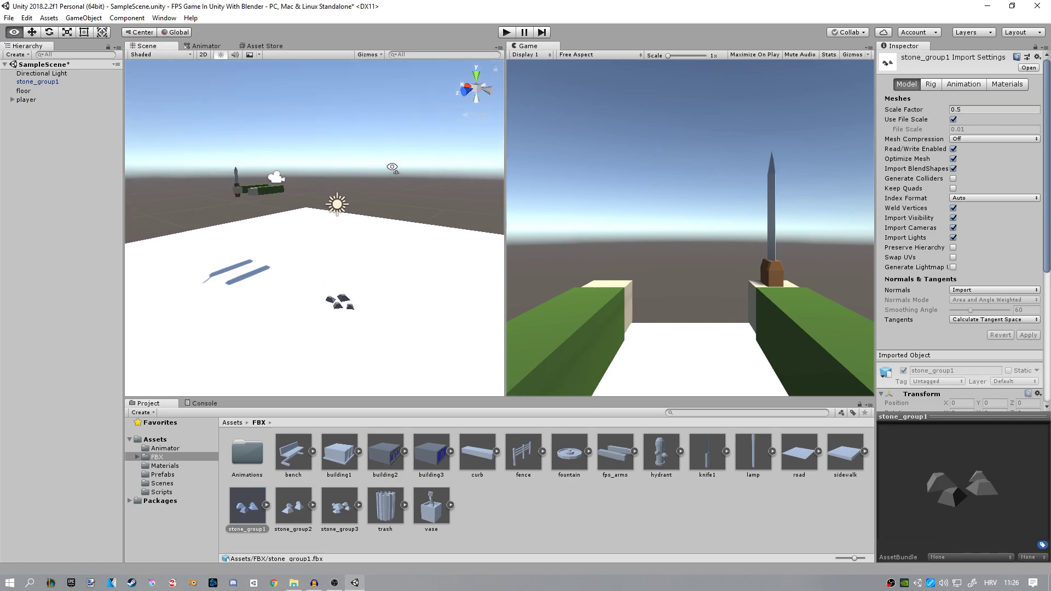
click(974, 110)
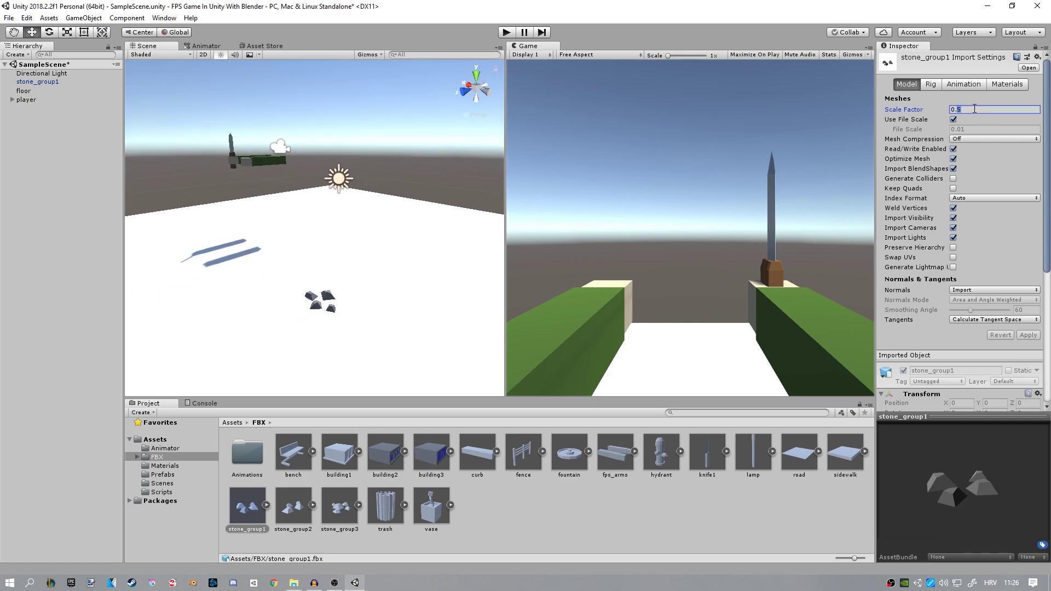
text(0.4)
click(1027, 335)
right_drag(299, 221, 231, 447)
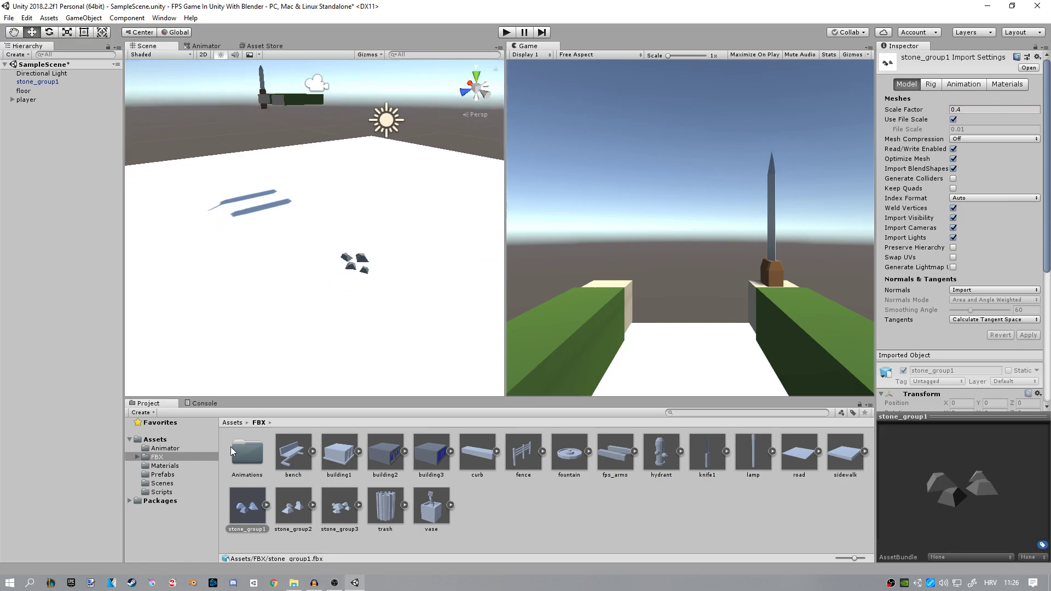
- Save stone_group1 as a prefab in Prefabs and delete it from the scene
click(173, 476)
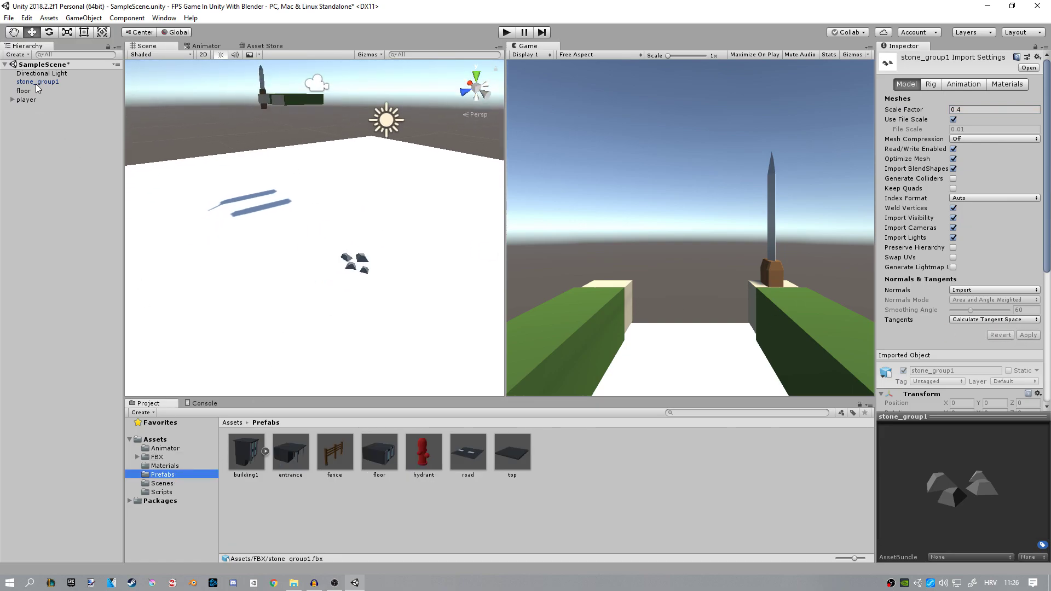
drag(37, 82, 581, 440)
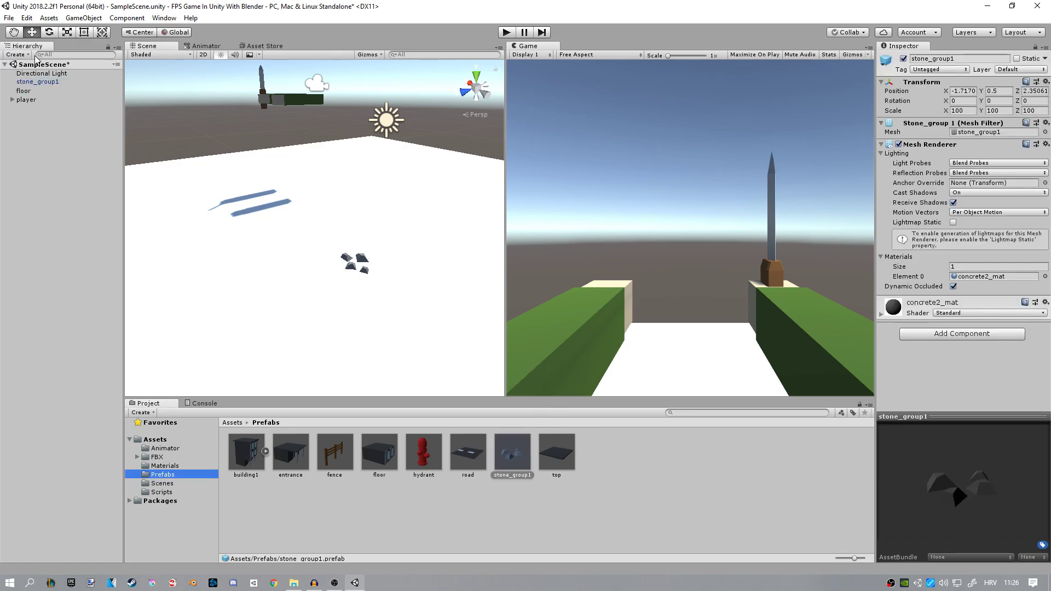
click(39, 82)
key(Delete)
right_drag(355, 170, 351, 190)
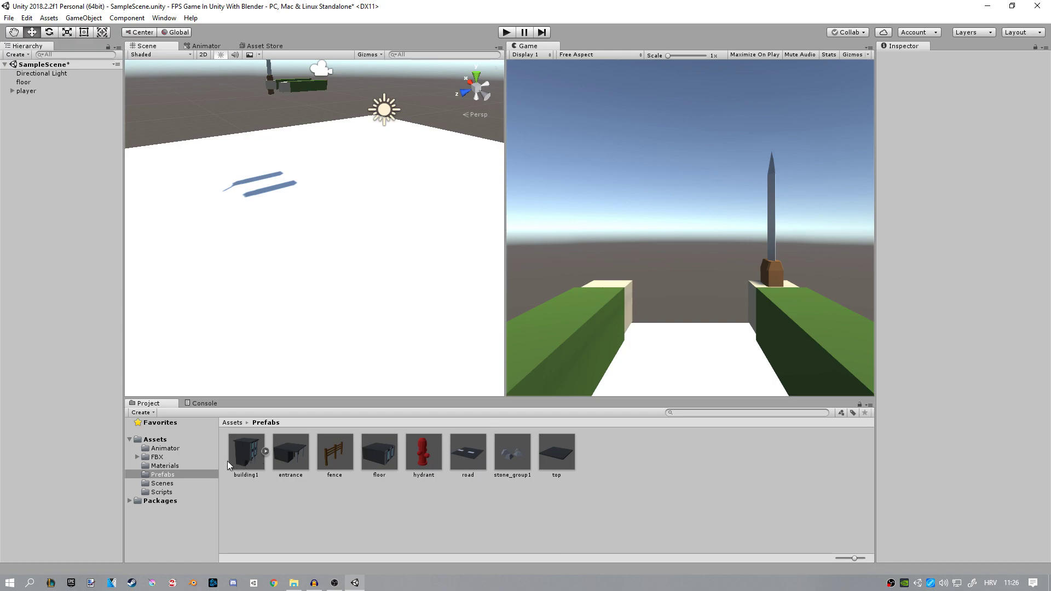
click(156, 457)
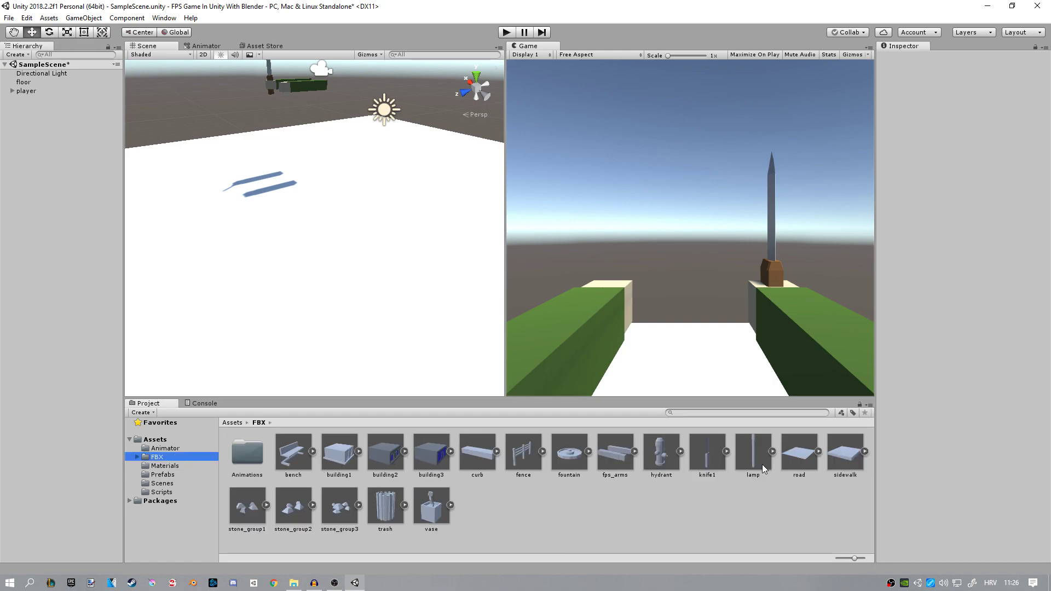
- Place the lamp model, apply blade_mat to it, and rename blade_mat to metal_mat
drag(763, 465, 354, 328)
mouse_move(353, 328)
right_down()
mouse_move(390, 87)
mouse_move(180, 485)
right_up()
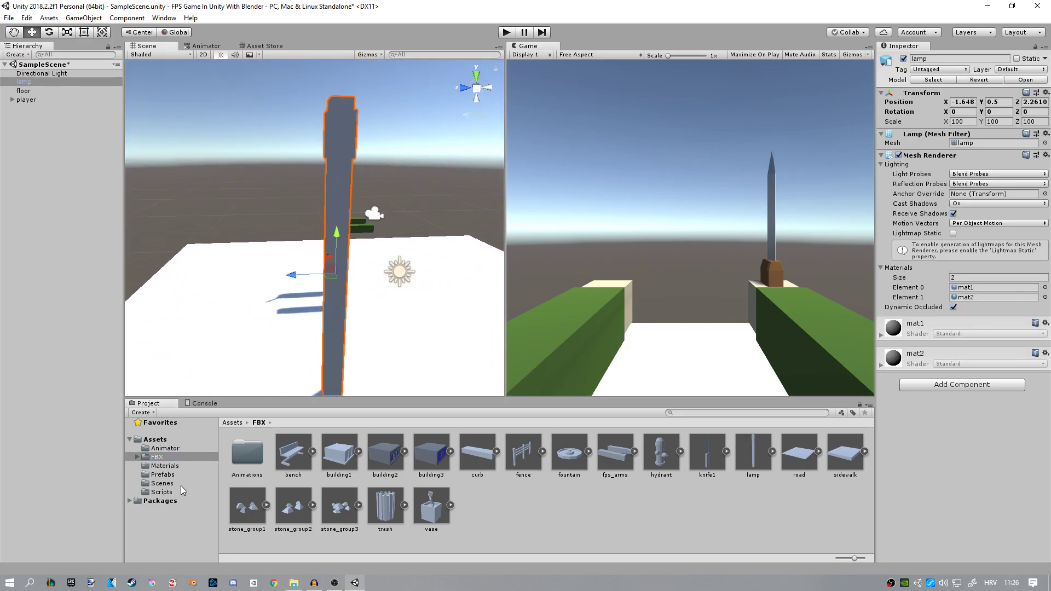
click(180, 466)
drag(247, 452, 325, 305)
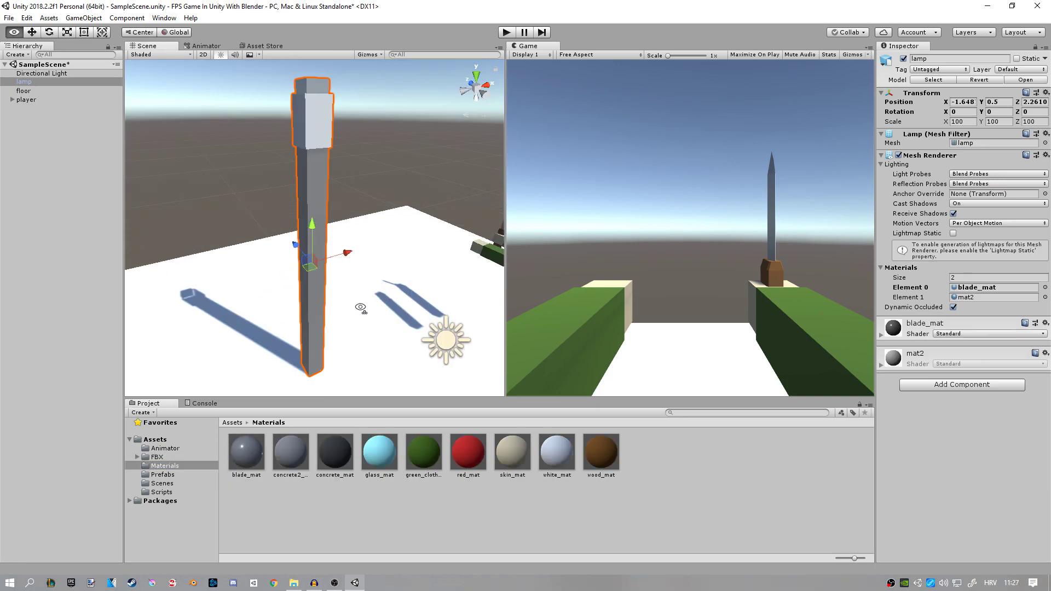
scroll(332, 216, up, 2)
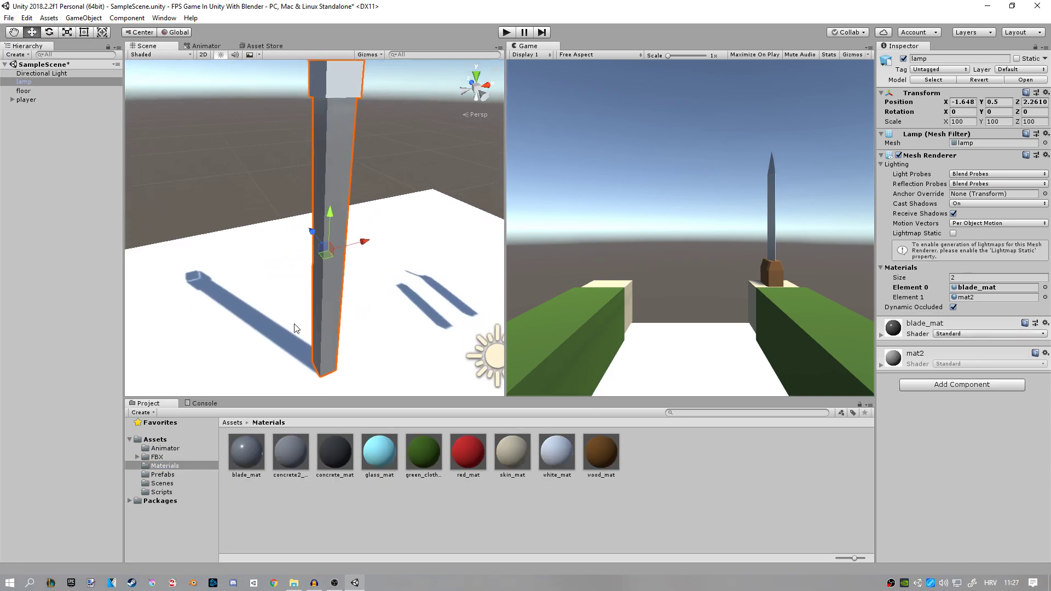
click(244, 459)
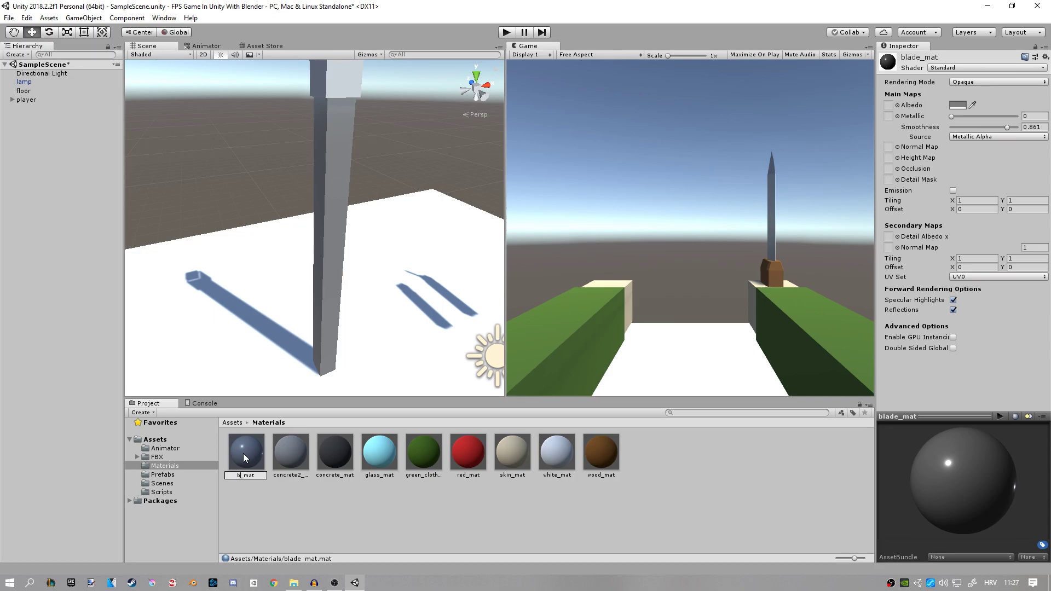
text(metal)
key(Return)
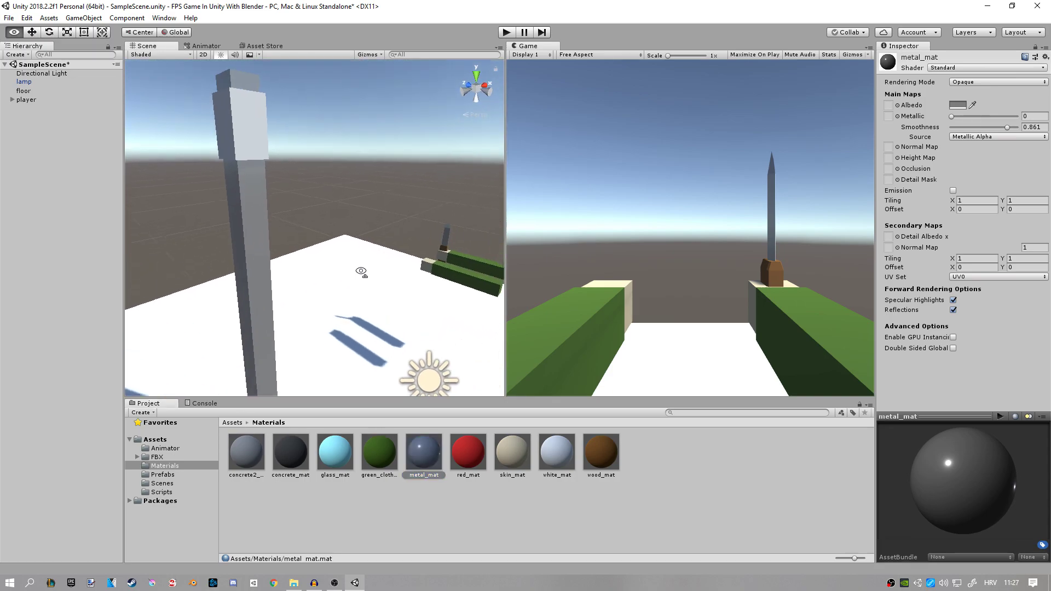
- Apply white_mat to the lamp's top
right_drag(345, 246, 408, 250)
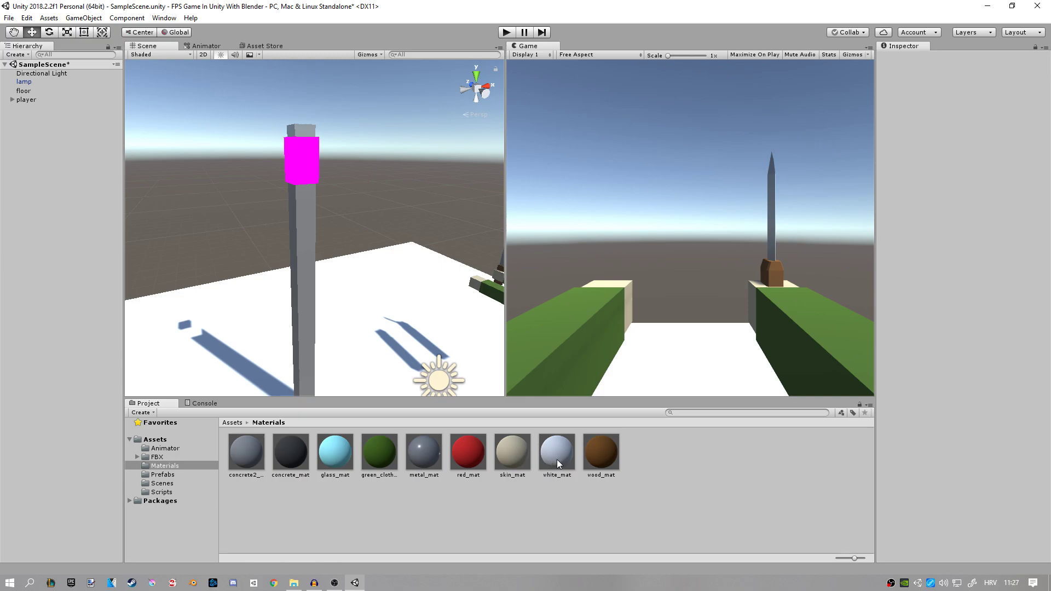
drag(557, 462, 306, 165)
right_drag(311, 166, 282, 136)
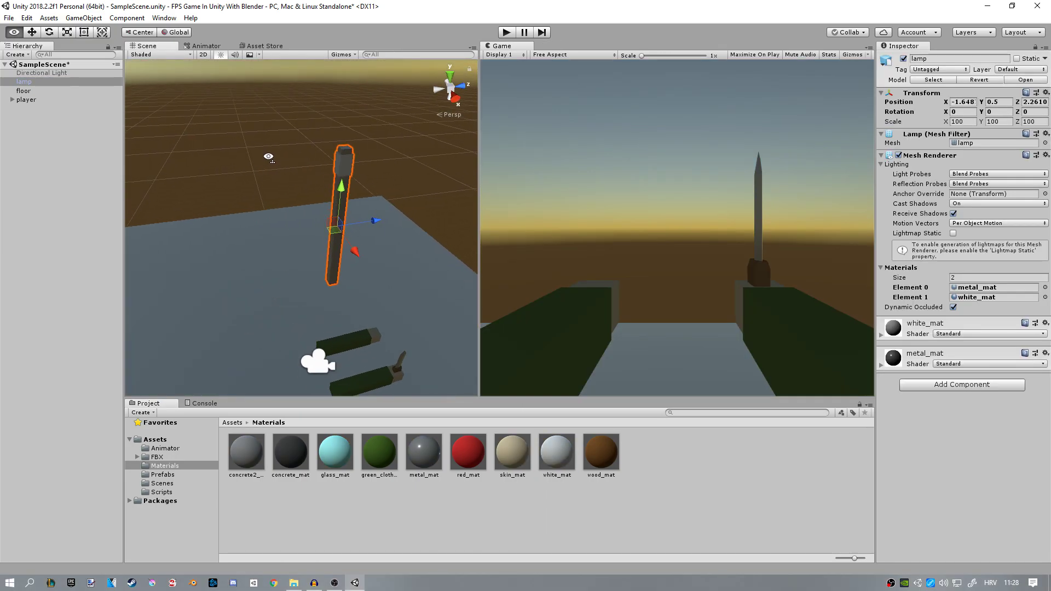
- Add a Point Light as a child of the lamp and raise its intensity
double_click(38, 76)
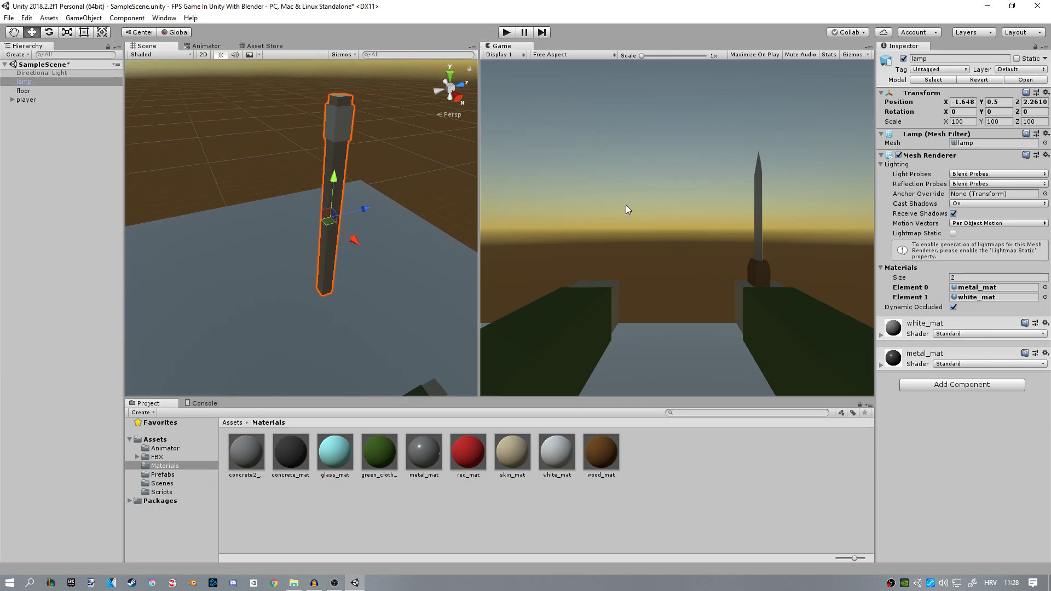
right_click(26, 81)
mouse_move(66, 222)
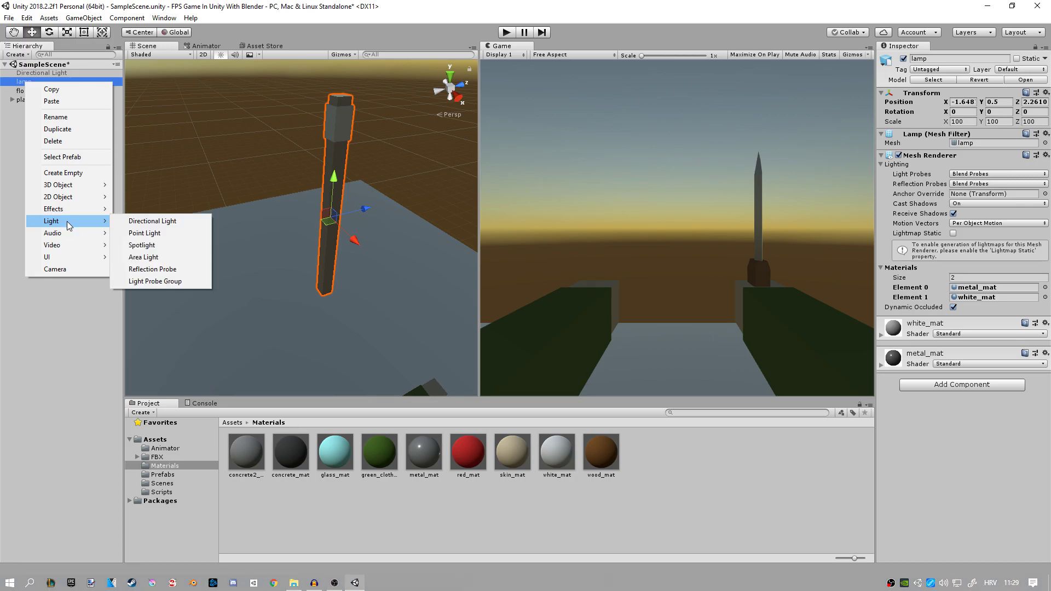
click(159, 233)
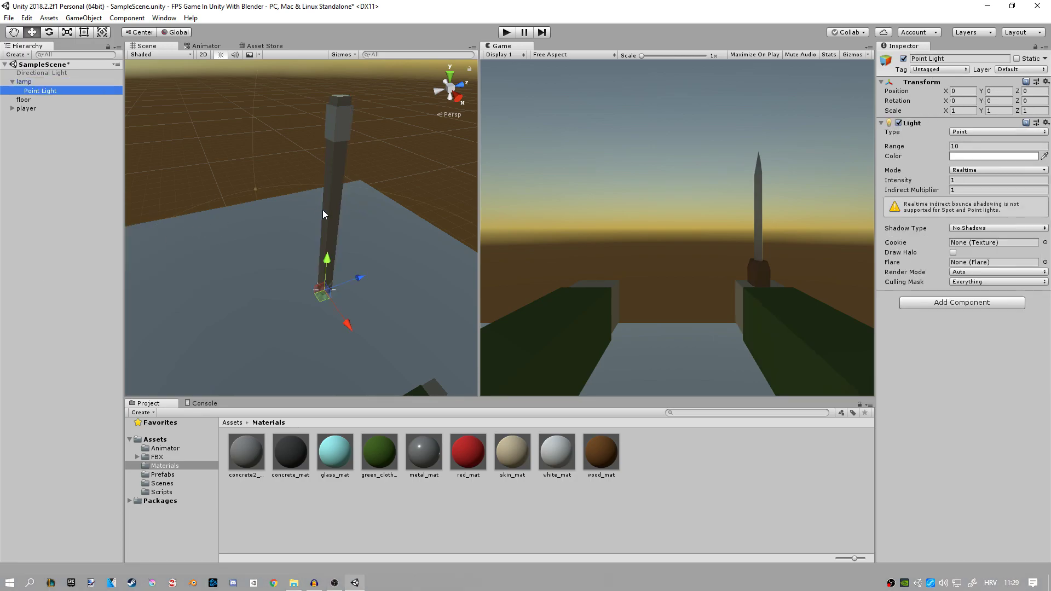
alt+drag(323, 216, 298, 215)
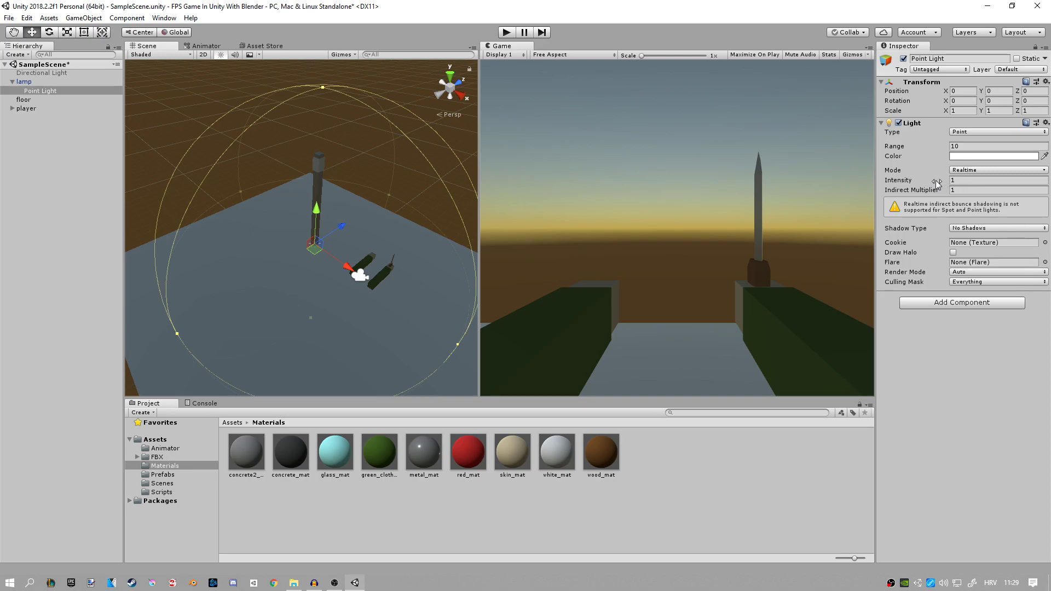
mouse_move(899, 179)
mouse_down()
mouse_move(1017, 181)
mouse_move(981, 181)
mouse_up()
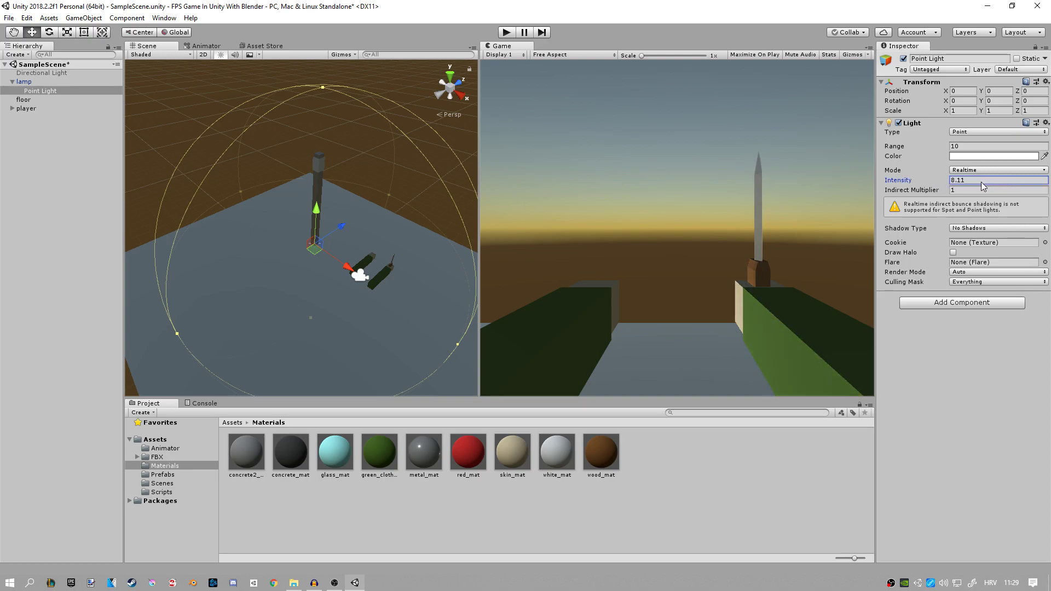
- Set the point light's colour to pale yellow
click(976, 156)
drag(623, 281, 603, 291)
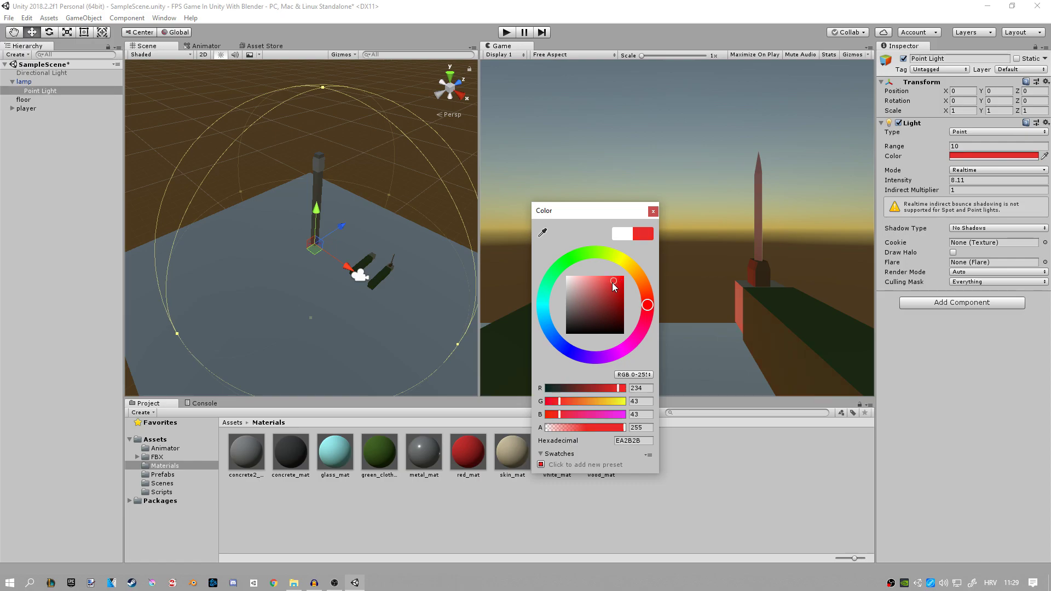
click(653, 212)
mouse_move(411, 247)
alt+mouse_down()
mouse_move(304, 238)
mouse_move(444, 203)
alt+mouse_up()
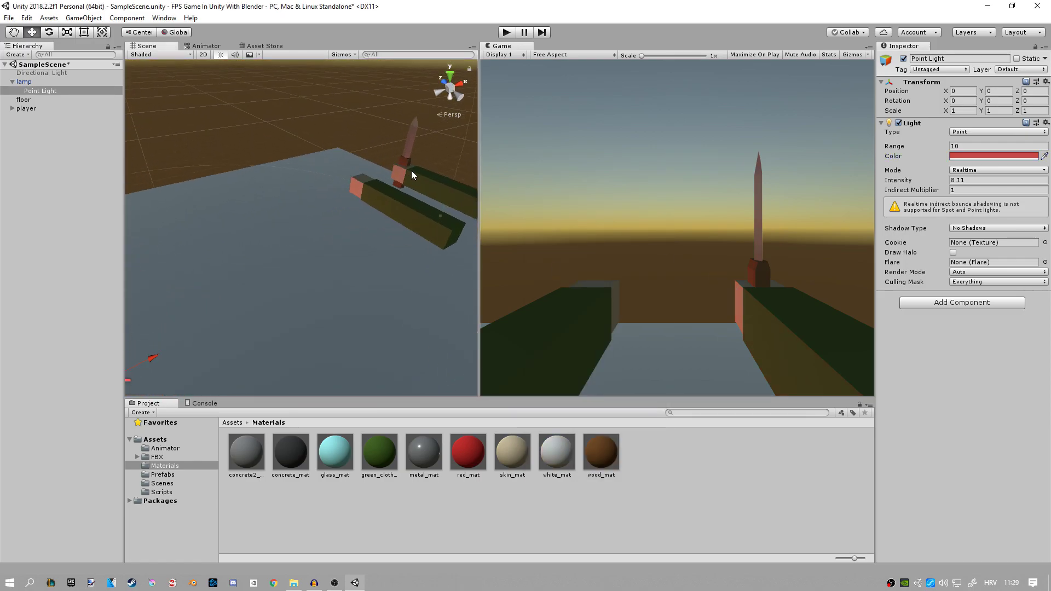
click(959, 157)
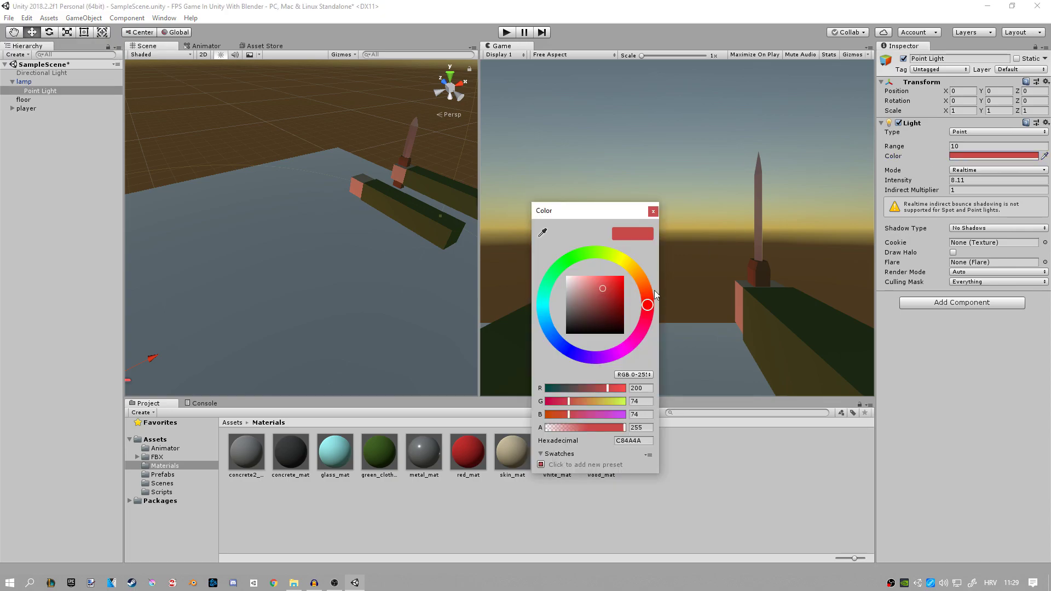
click(624, 261)
drag(586, 278, 583, 279)
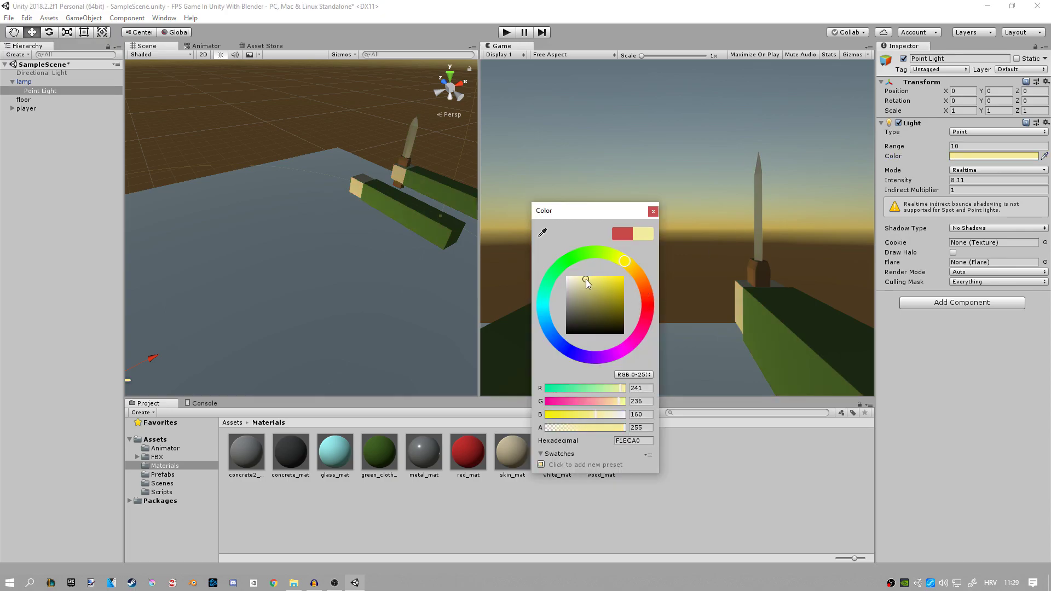
mouse_move(323, 178)
alt+mouse_down()
mouse_move(206, 129)
mouse_move(238, 132)
alt+mouse_up()
- Set the light's intensity to 15 and shrink its range gizmo
mouse_move(931, 181)
mouse_down()
mouse_move(948, 180)
mouse_move(168, 151)
mouse_up()
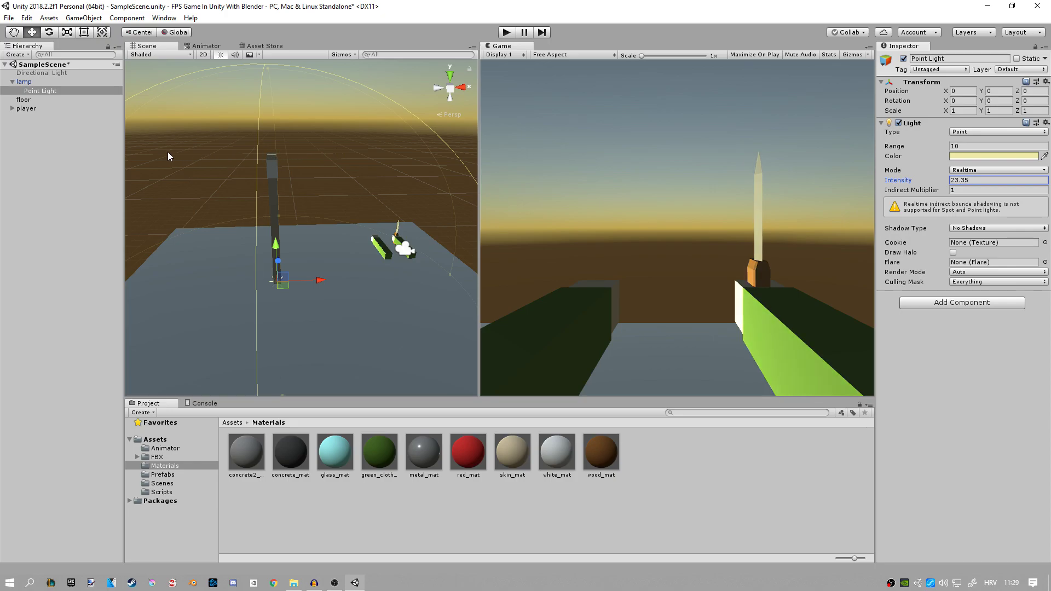
double_click(952, 179)
text(15)
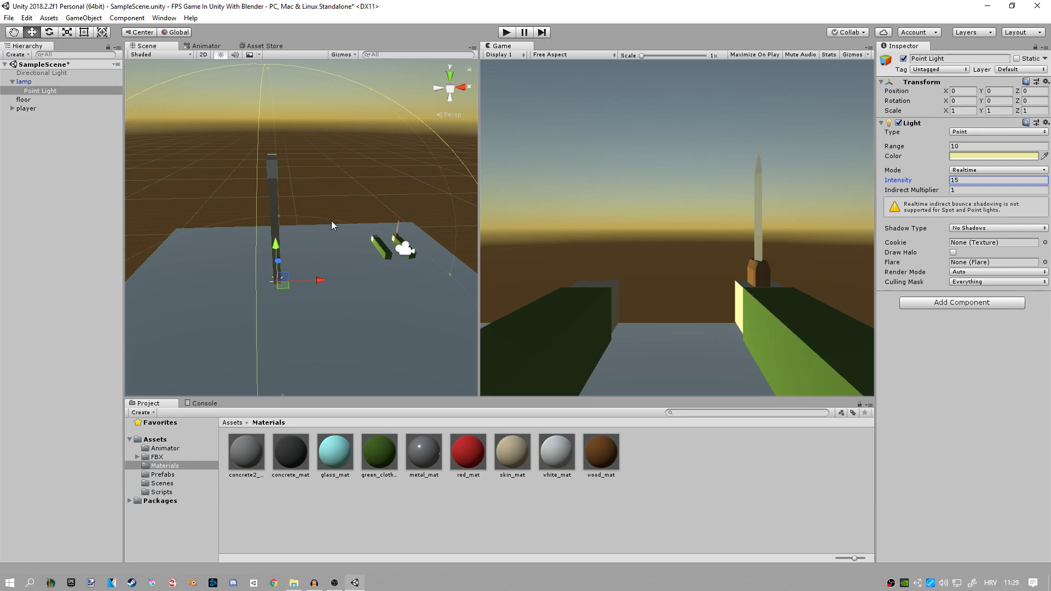
alt+drag(332, 221, 212, 154)
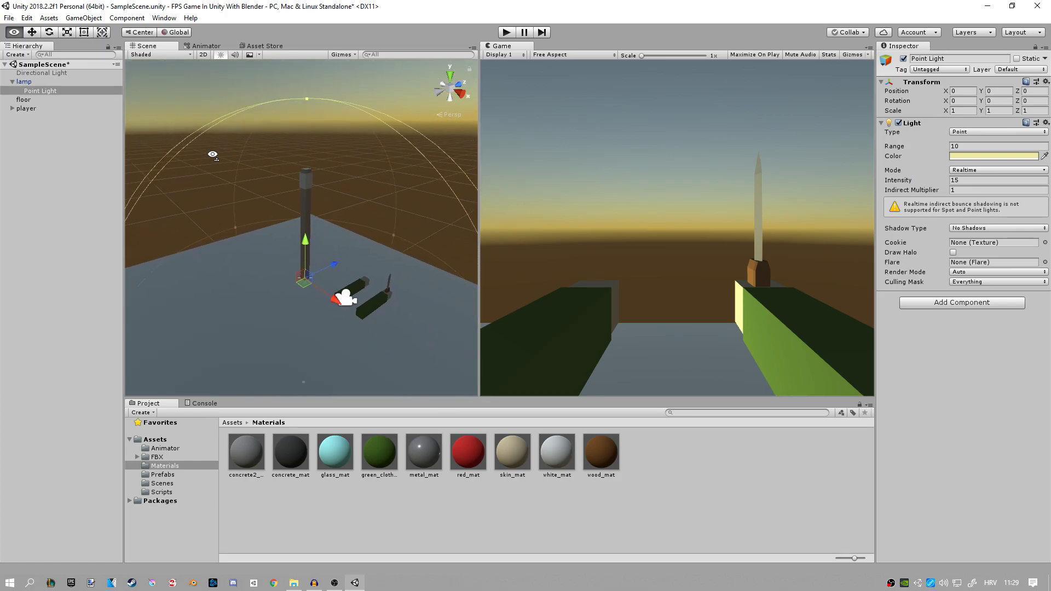
scroll(247, 153, up, 3)
scroll(287, 153, up, 5)
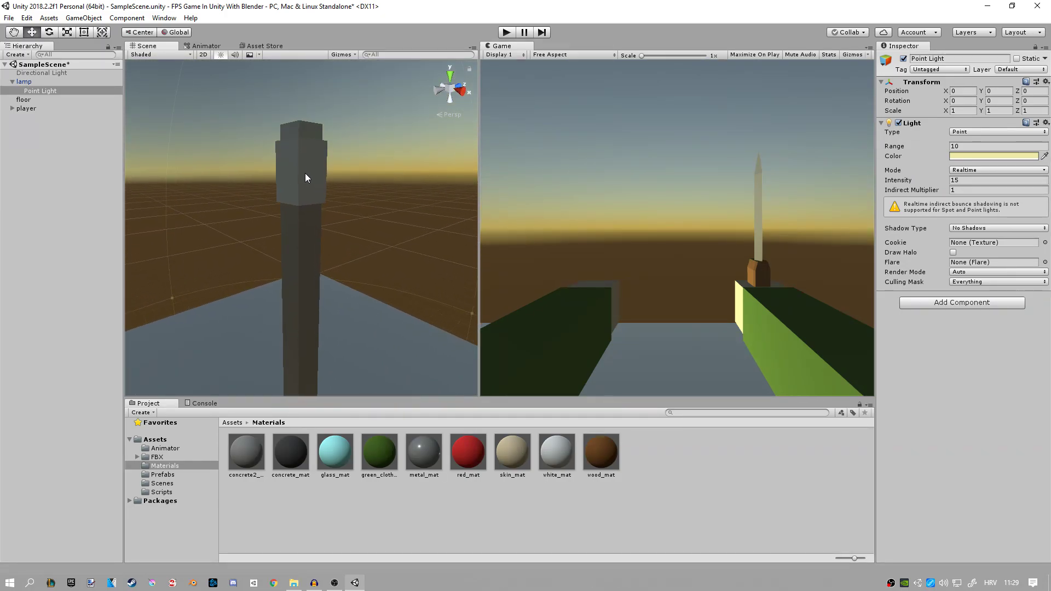
scroll(304, 174, down, 3)
scroll(308, 184, down, 4)
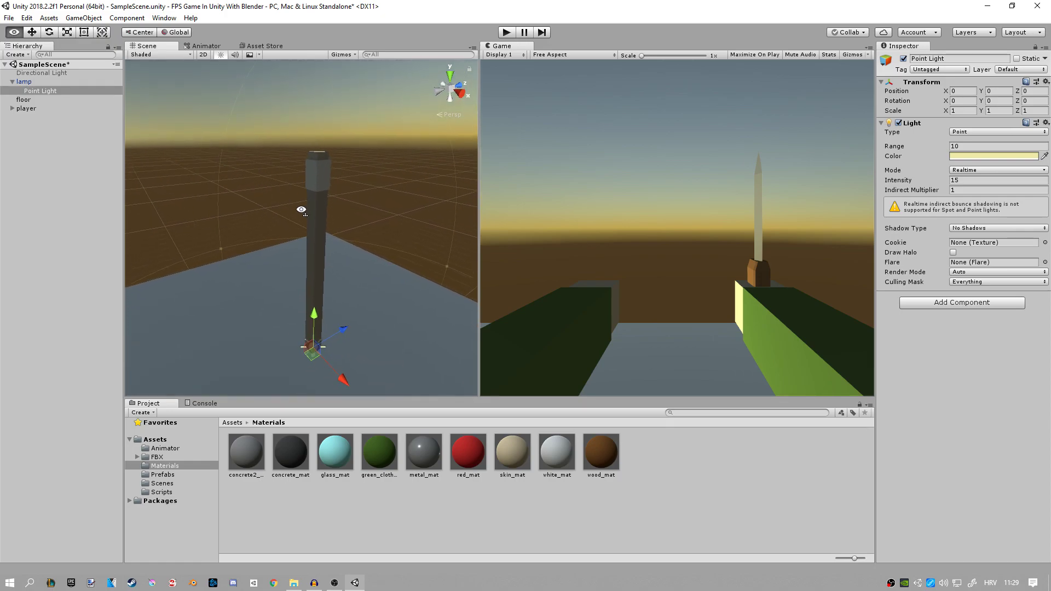
mouse_move(309, 184)
alt+mouse_down()
mouse_move(315, 223)
mouse_move(377, 281)
alt+mouse_up()
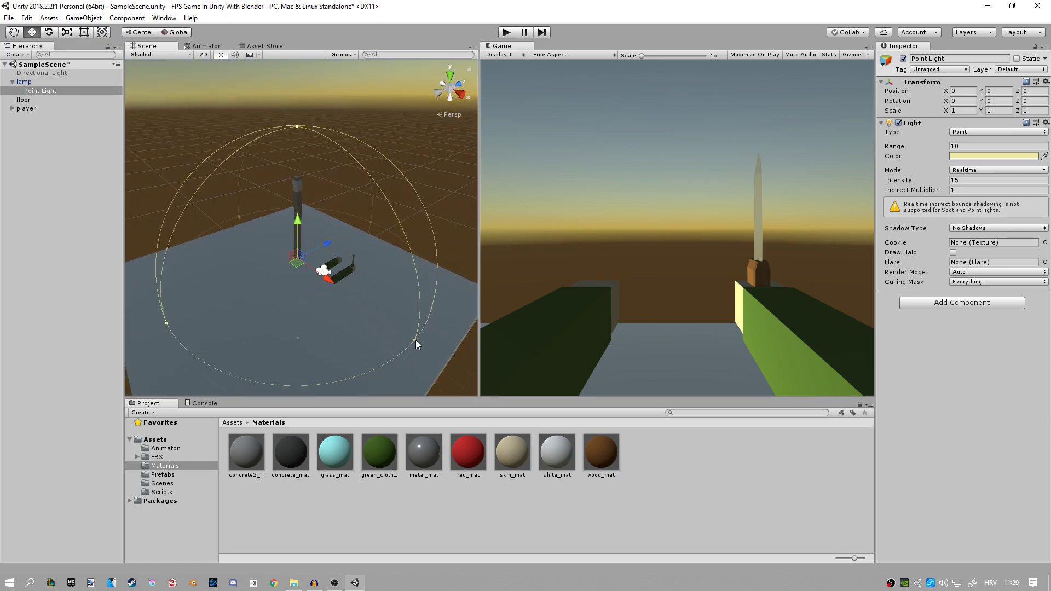
drag(415, 340, 385, 329)
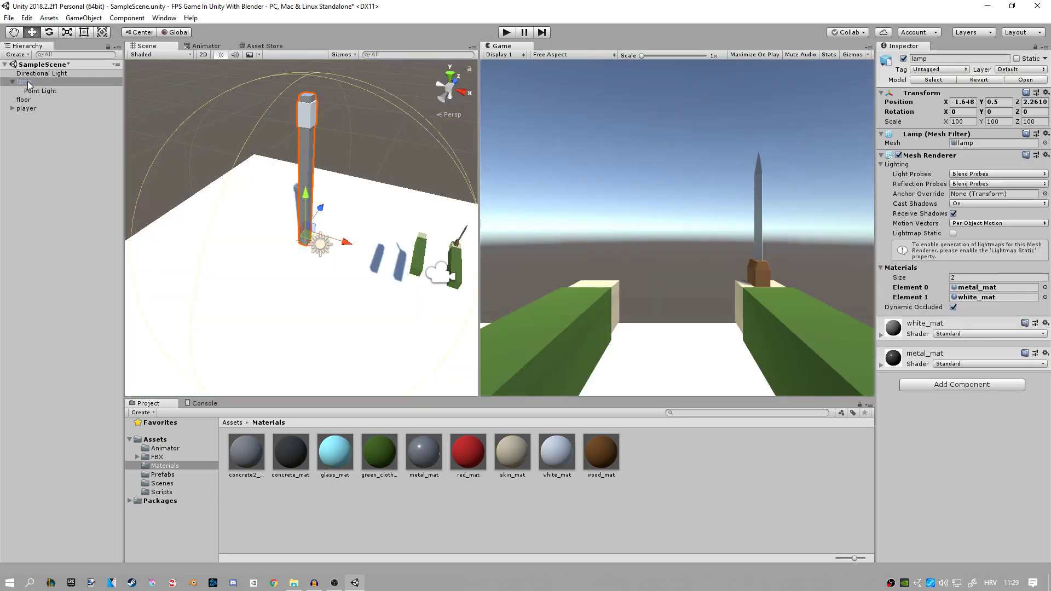
- Add a Box Collider component to the lamp
click(28, 84)
key(Left)
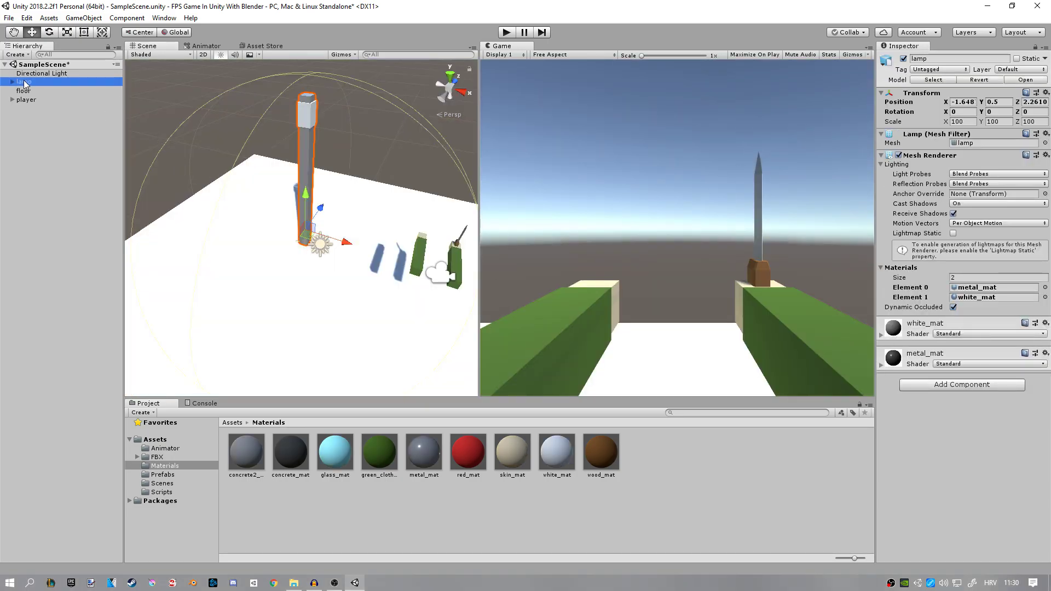
click(168, 476)
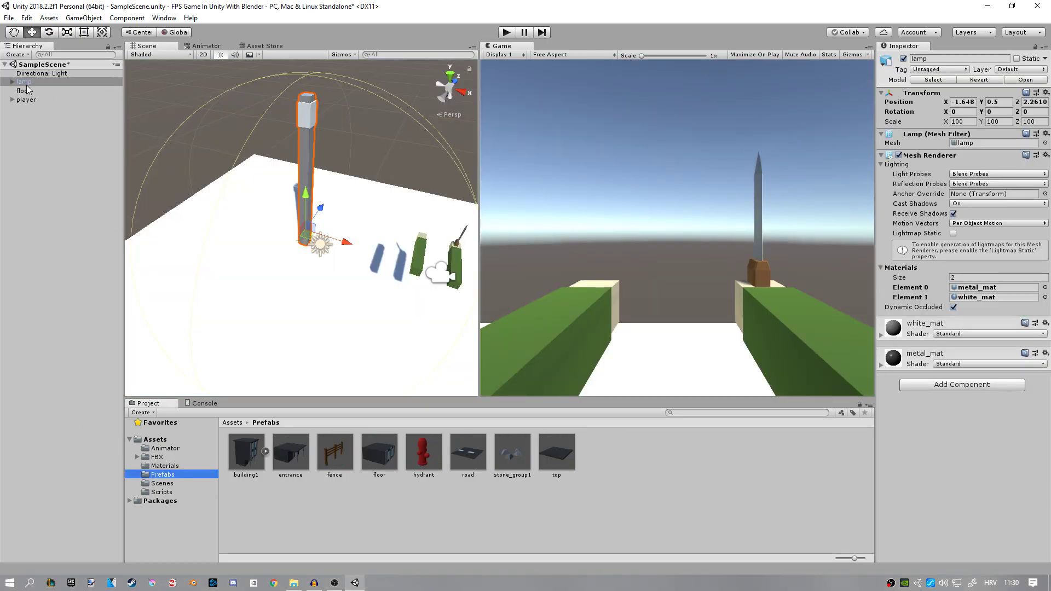
click(982, 383)
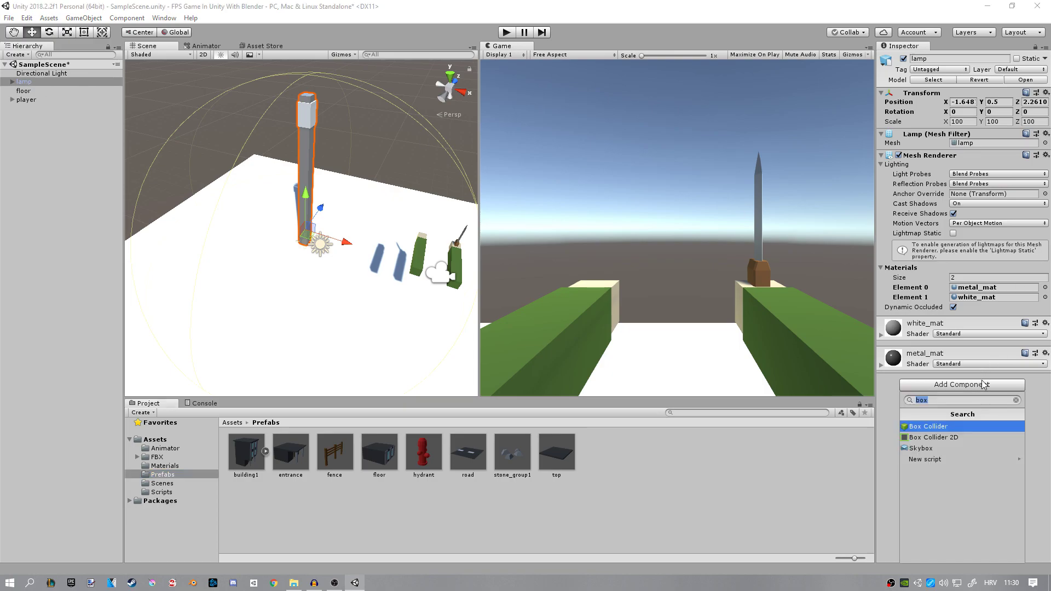
key(Return)
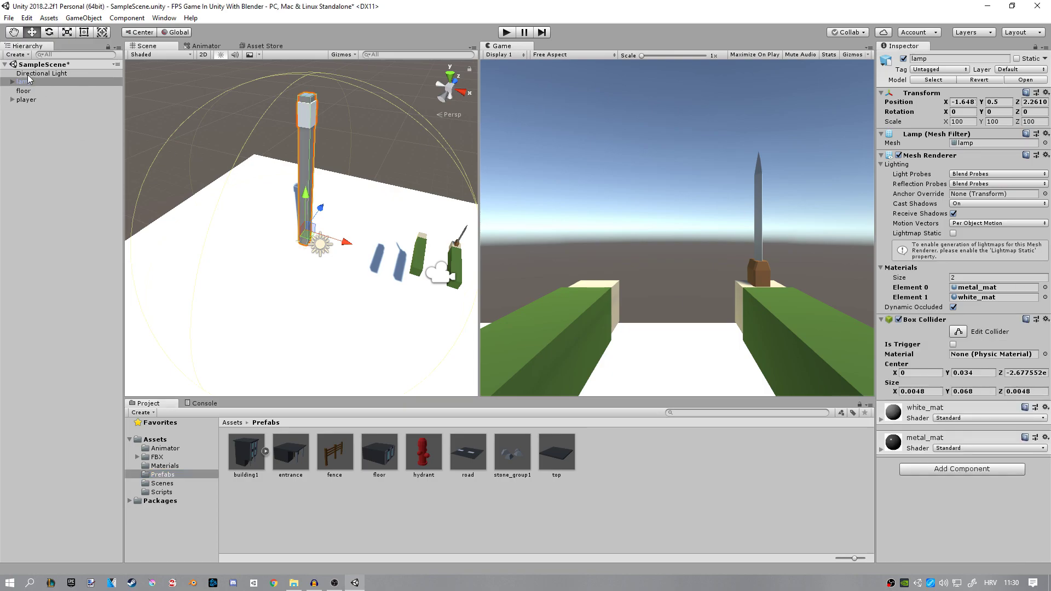
- Save the lamp as a prefab in Prefabs and delete it from the scene
drag(288, 102, 436, 497)
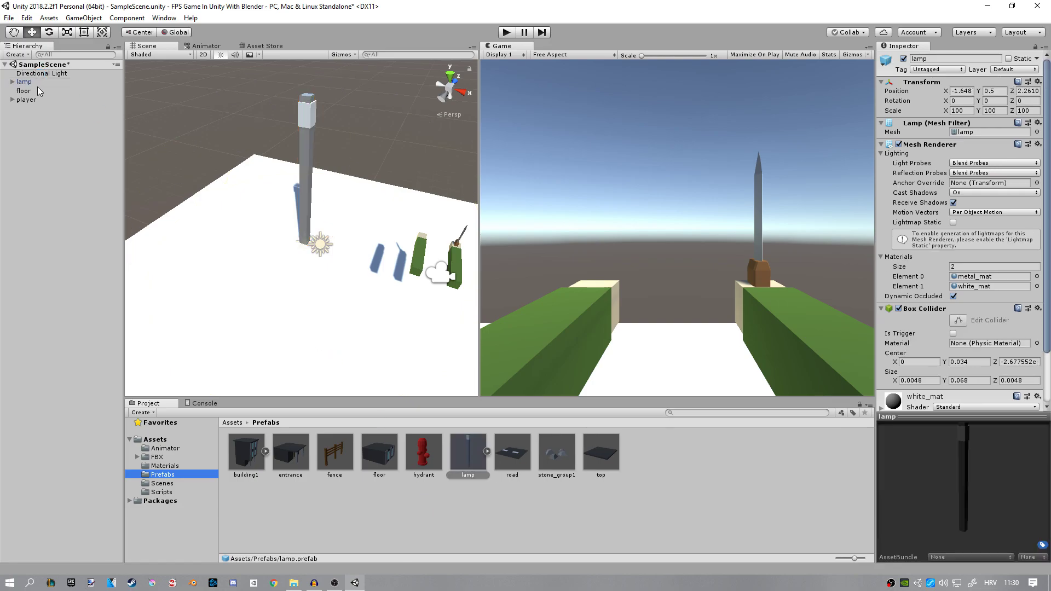
key(Delete)
scroll(321, 142, down, 2)
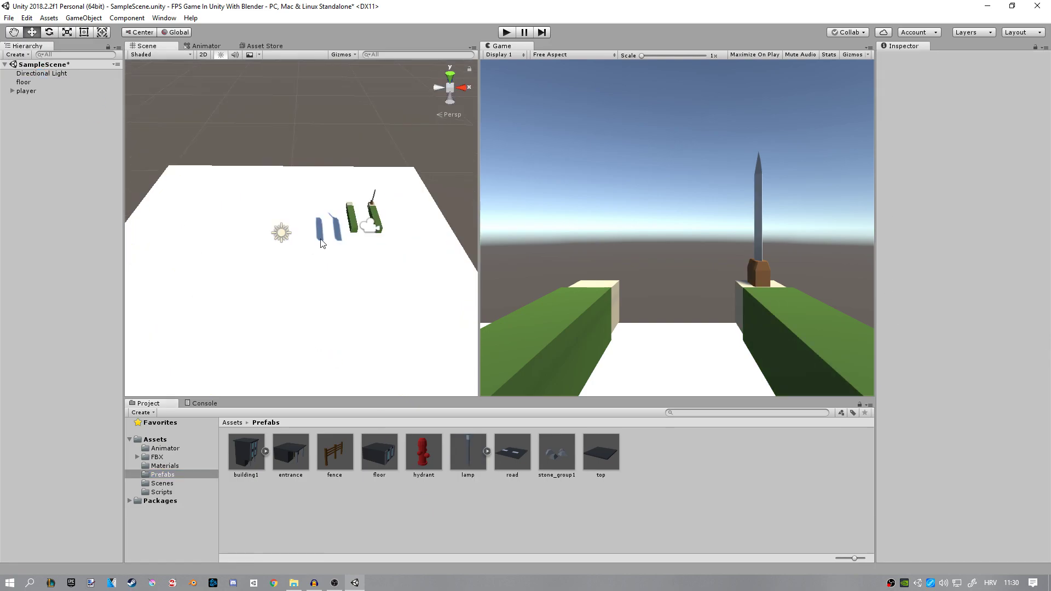
click(177, 466)
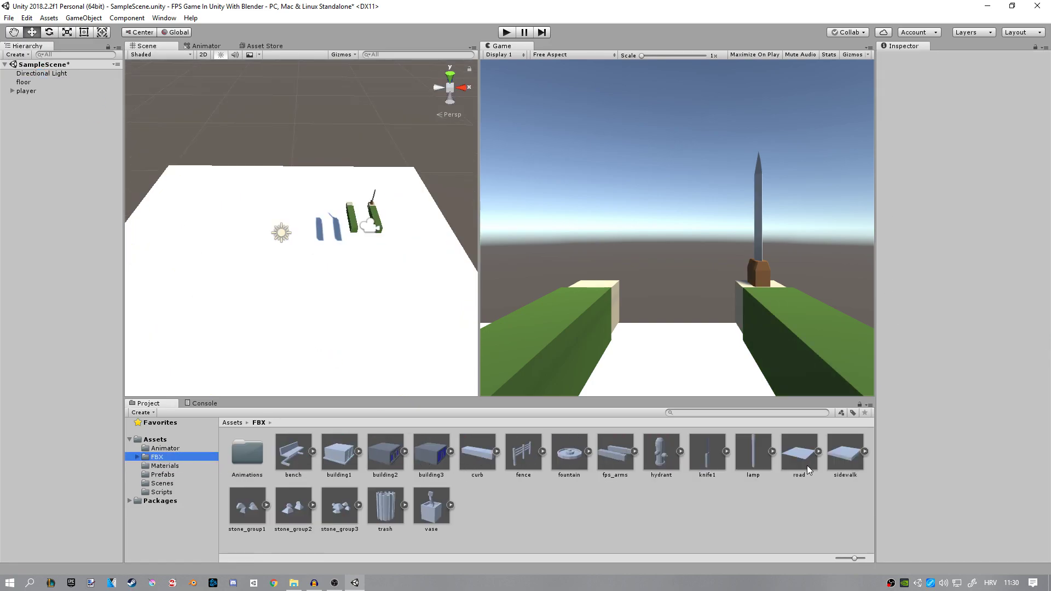